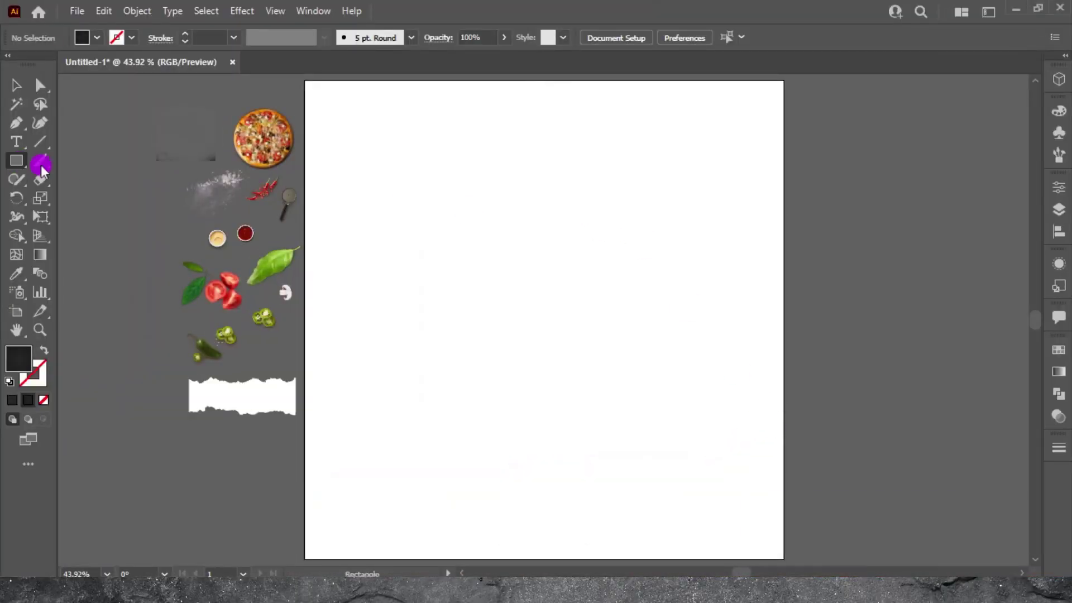
- Draw a 1500×1500 px square, fill it brown, and centre it on the artboard
click(422, 228)
text(1500)
key(Tab)
text(1500)
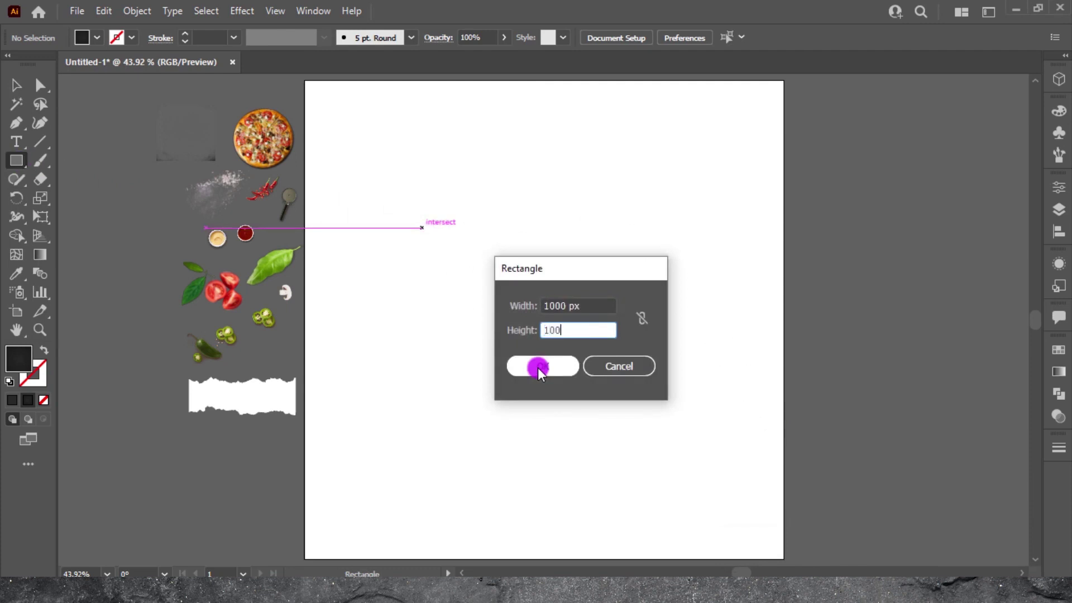
click(538, 367)
click(100, 39)
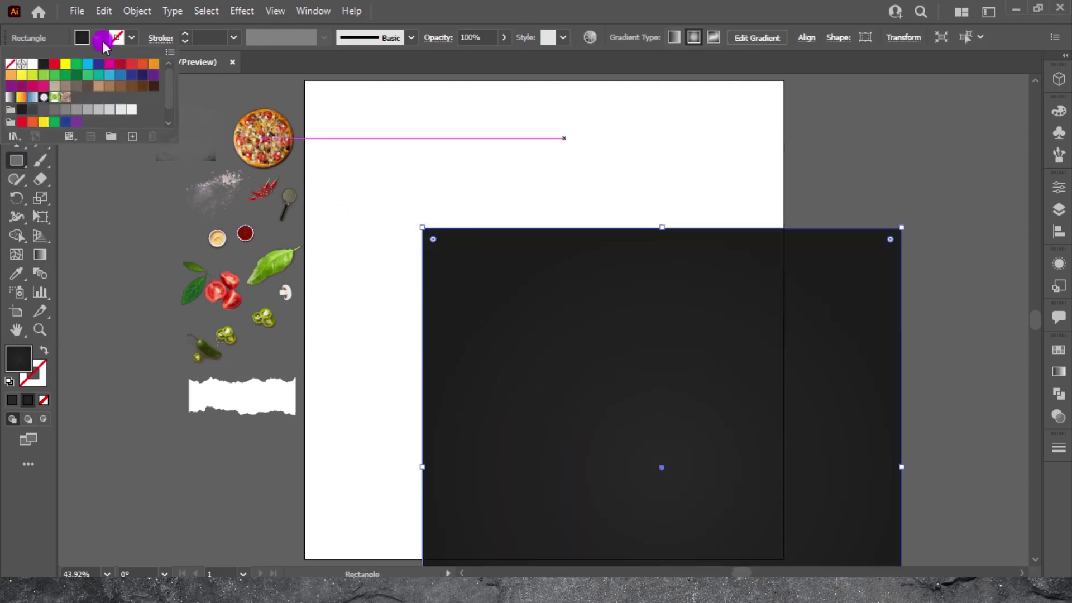
click(128, 85)
click(673, 37)
click(740, 37)
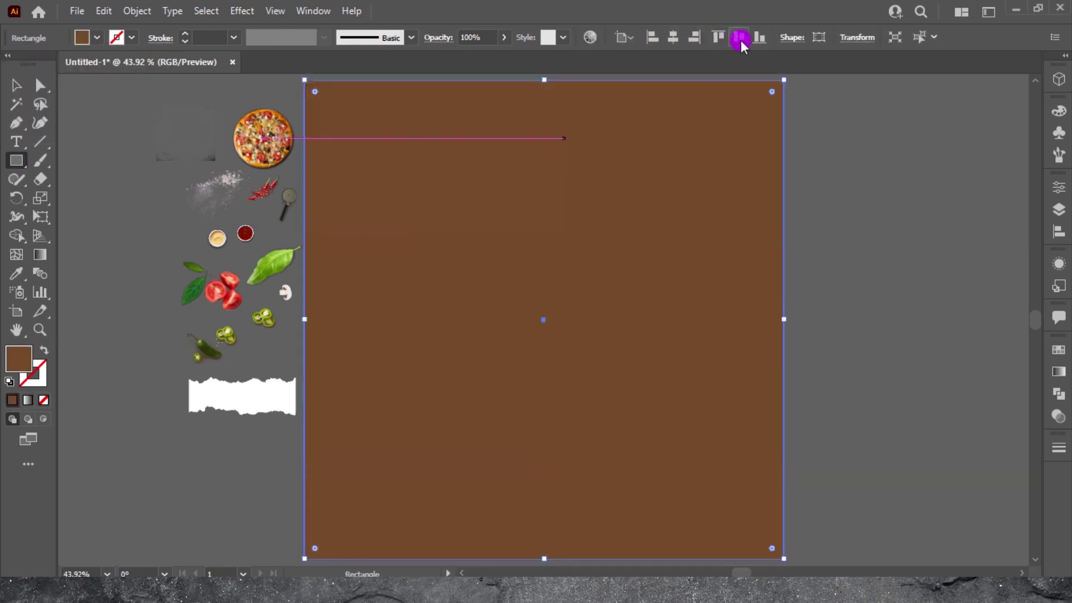
- Give the square a radial gradient with both stops set to dark shades
click(1064, 416)
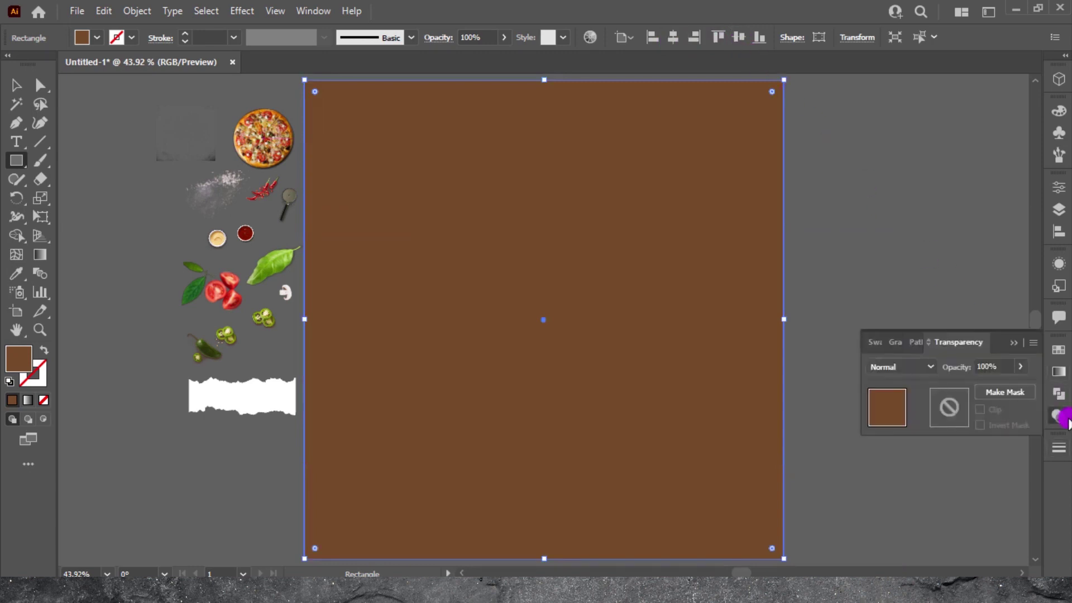
click(1060, 371)
click(958, 369)
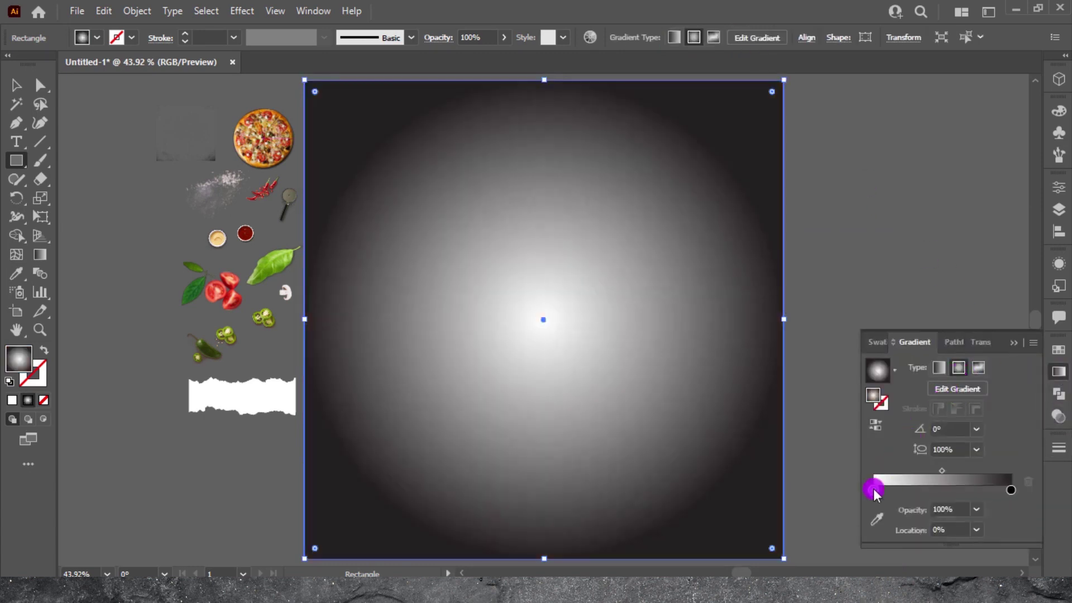
double_click(876, 490)
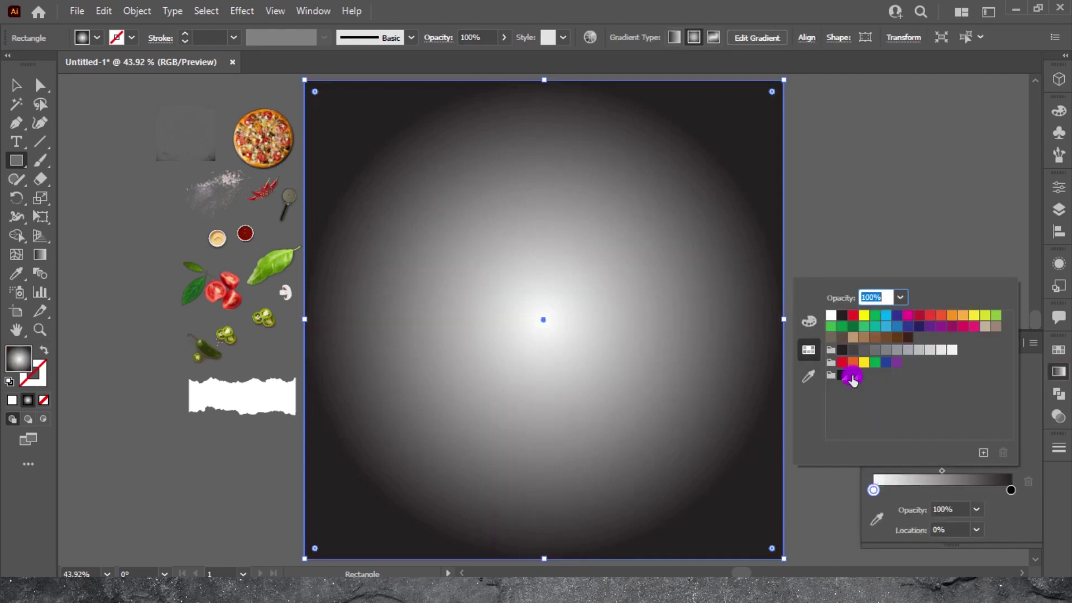
click(853, 380)
double_click(1009, 489)
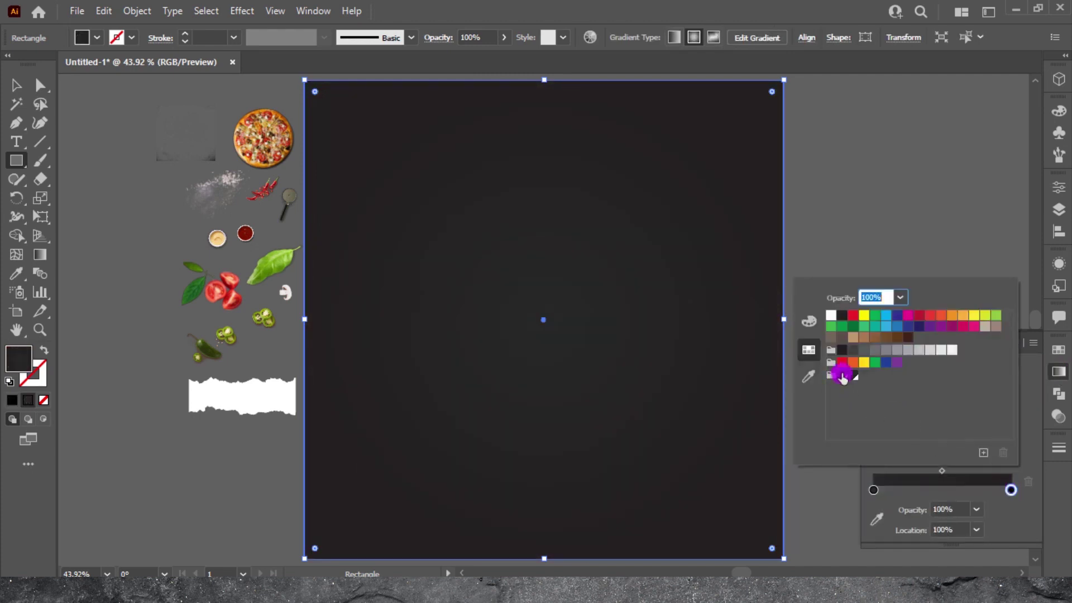
click(854, 374)
click(1014, 347)
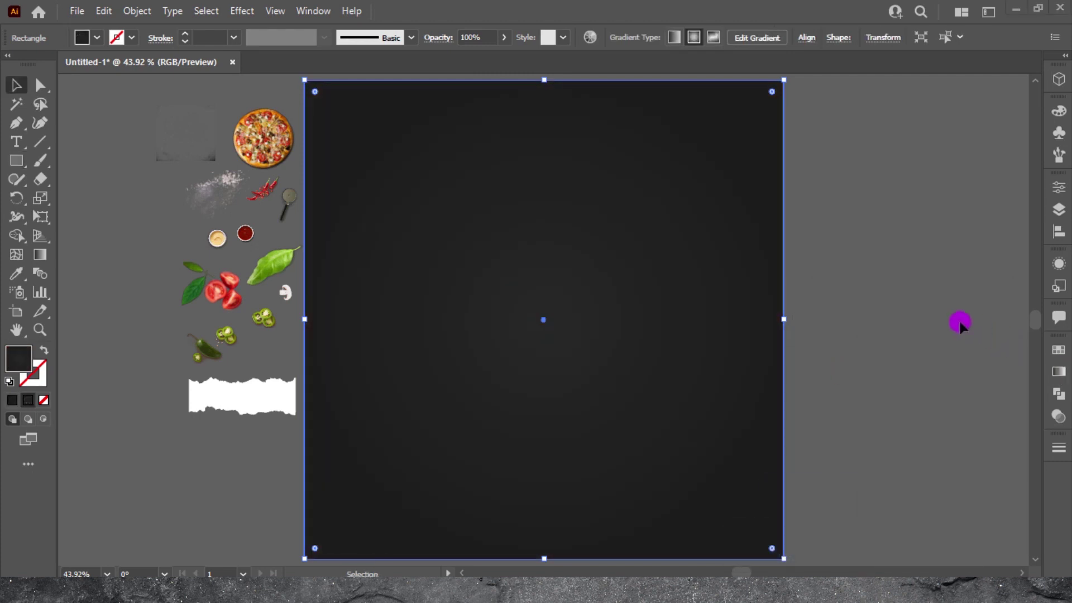
- Bring the grunge texture to the front and stretch it across the artboard
right_click(184, 127)
key(Escape)
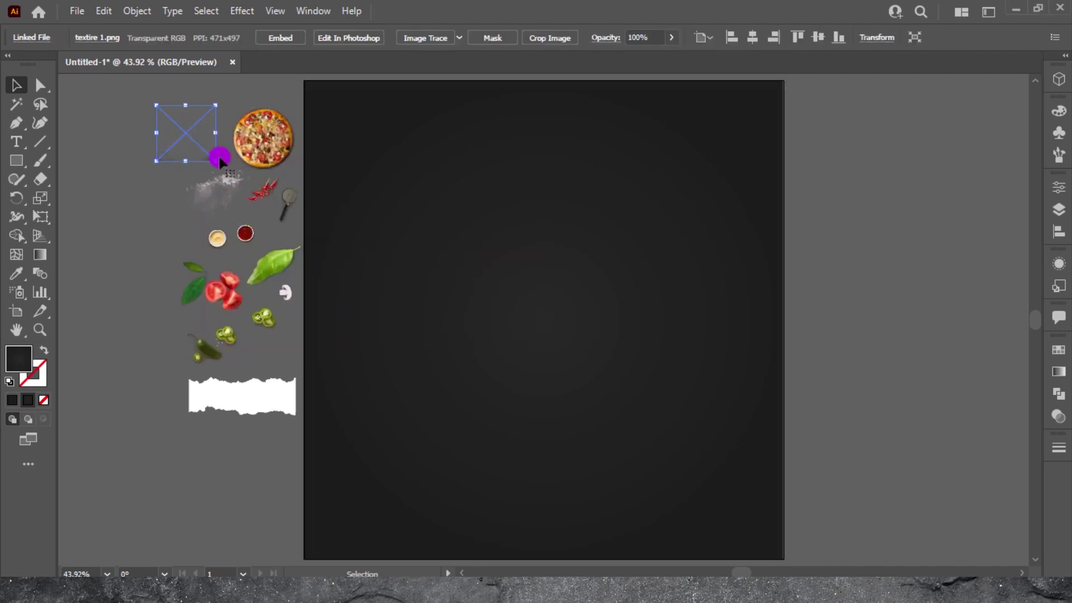
mouse_move(217, 159)
mouse_down()
mouse_move(375, 142)
mouse_move(781, 555)
mouse_up()
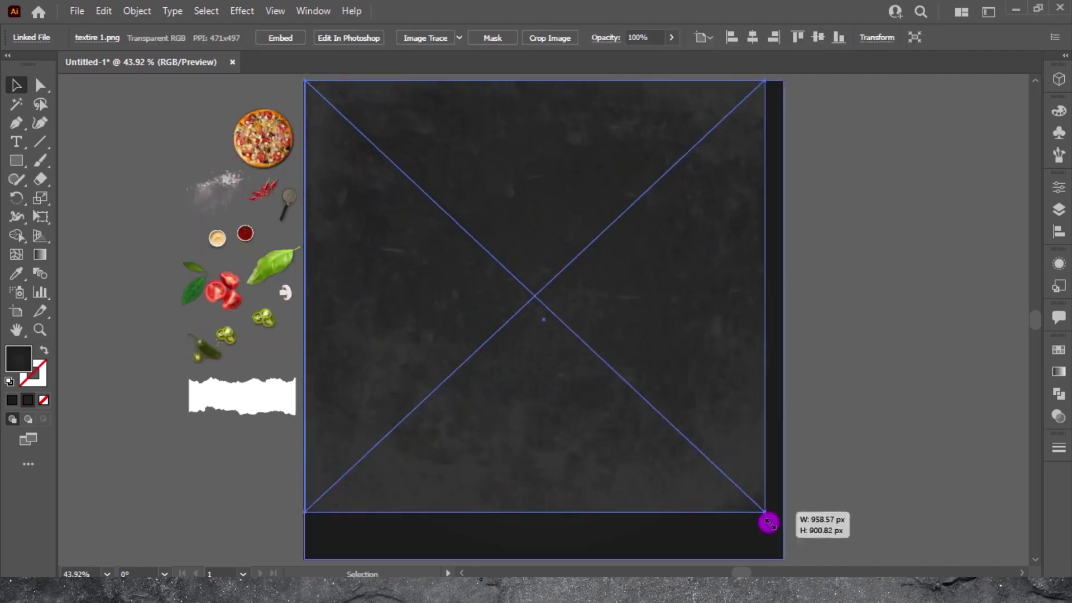
- Set the texture's blend mode to Multiply so it blends into the background
click(1059, 416)
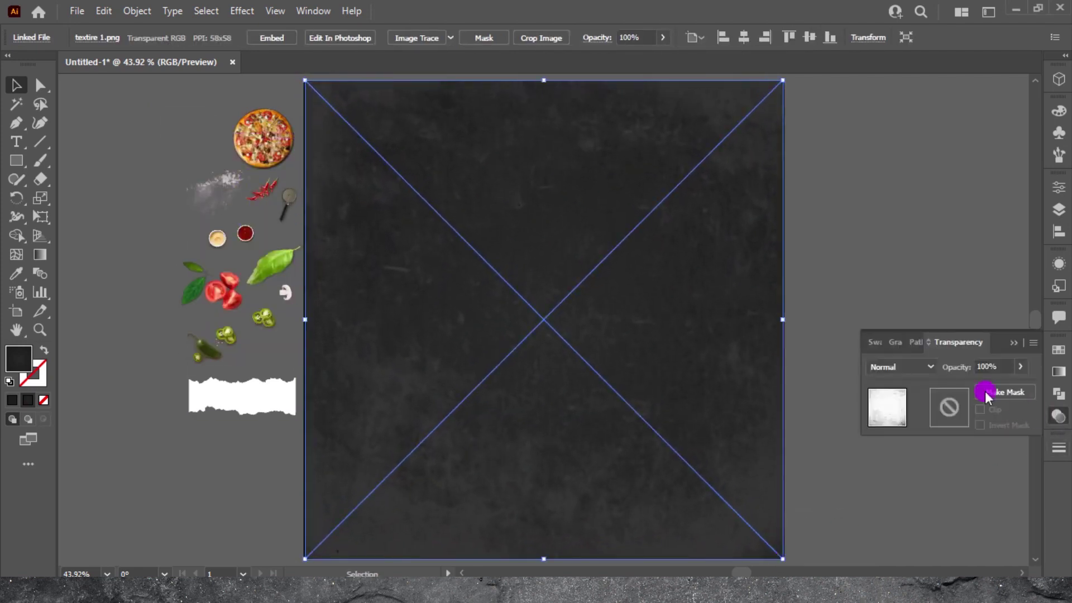
click(900, 367)
click(900, 114)
click(1013, 342)
click(843, 318)
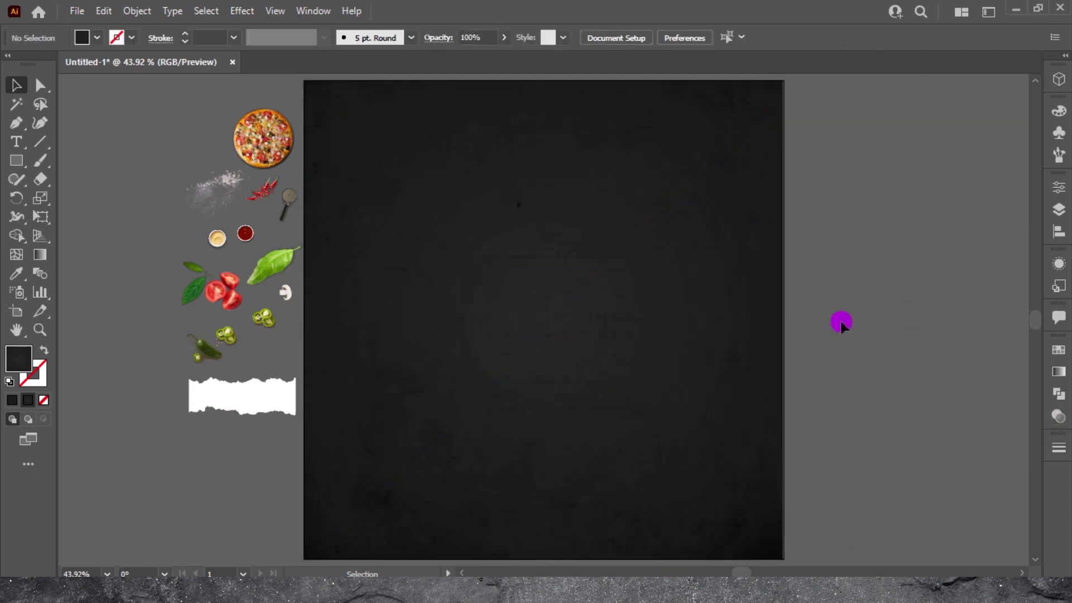
right_click(251, 400)
- Bring the torn-paper strip forward, rotate it upright, stretch it full height and centre it horizontally
click(447, 322)
drag(257, 396, 593, 264)
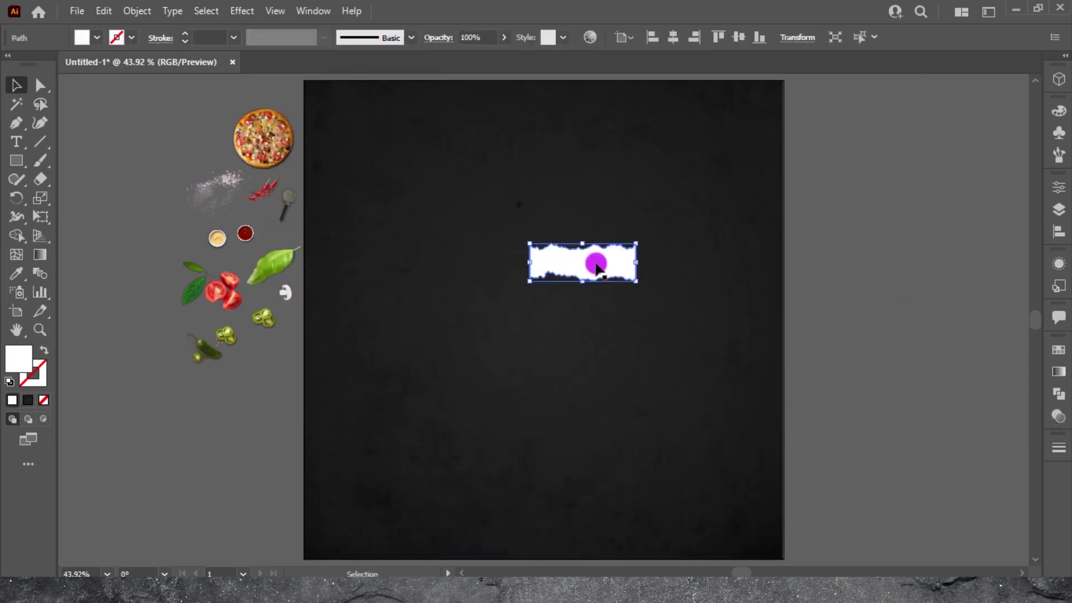
mouse_move(642, 239)
mouse_down()
mouse_move(600, 304)
mouse_move(508, 193)
mouse_move(650, 557)
mouse_up()
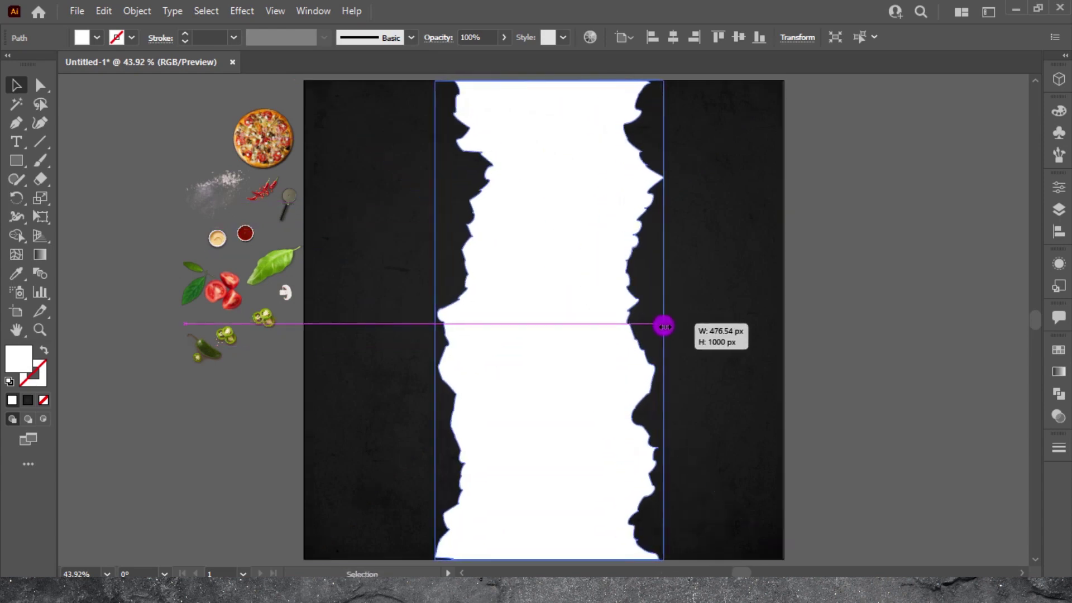
drag(649, 320, 663, 321)
click(673, 37)
click(809, 280)
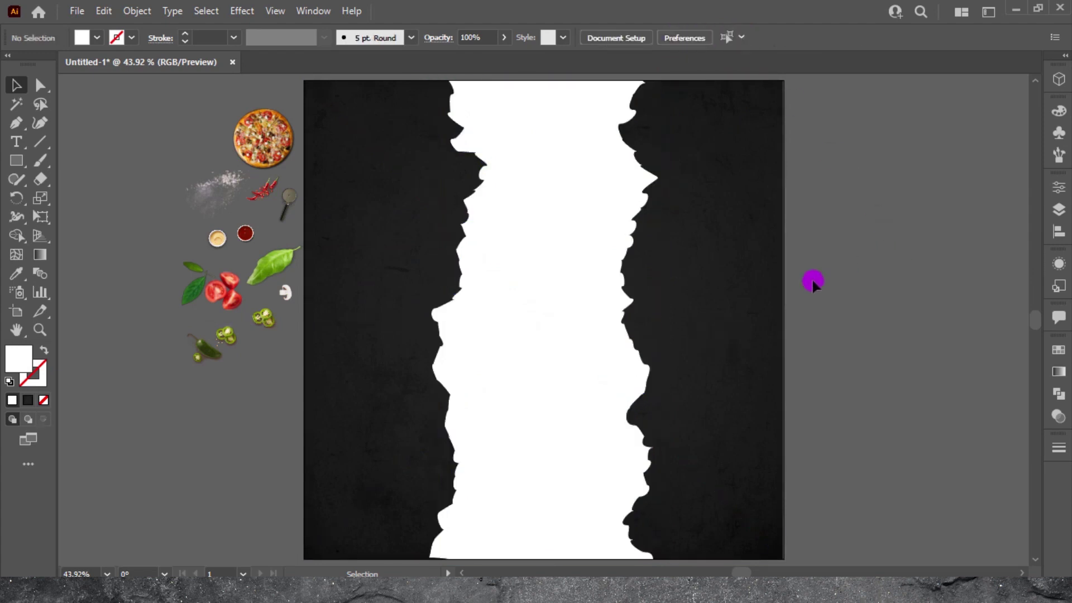
click(541, 335)
double_click(16, 360)
text(ffab00)
- Colour the strip #ffab00 and place a rotated, offset copy beside it to widen the band
click(617, 263)
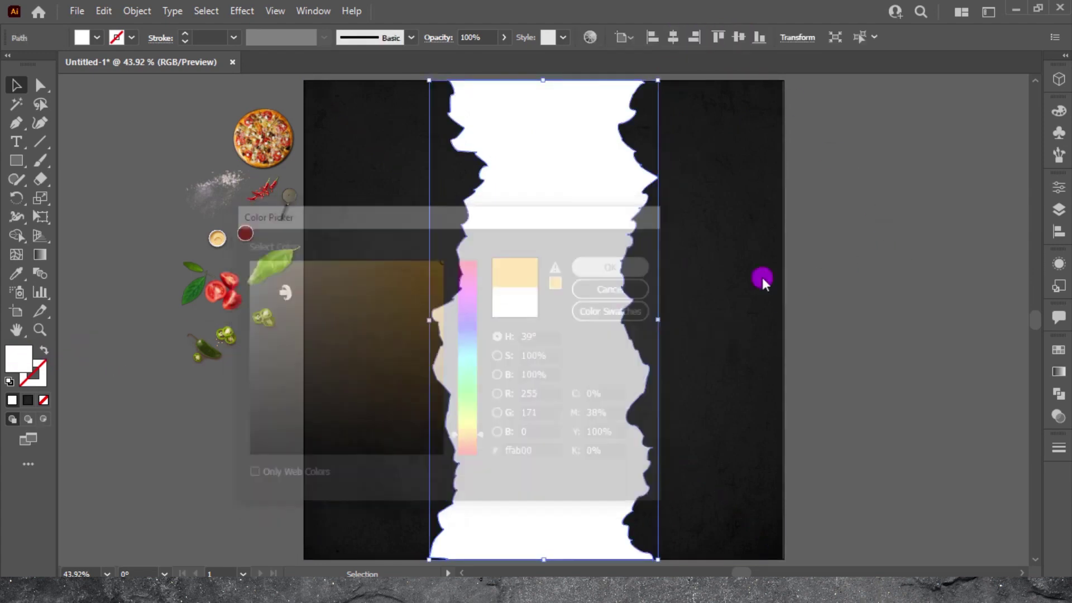
click(762, 274)
click(575, 304)
drag(576, 305, 561, 305)
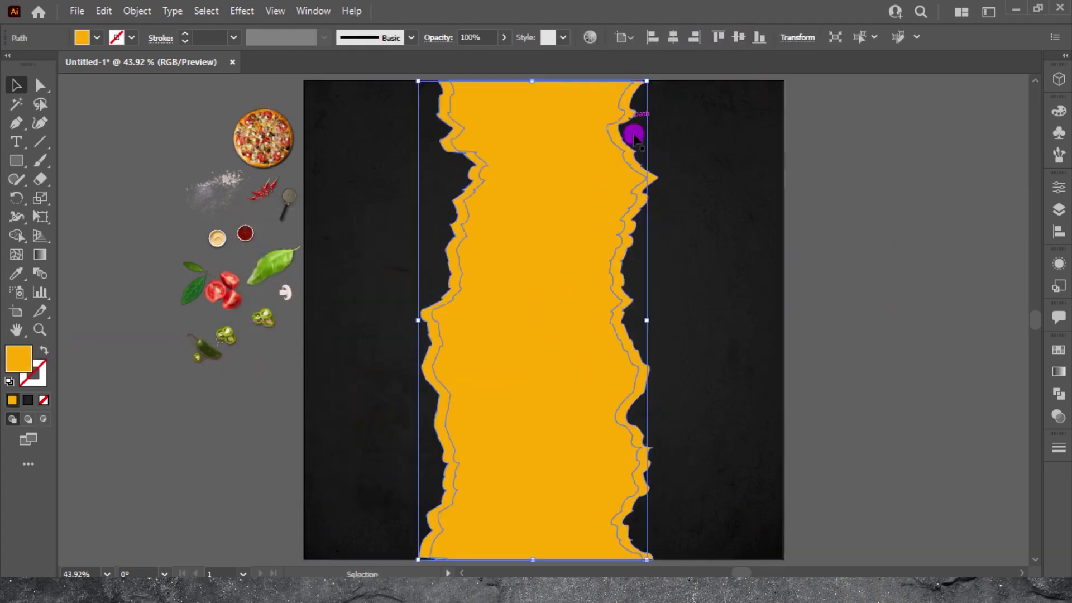
mouse_move(651, 84)
mouse_down()
mouse_move(647, 202)
mouse_move(428, 540)
mouse_up()
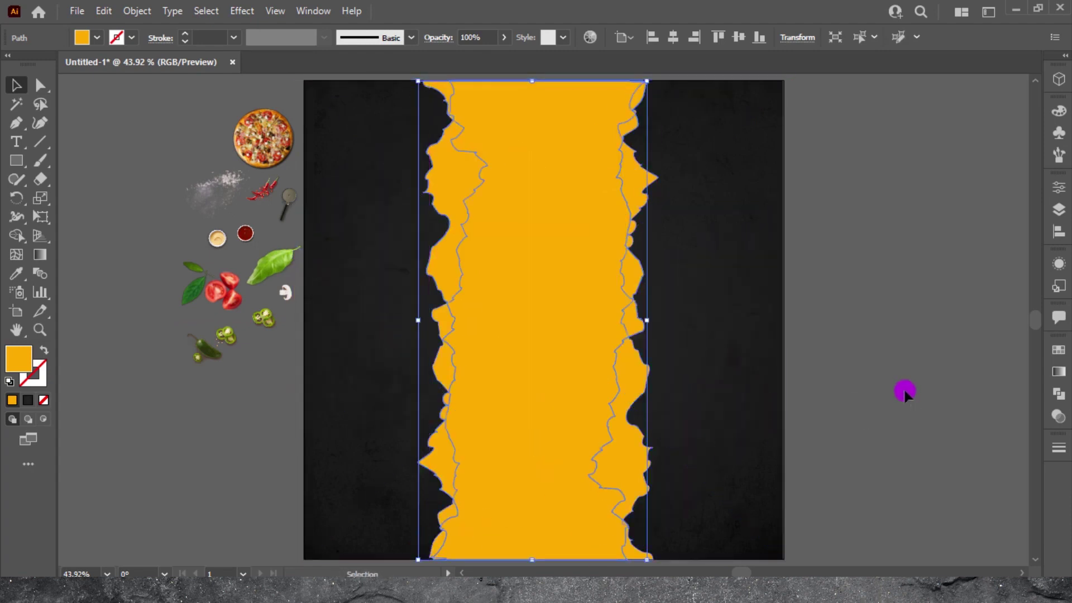
click(904, 393)
drag(556, 444, 606, 196)
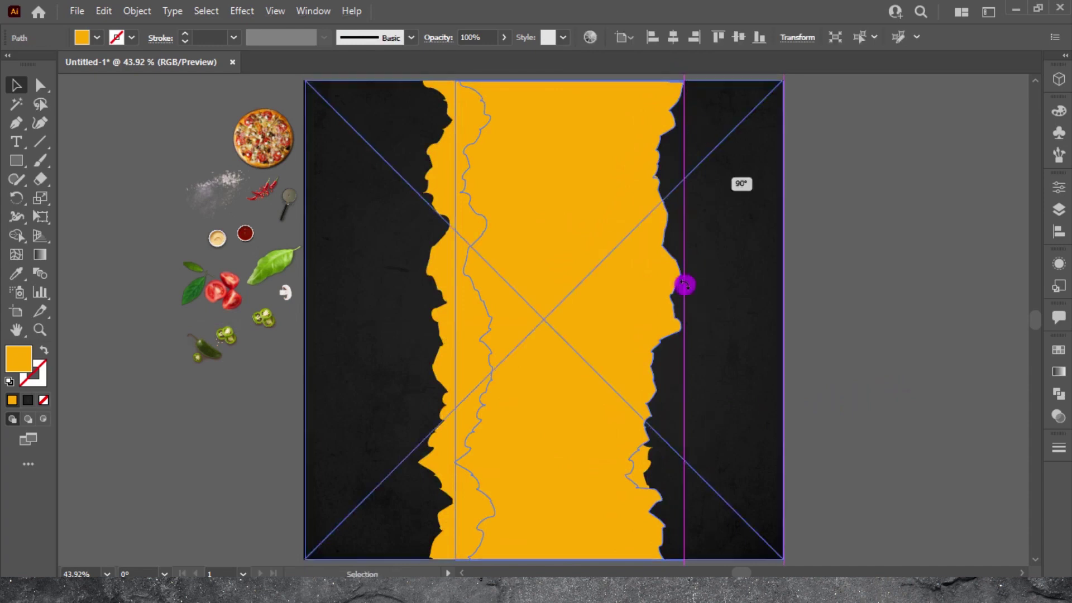
- Unite the overlapping yellow strips into one shape with Pathfinder
click(879, 366)
click(479, 408)
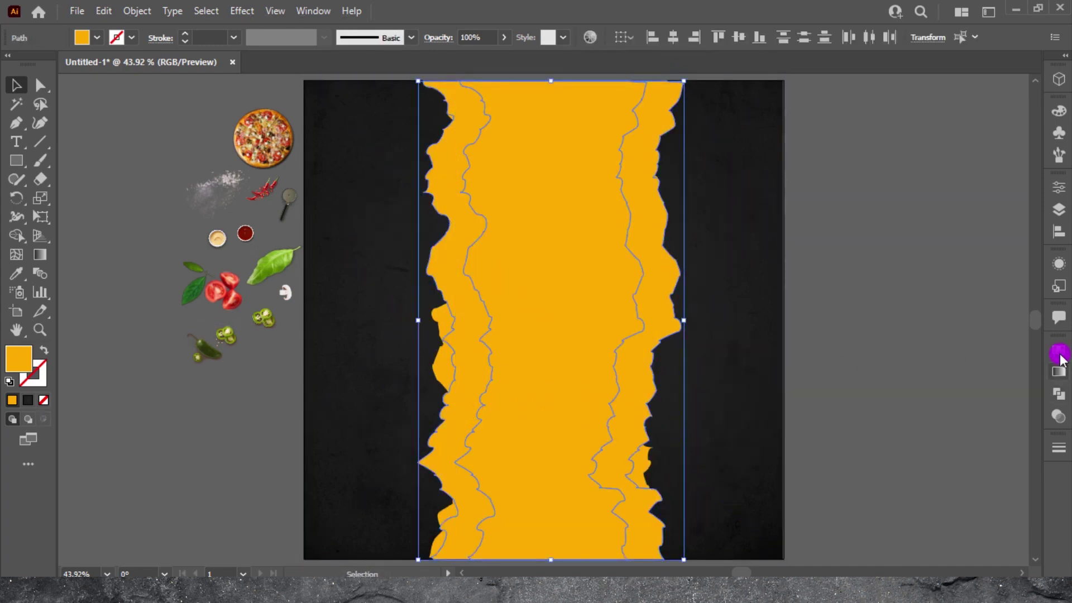
click(1059, 355)
click(1060, 393)
click(876, 384)
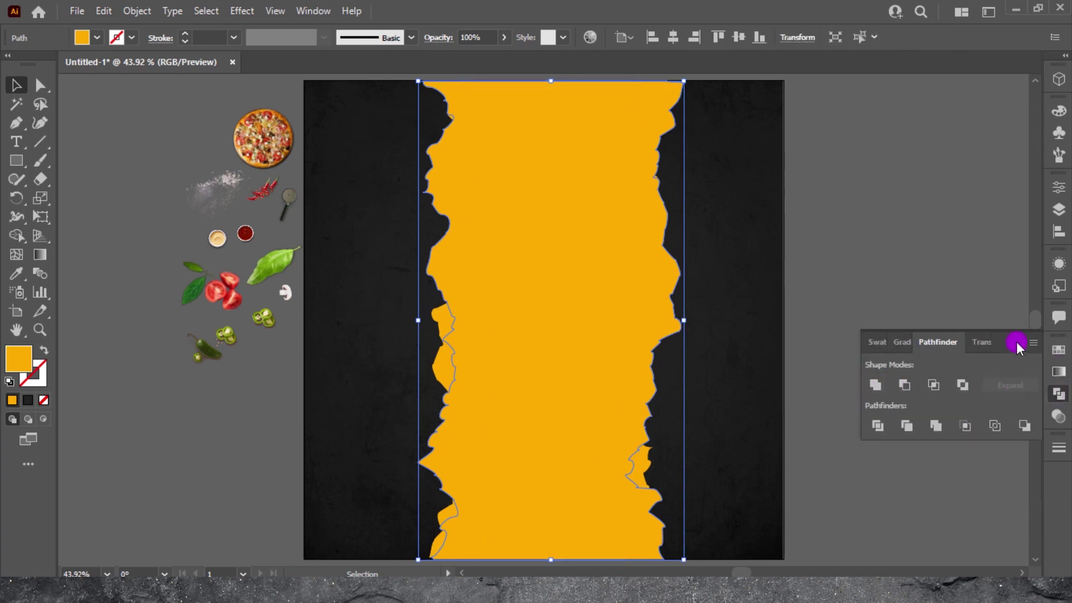
click(875, 384)
click(445, 259)
shift+click(614, 279)
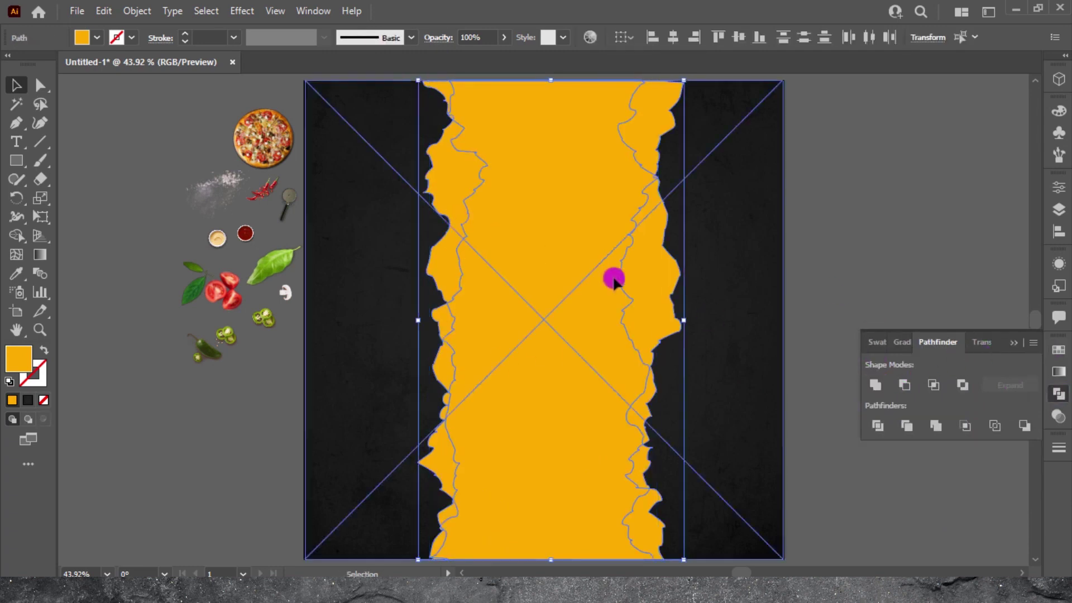
click(875, 381)
- Centre the yellow band horizontally using the background as the key object
shift+click(684, 324)
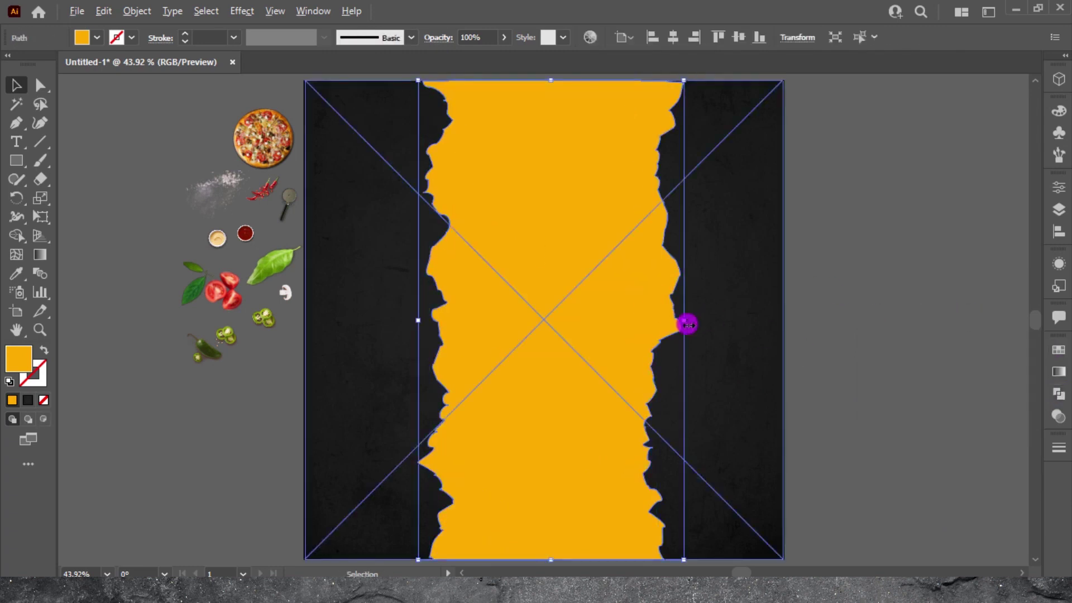
click(687, 325)
click(674, 37)
click(812, 244)
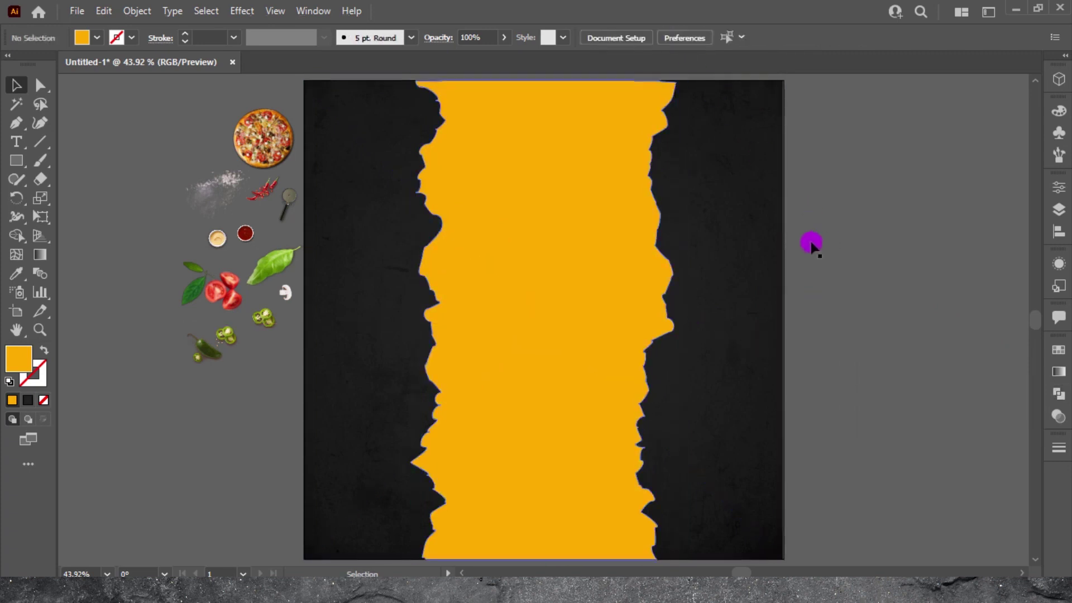
- Narrow the yellow band slightly and place the pizza photo in its centre
click(548, 208)
drag(675, 319, 670, 317)
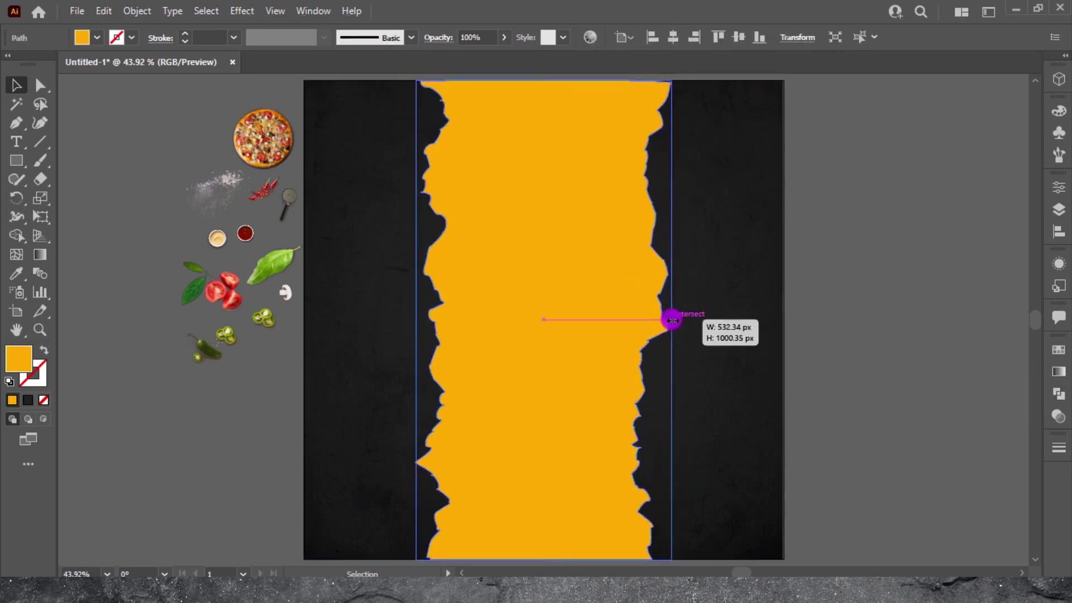
right_click(283, 141)
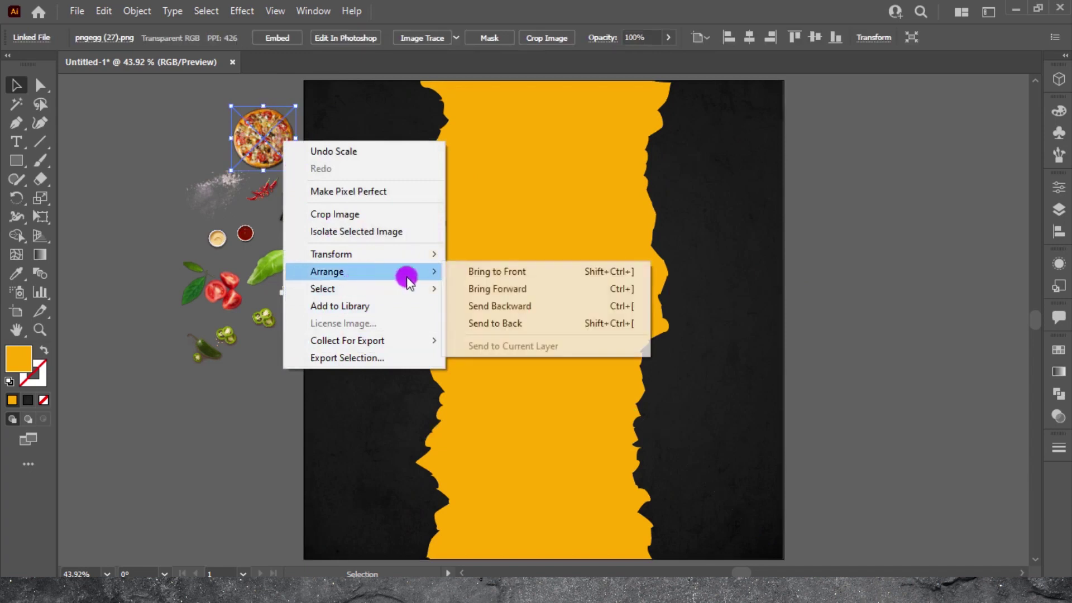
drag(294, 139, 363, 201)
mouse_move(421, 273)
mouse_down()
mouse_move(697, 512)
mouse_move(690, 503)
mouse_up()
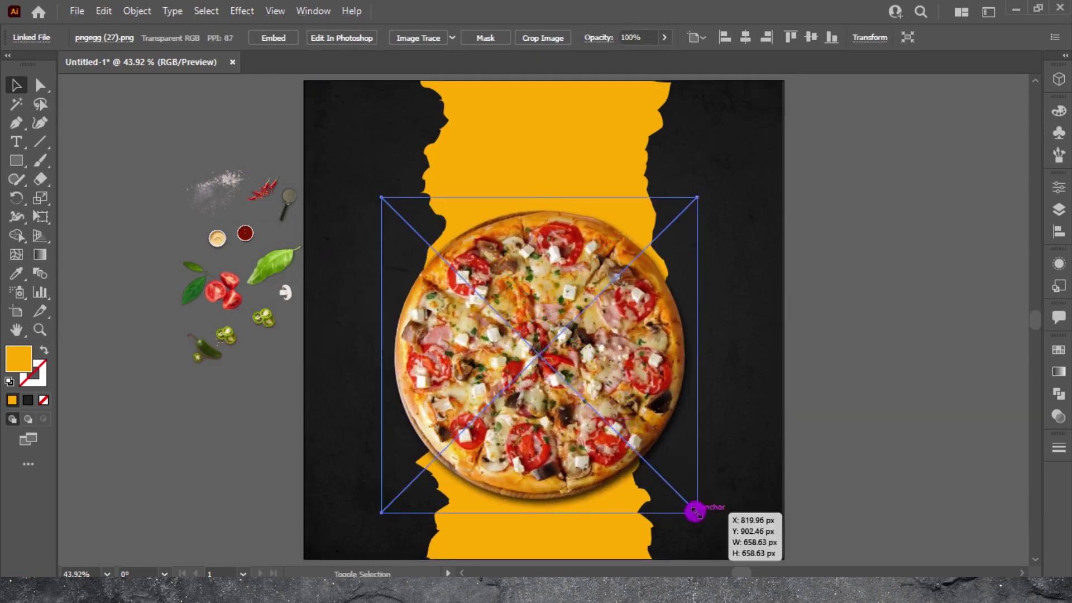
- Readjust the band's width and start a Drop Shadow effect on the pizza
click(546, 126)
drag(670, 320, 656, 325)
click(843, 360)
click(650, 371)
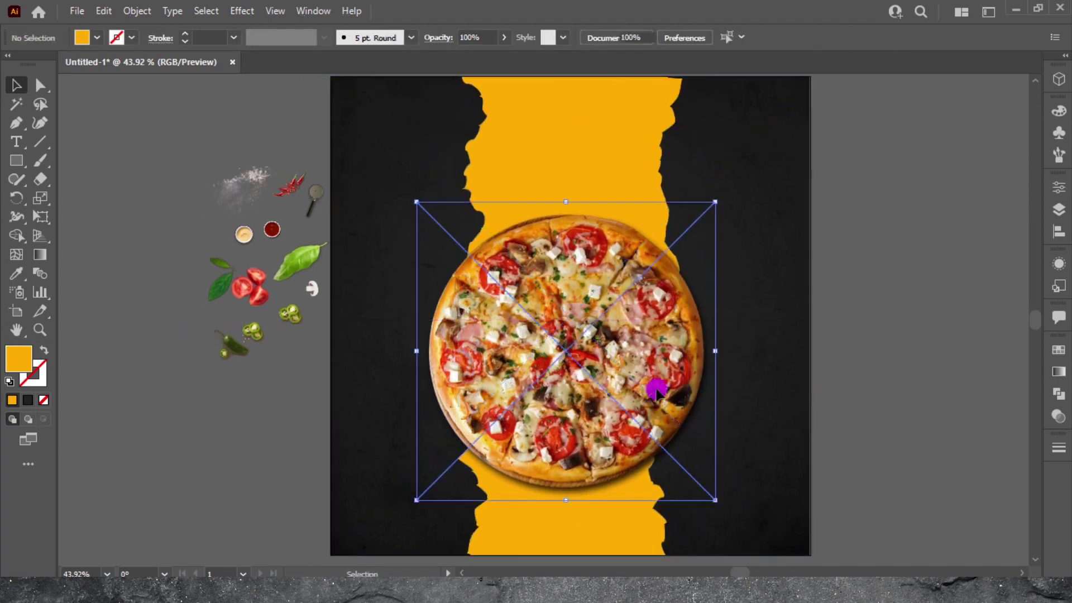
click(242, 10)
click(447, 188)
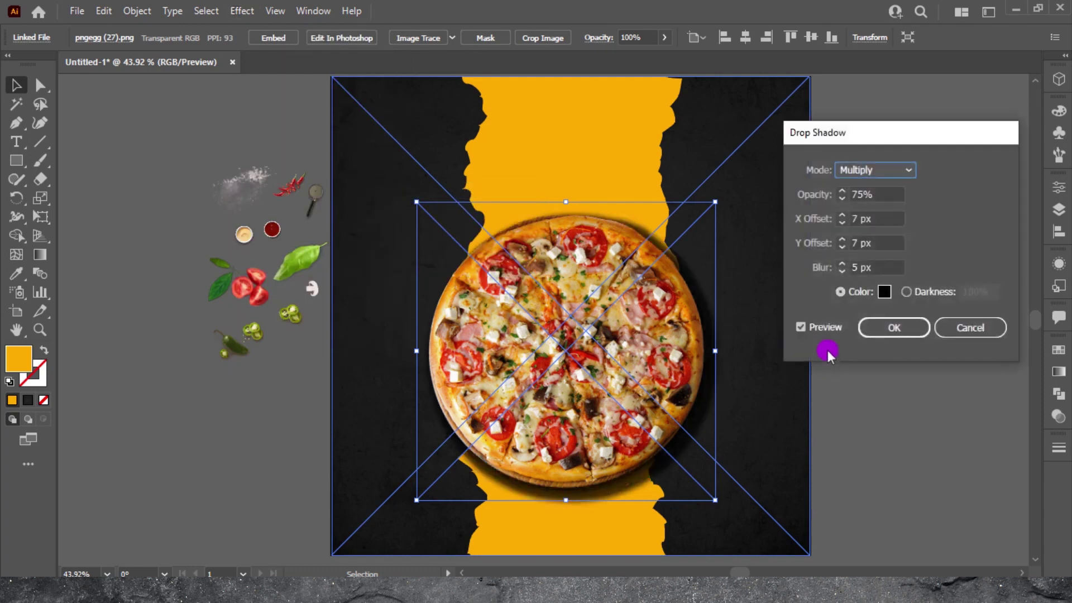
- Set the pizza's drop shadow to 45% opacity with 6 px X and 1 px Y offsets
click(843, 267)
text(10)
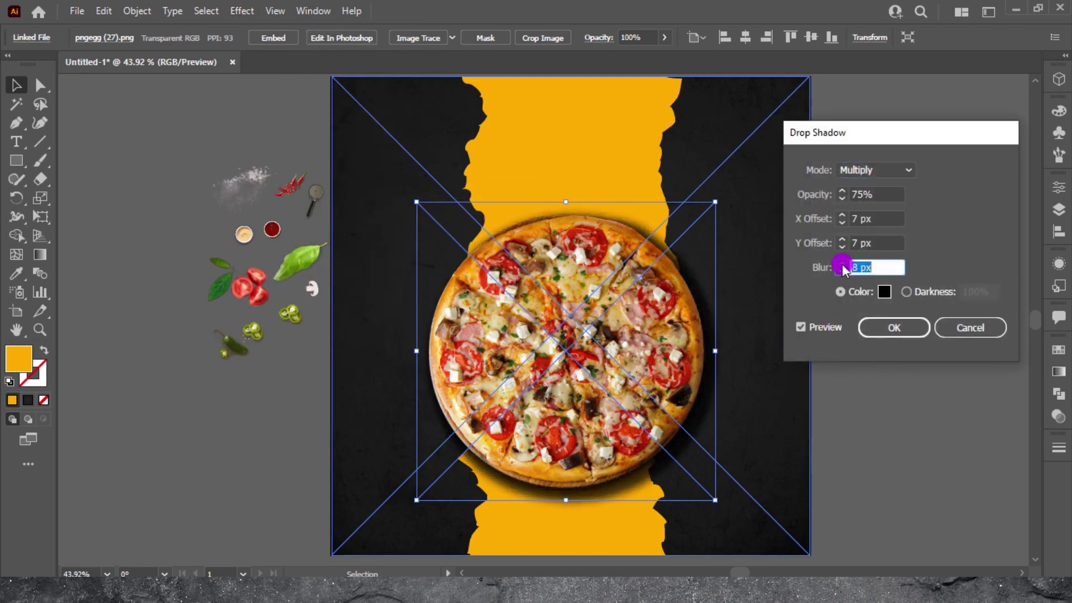
click(842, 245)
text(2)
click(843, 220)
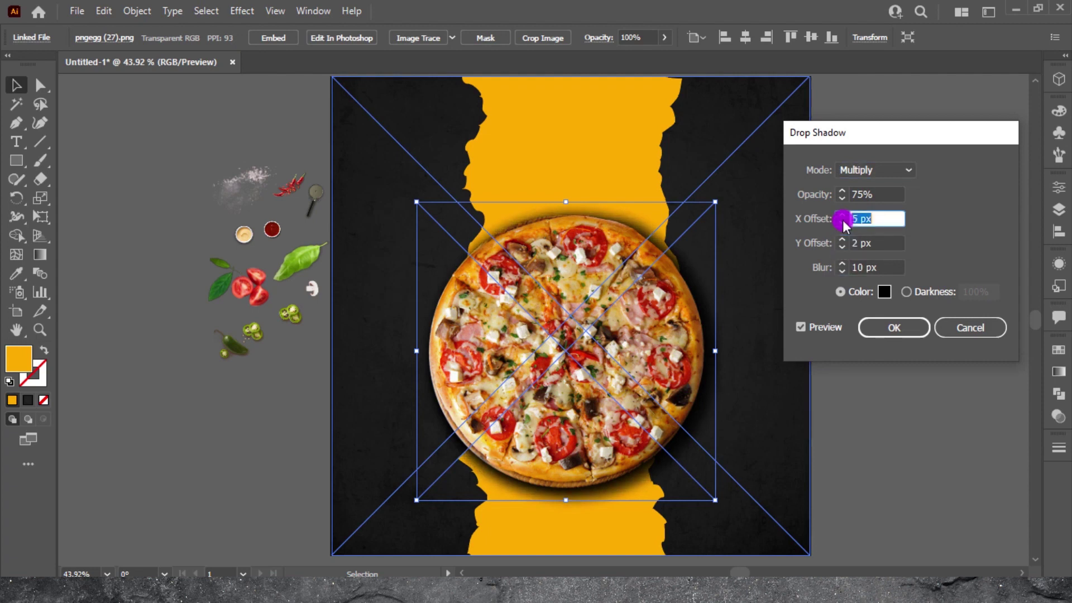
click(845, 244)
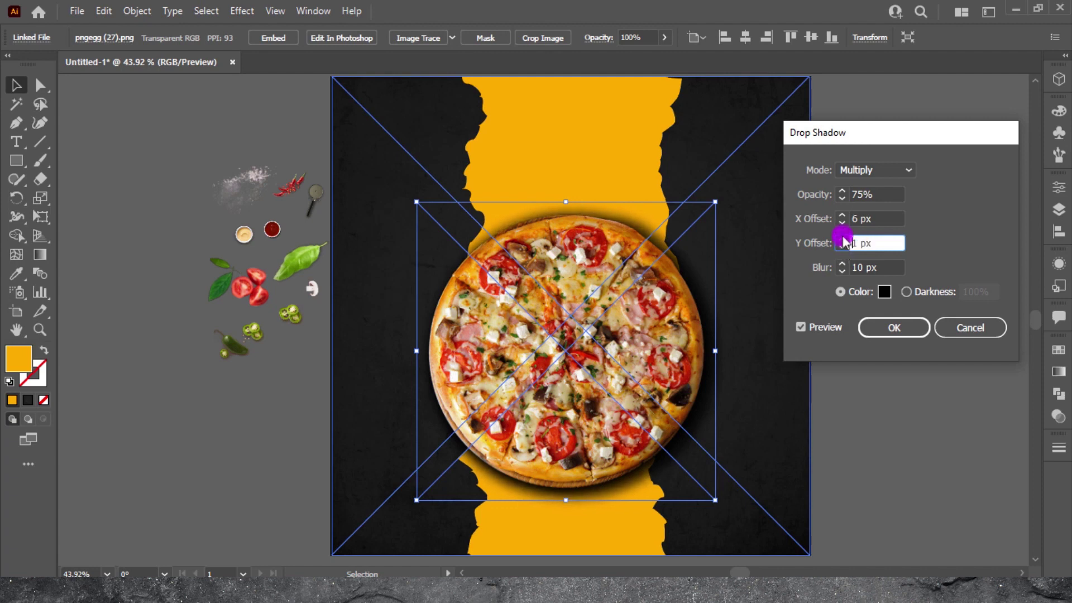
text(45)
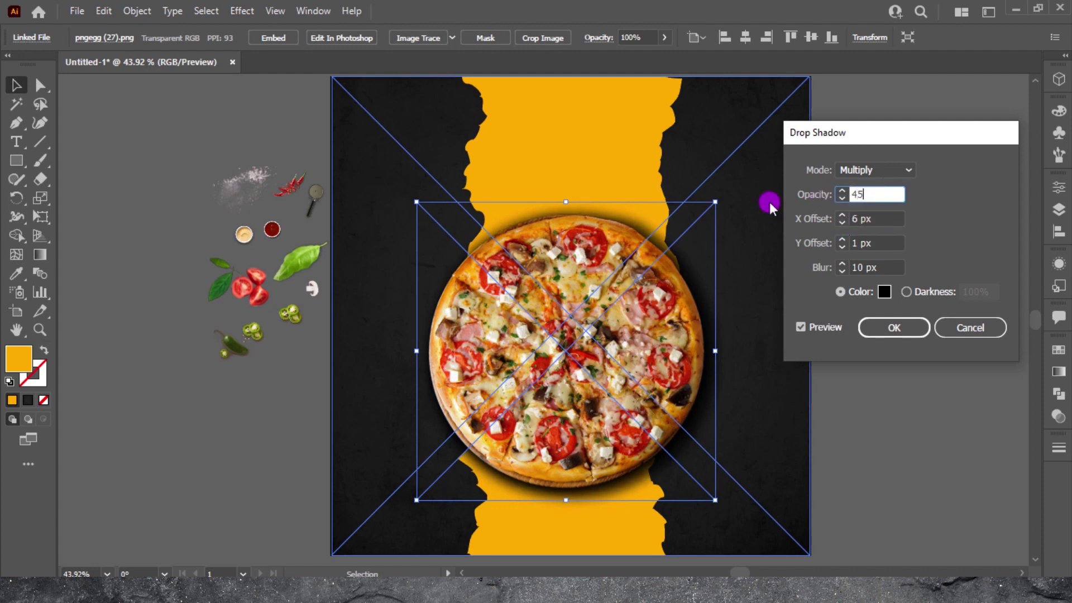
click(802, 327)
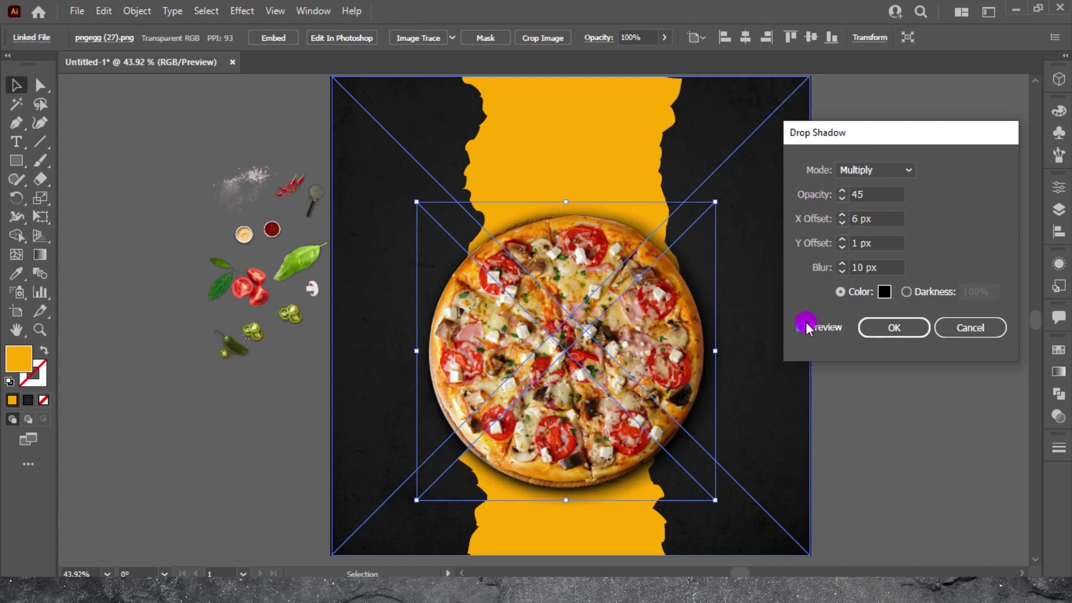
click(843, 268)
click(893, 327)
- Deselect and reselect the pizza to judge the shadow, then clear the selection
click(861, 387)
click(540, 443)
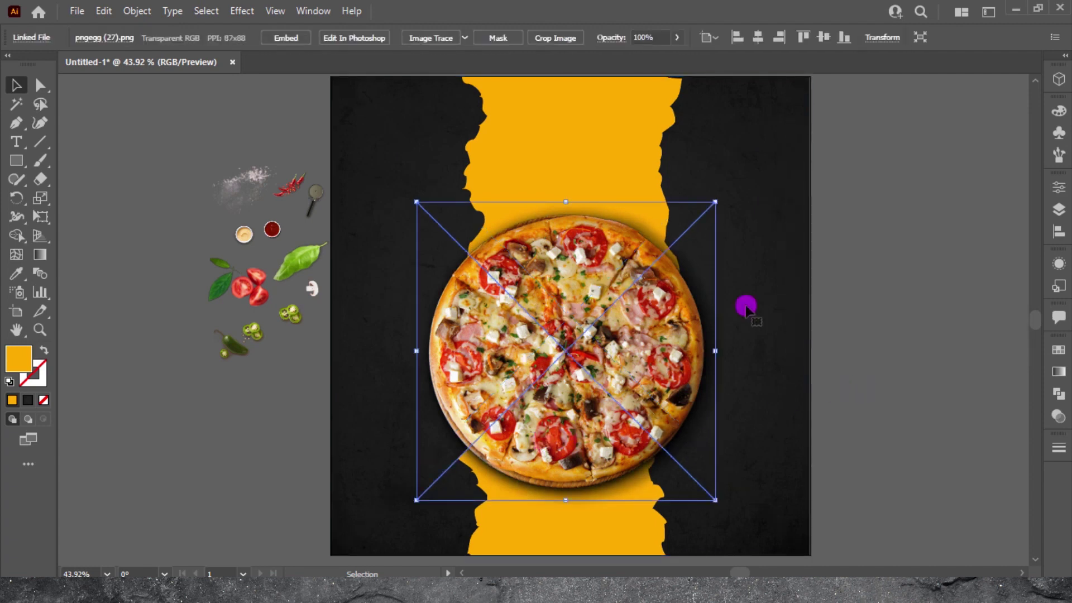
click(846, 226)
click(541, 176)
key(ctrl+shift+a)
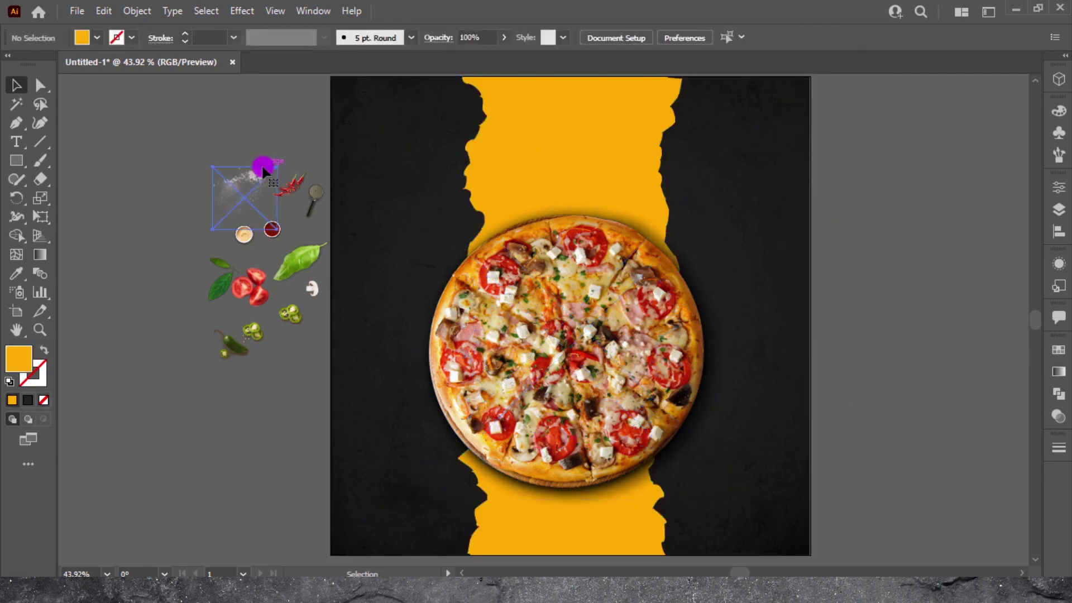
- Bring all the ingredient images on the pasteboard to the front
drag(262, 167, 263, 169)
drag(180, 164, 322, 372)
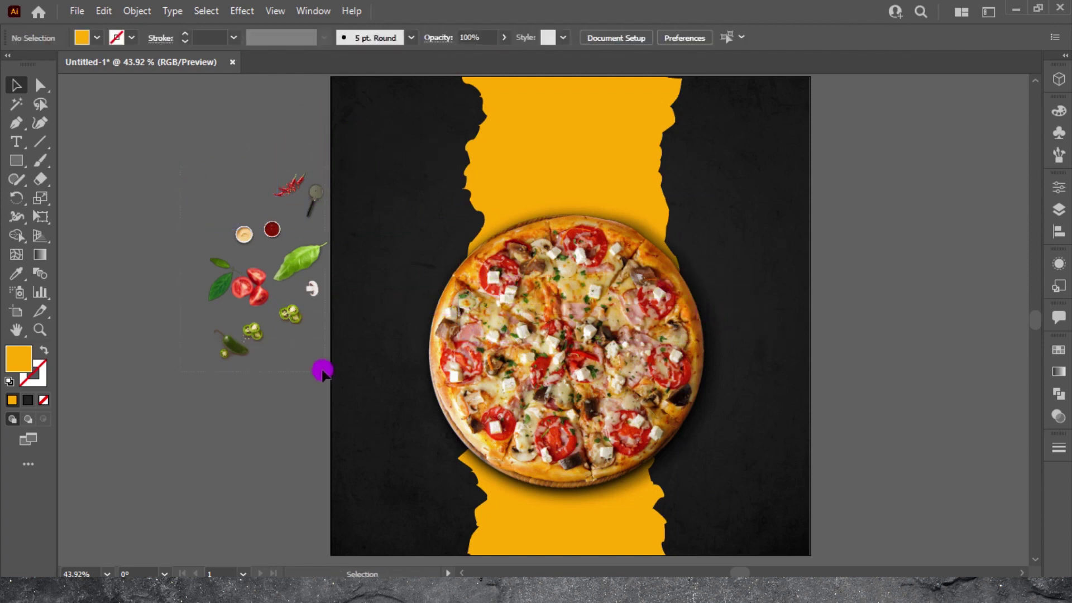
right_click(271, 314)
click(431, 426)
click(146, 323)
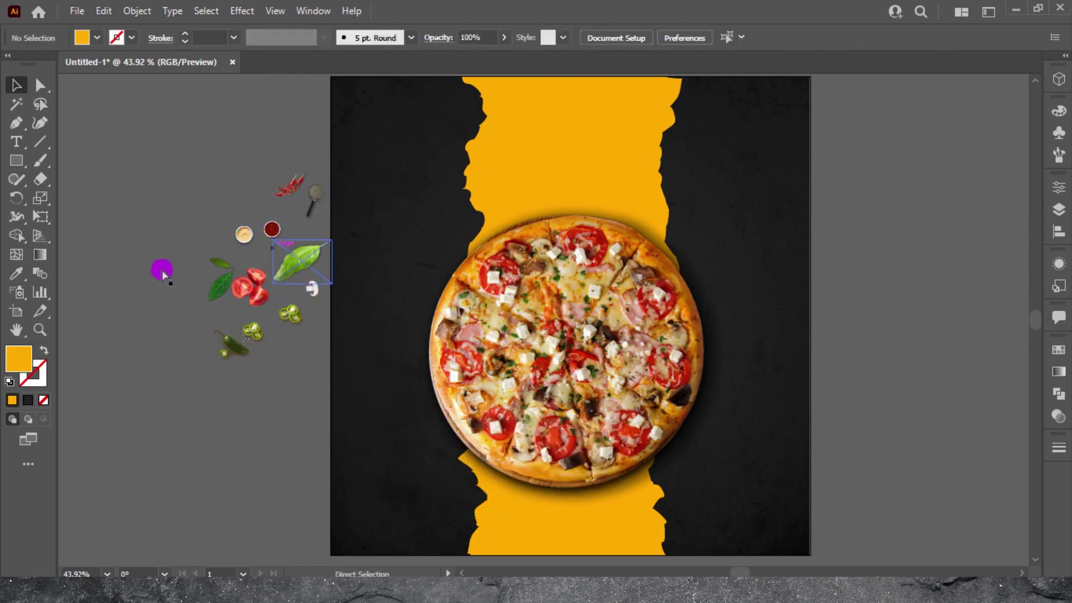
drag(173, 226, 267, 309)
right_click(267, 308)
mouse_move(313, 424)
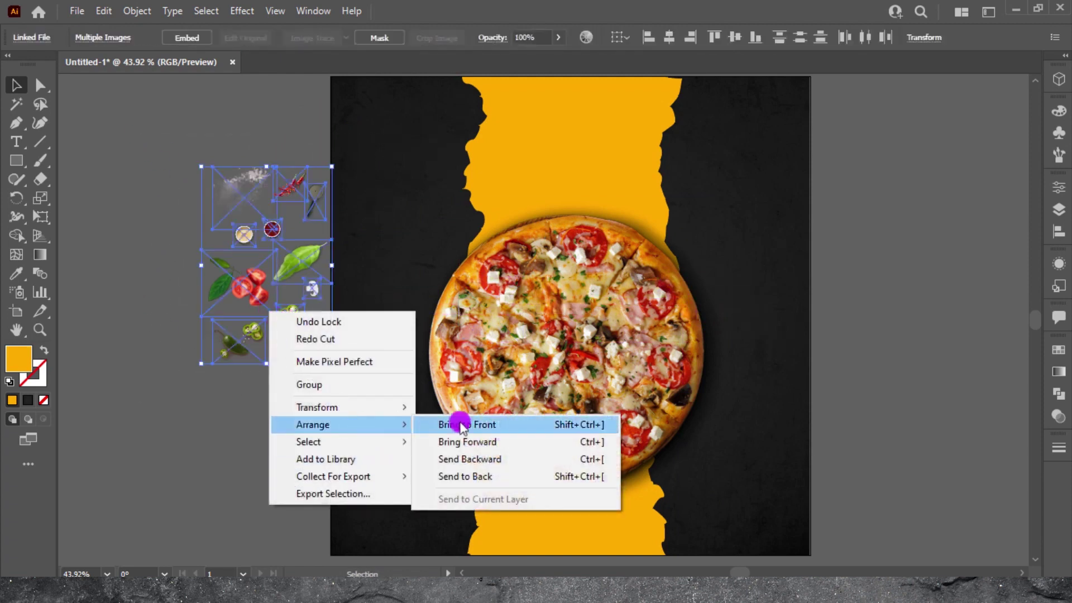
click(461, 427)
- Move and enlarge the powder texture at lower right, with the pizza stacked above it
click(167, 391)
drag(268, 169, 820, 413)
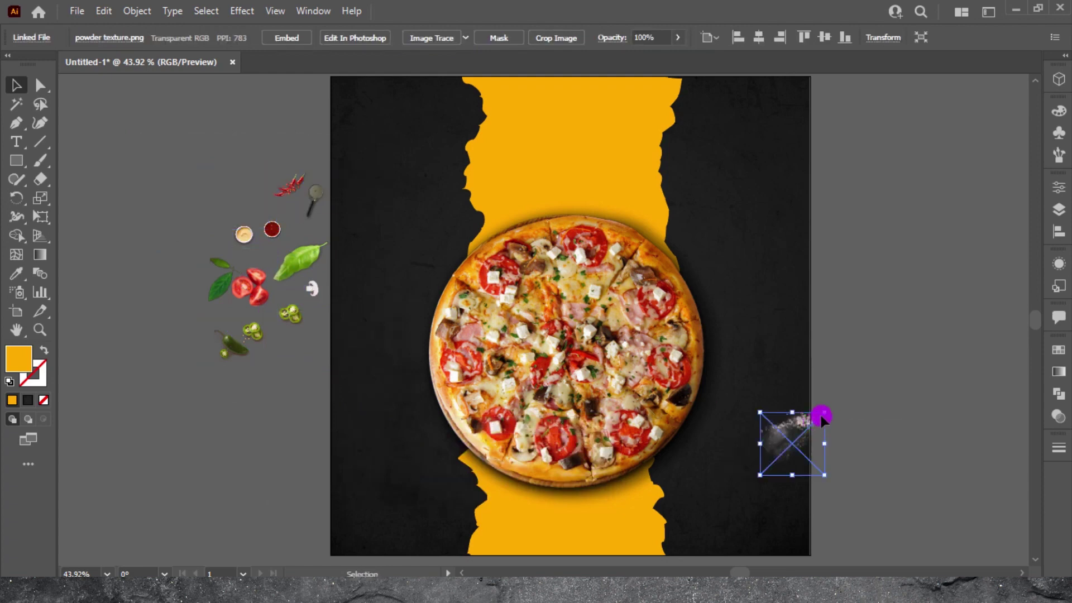
drag(825, 475, 915, 556)
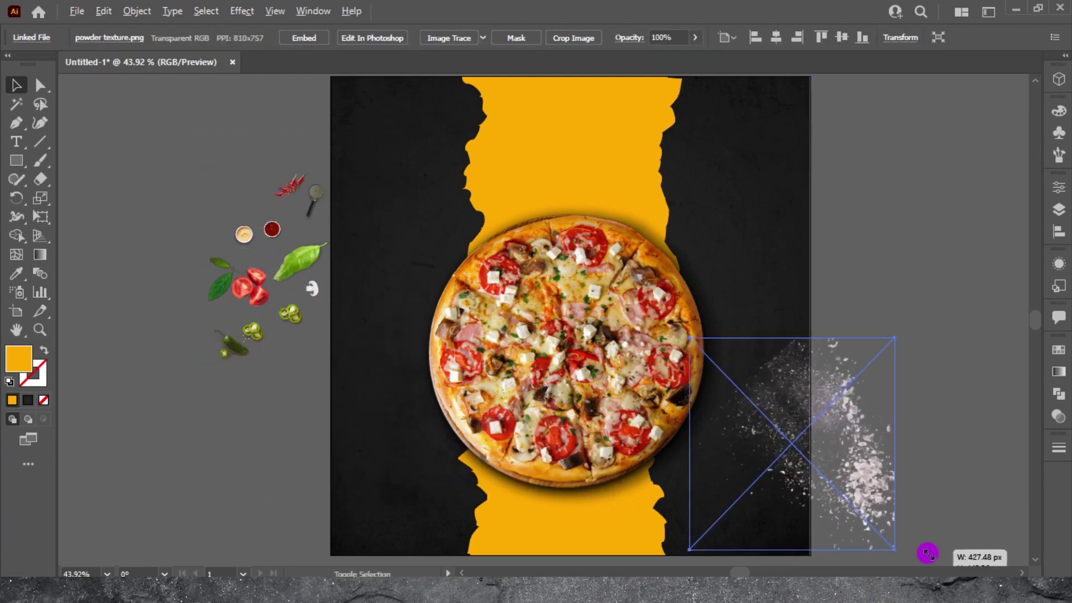
mouse_move(849, 527)
mouse_down()
mouse_move(838, 538)
mouse_move(793, 526)
mouse_up()
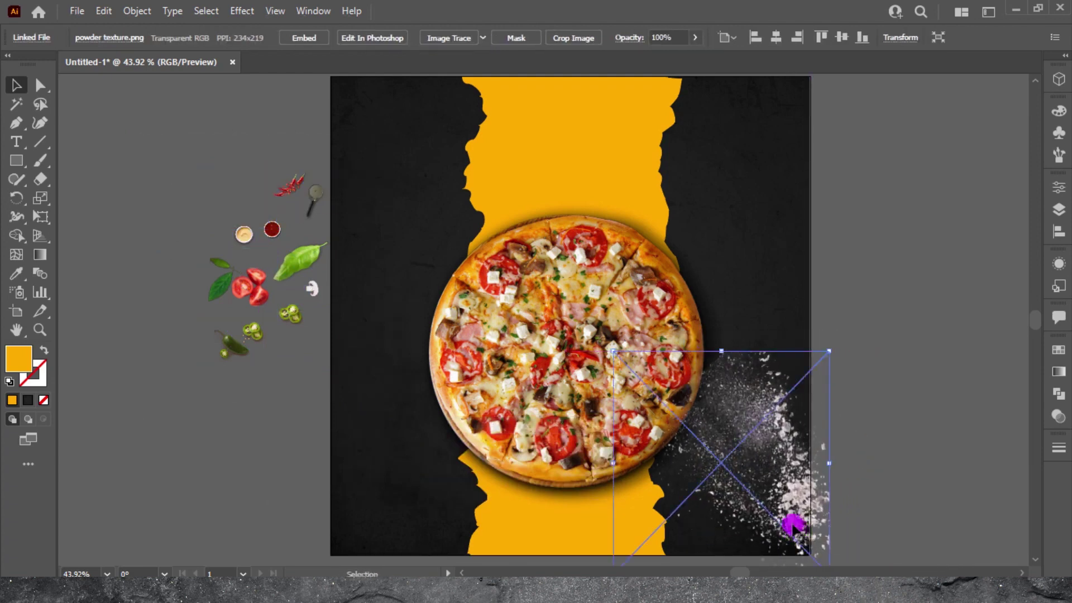
click(587, 360)
right_click(438, 346)
click(659, 243)
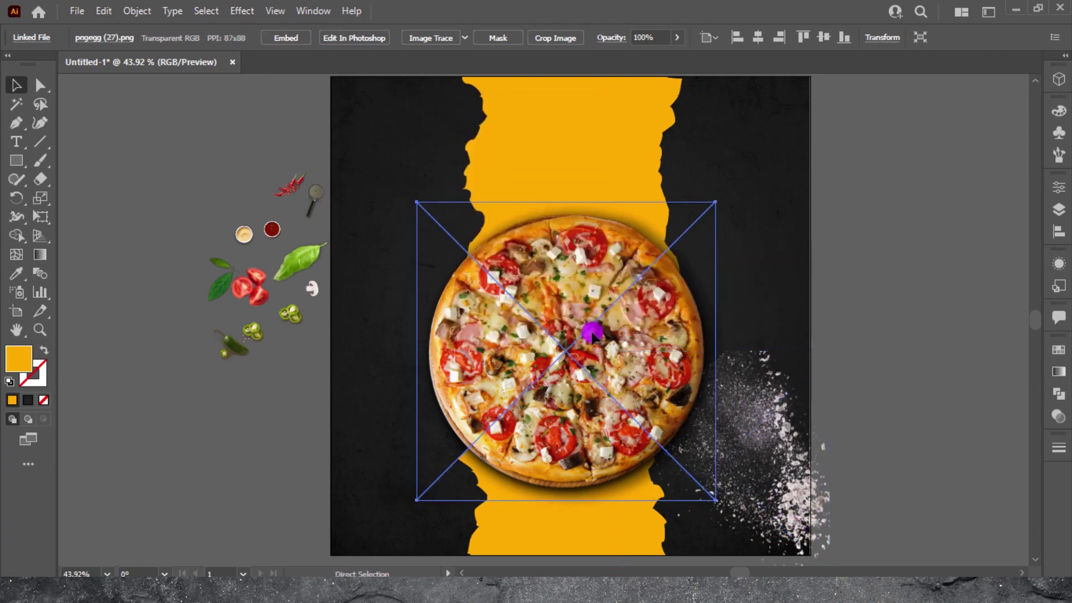
key(ctrl+shift+a)
- Nudge, rotate and further enlarge the powder texture
drag(795, 426, 789, 412)
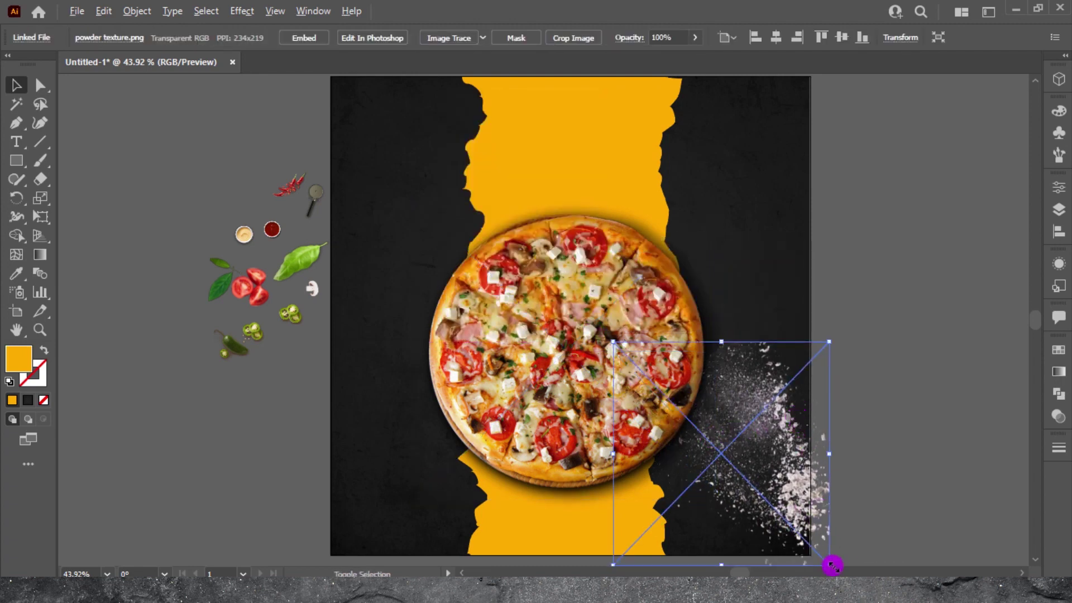
mouse_move(832, 566)
mouse_down()
mouse_move(797, 514)
mouse_move(802, 307)
mouse_up()
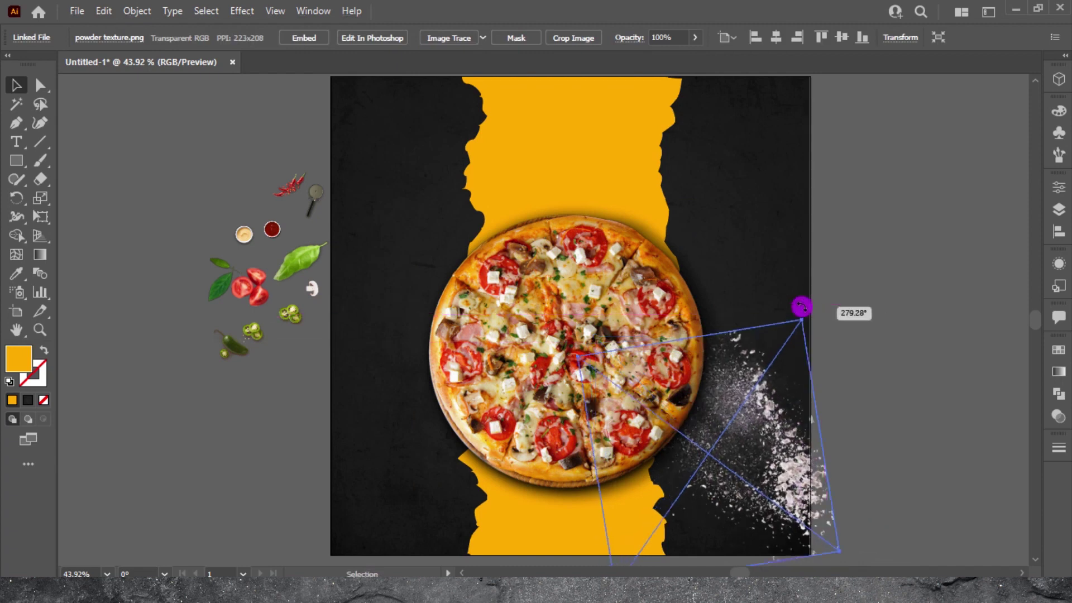
drag(852, 497, 873, 511)
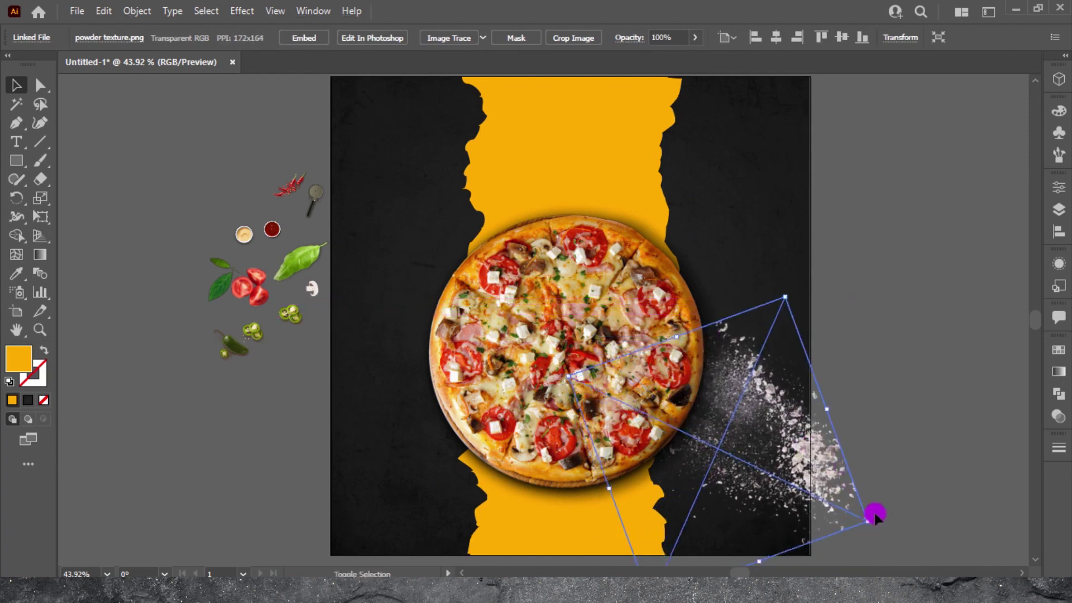
key(ctrl+shift+a)
- Move the pizza cutter beside the pizza's lower right and stack it above the powder
drag(318, 204, 719, 495)
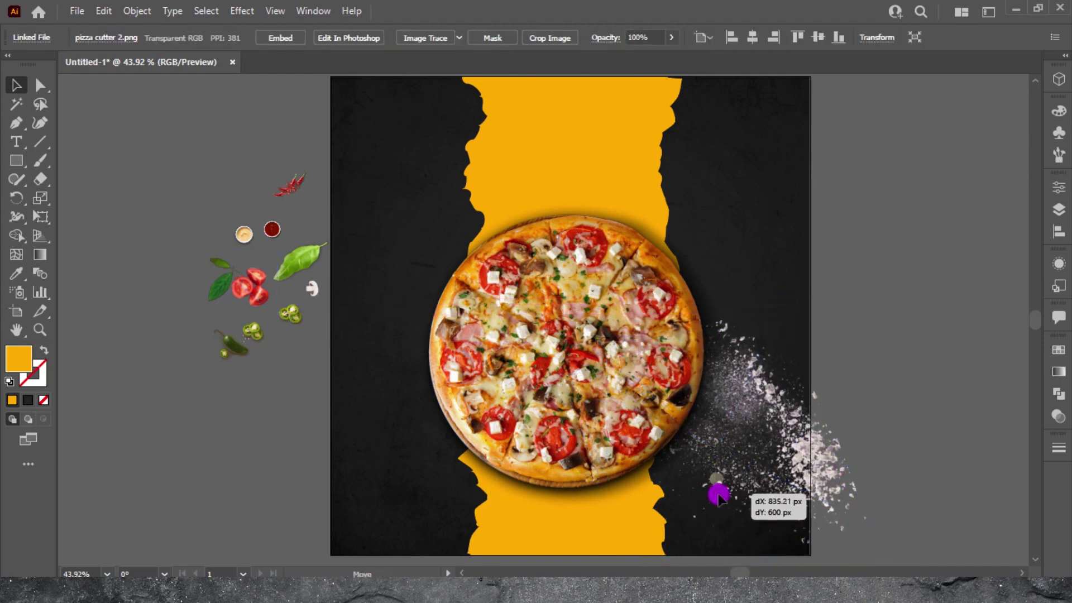
right_click(721, 495)
key(Escape)
key(Delete)
click(719, 492)
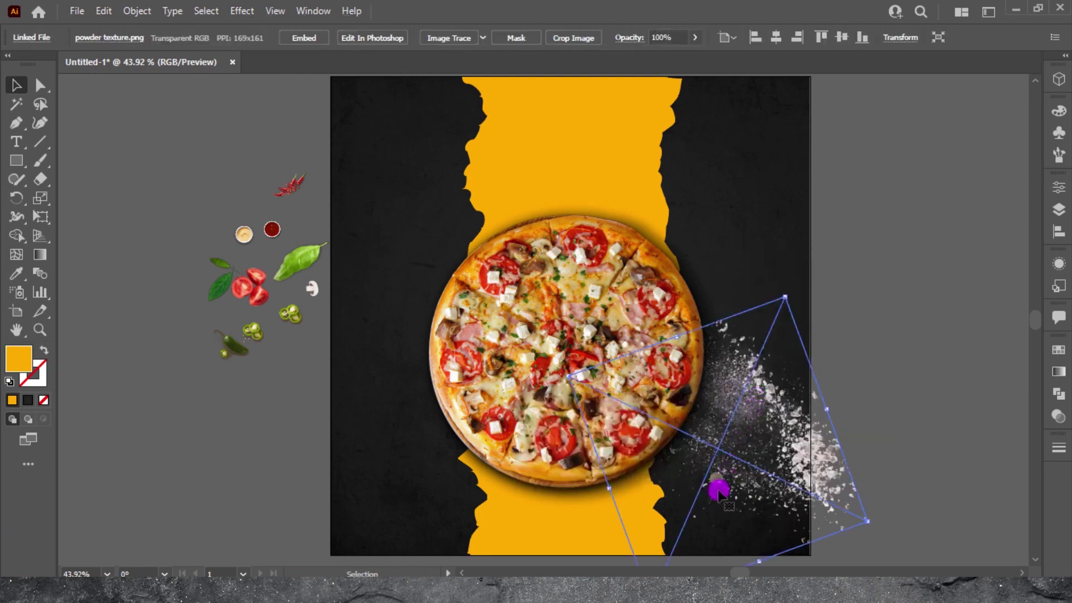
key(ctrl+shift+a)
right_click(709, 493)
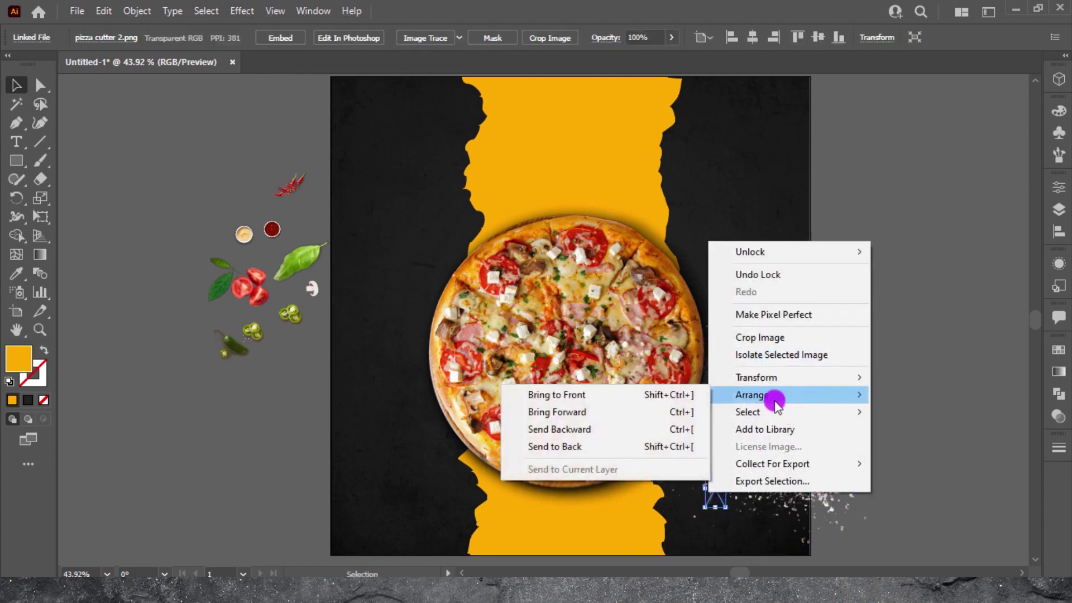
click(682, 397)
- Enlarge and tilt the pizza cutter and give it a drop shadow
mouse_move(727, 508)
mouse_down()
mouse_move(756, 526)
mouse_move(727, 455)
mouse_up()
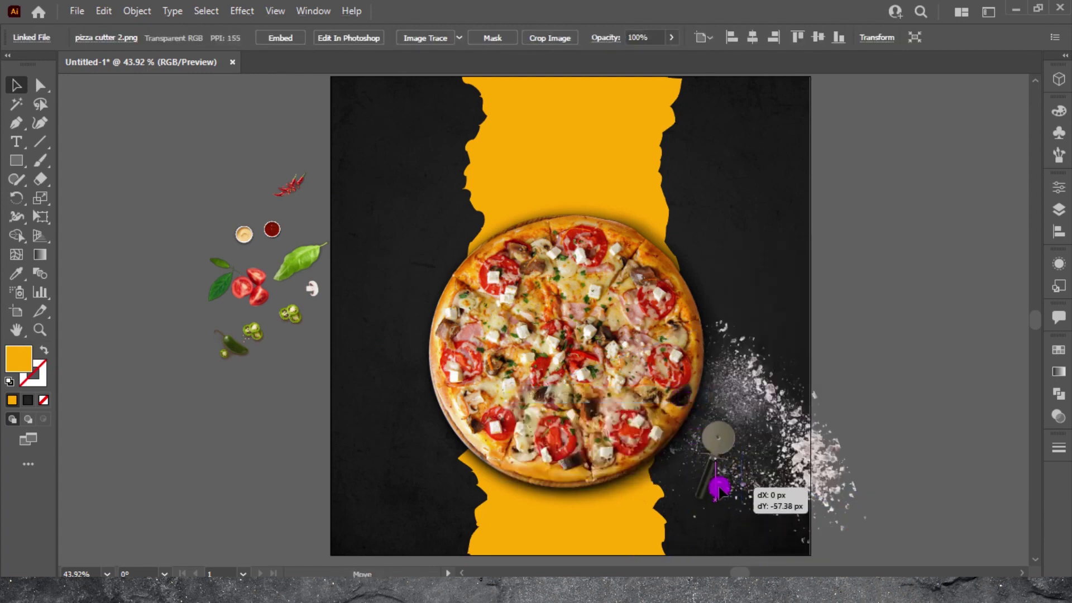
drag(738, 410, 761, 411)
drag(721, 434, 720, 429)
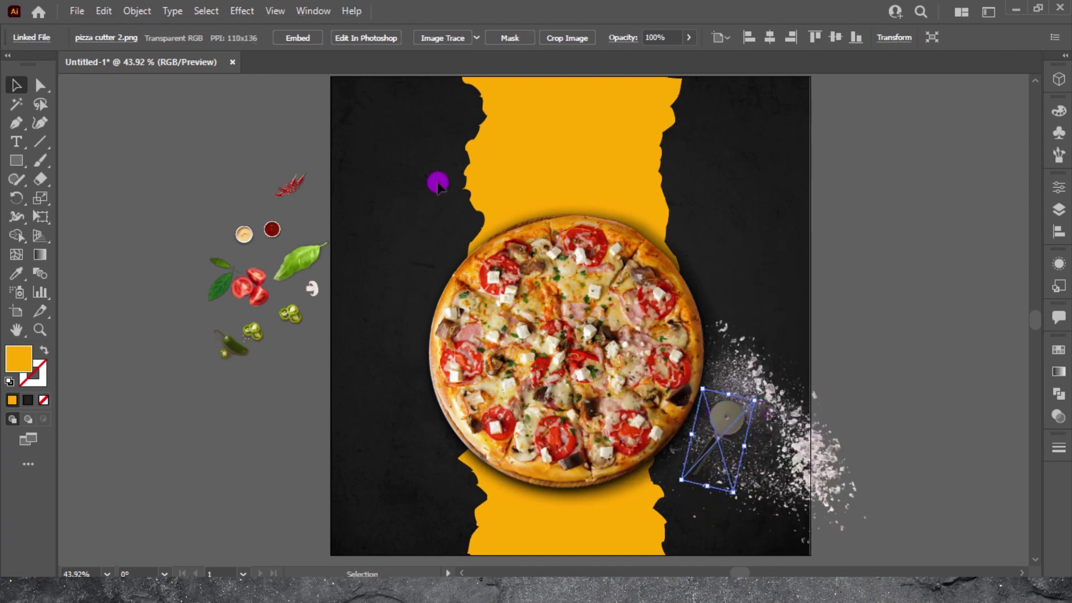
click(242, 11)
click(453, 187)
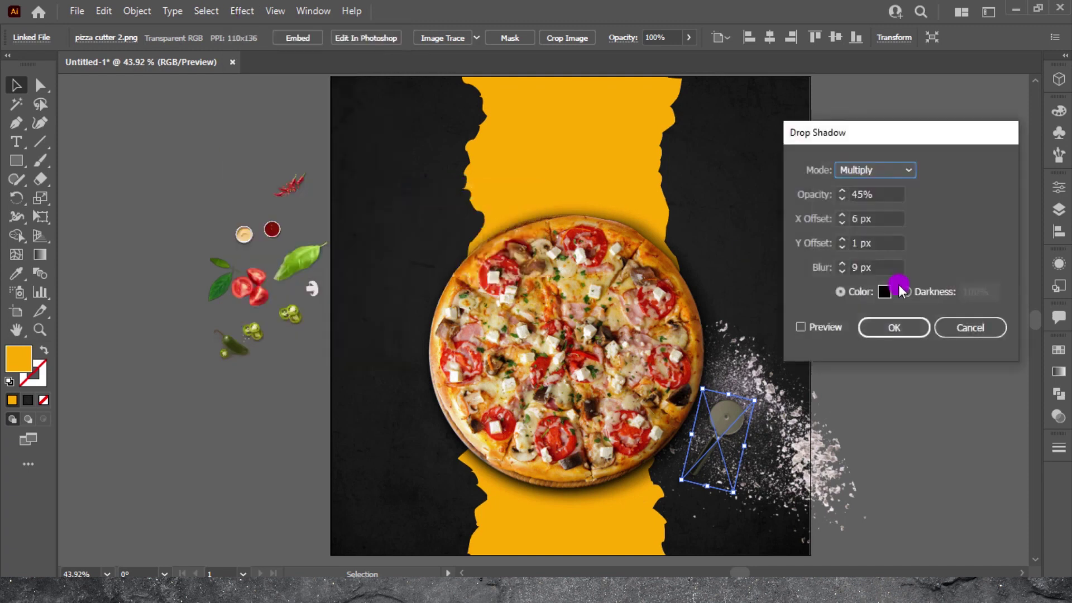
click(890, 328)
click(884, 404)
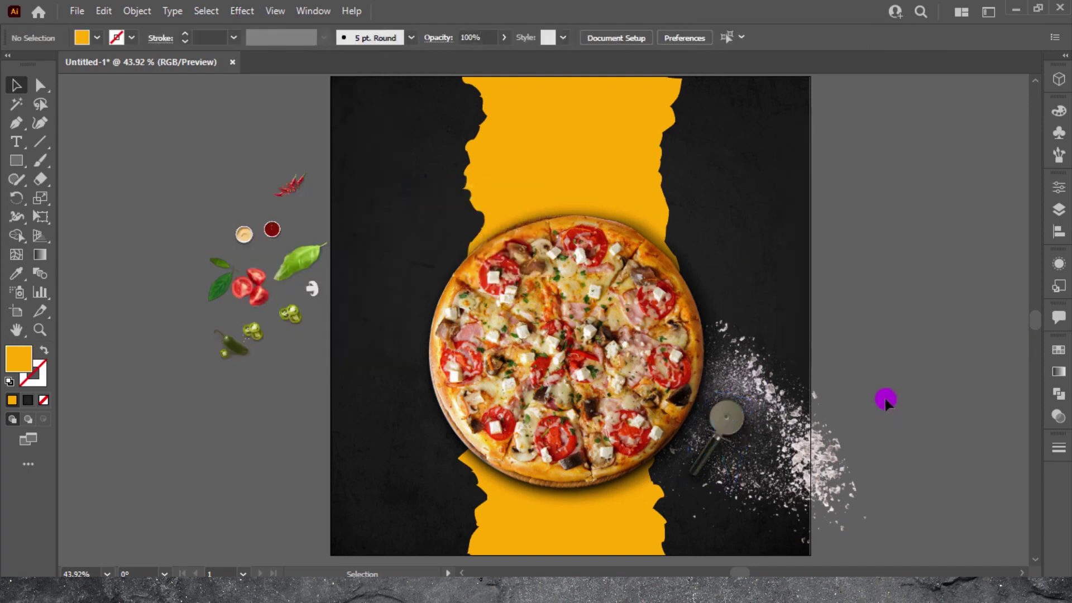
drag(737, 416, 731, 414)
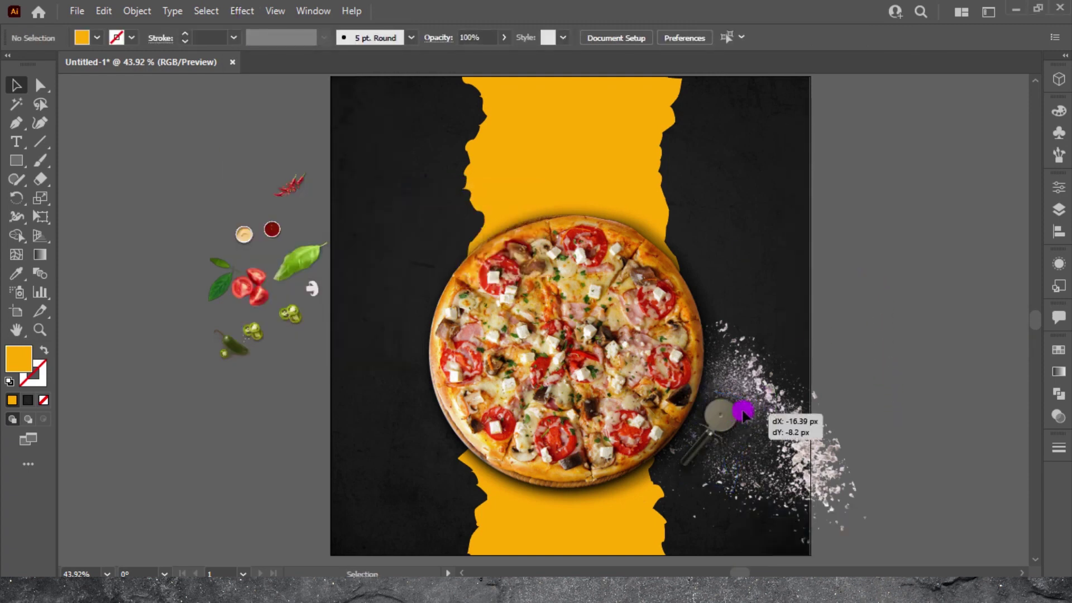
click(869, 371)
- Bring both sauce bowls in front of the poster
mouse_move(206, 204)
mouse_down()
mouse_move(279, 232)
mouse_move(402, 385)
mouse_up()
right_click(279, 230)
click(444, 346)
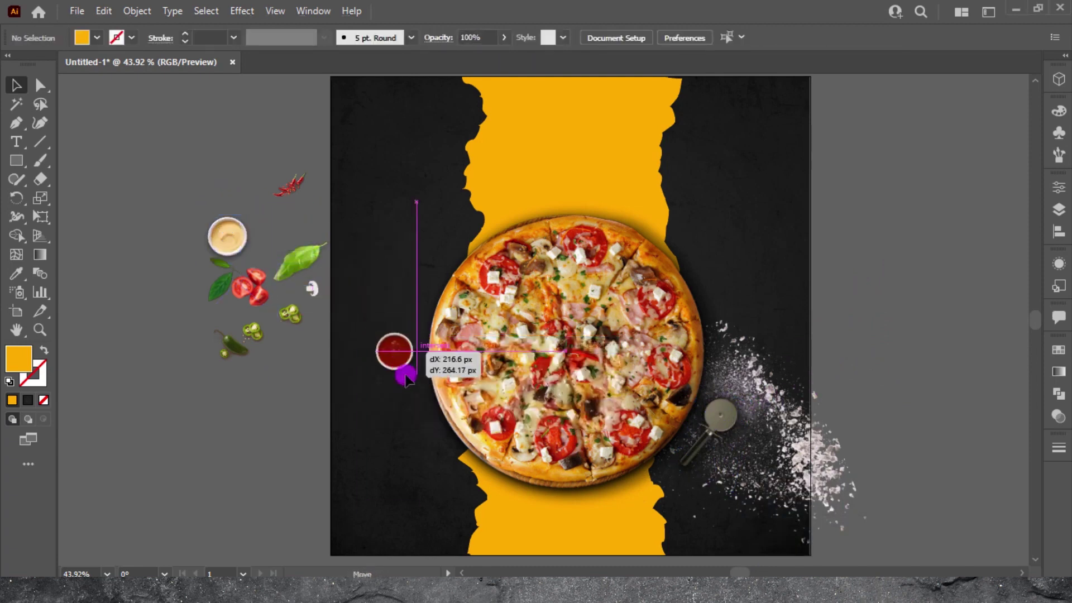
- Place the white sauce below the red sauce, with the tomatoes and leaves beneath it
drag(236, 248, 432, 439)
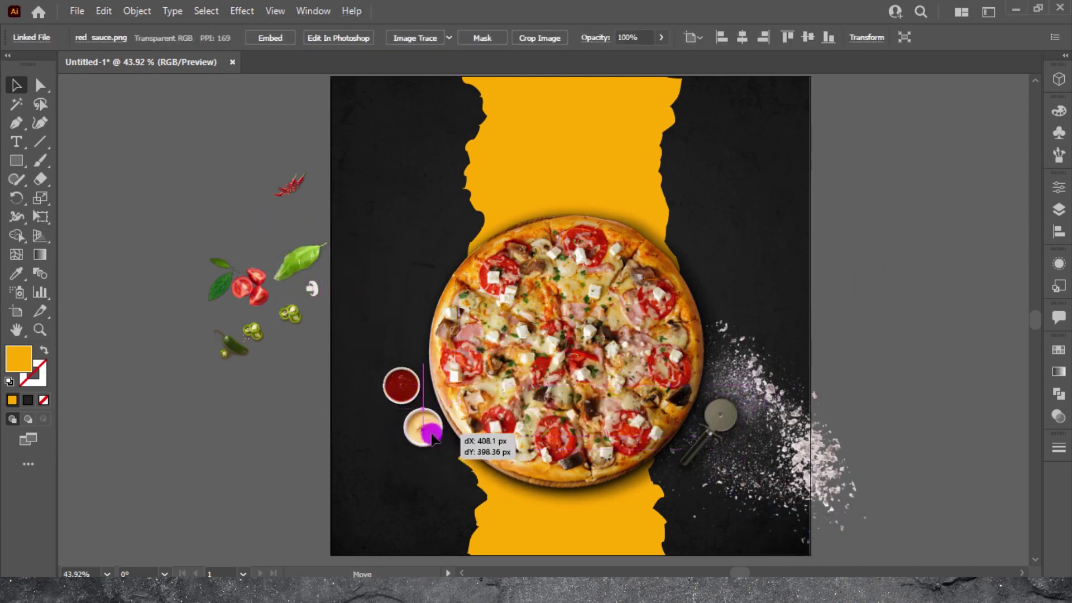
click(323, 325)
mouse_move(244, 286)
mouse_down()
mouse_move(625, 484)
mouse_move(682, 535)
mouse_up()
drag(642, 491, 479, 478)
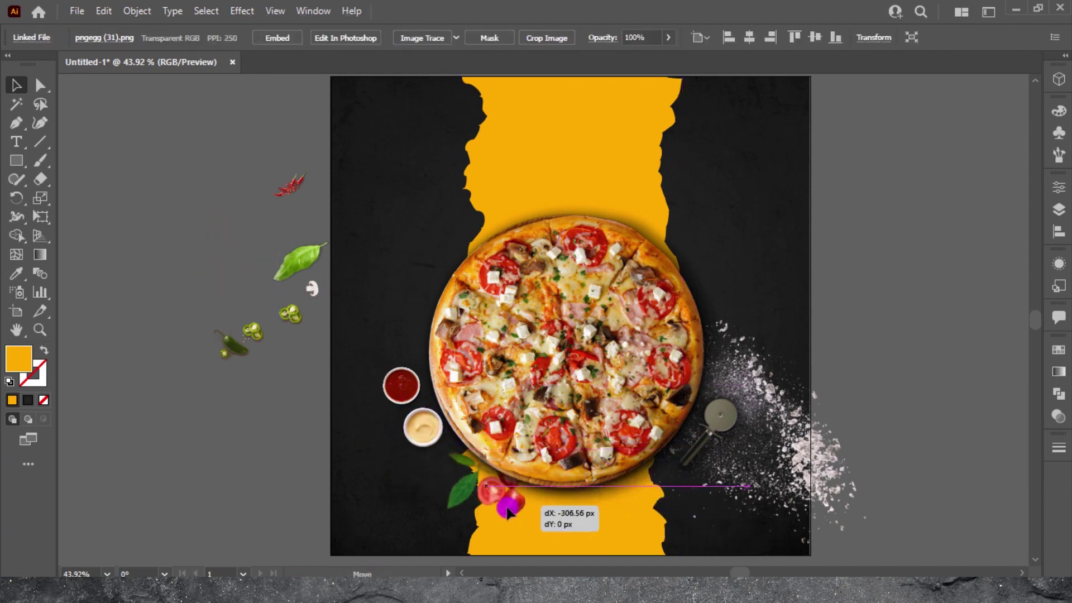
- Place the jalapeño near the pizza, and the basil leaf and mushroom at its upper right
click(234, 343)
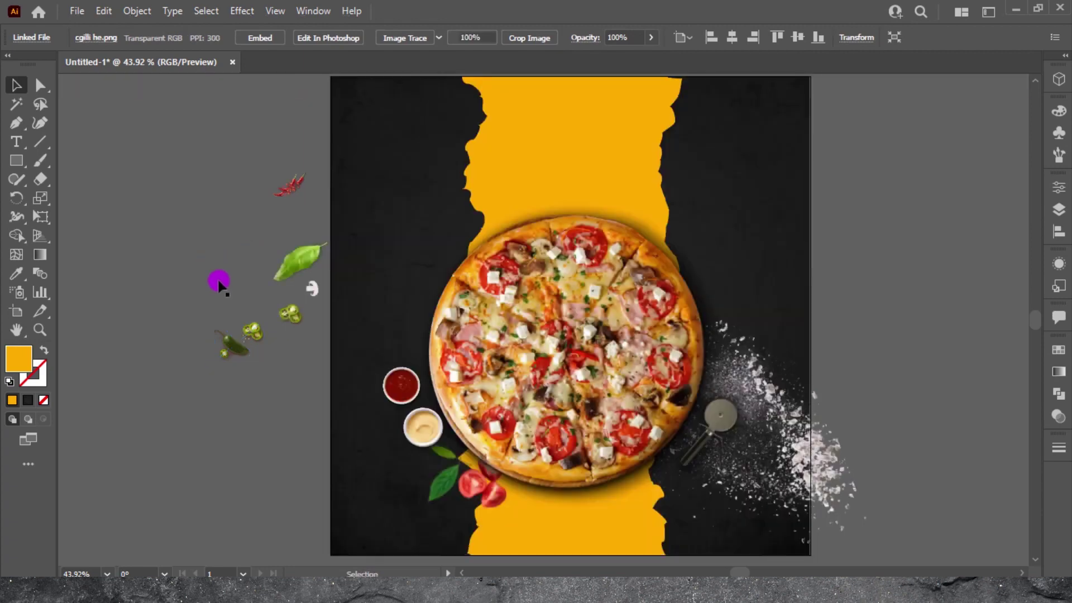
mouse_move(234, 346)
mouse_down()
mouse_move(642, 227)
mouse_move(478, 211)
mouse_up()
mouse_move(283, 249)
mouse_down()
mouse_move(620, 215)
mouse_move(694, 263)
mouse_up()
click(860, 255)
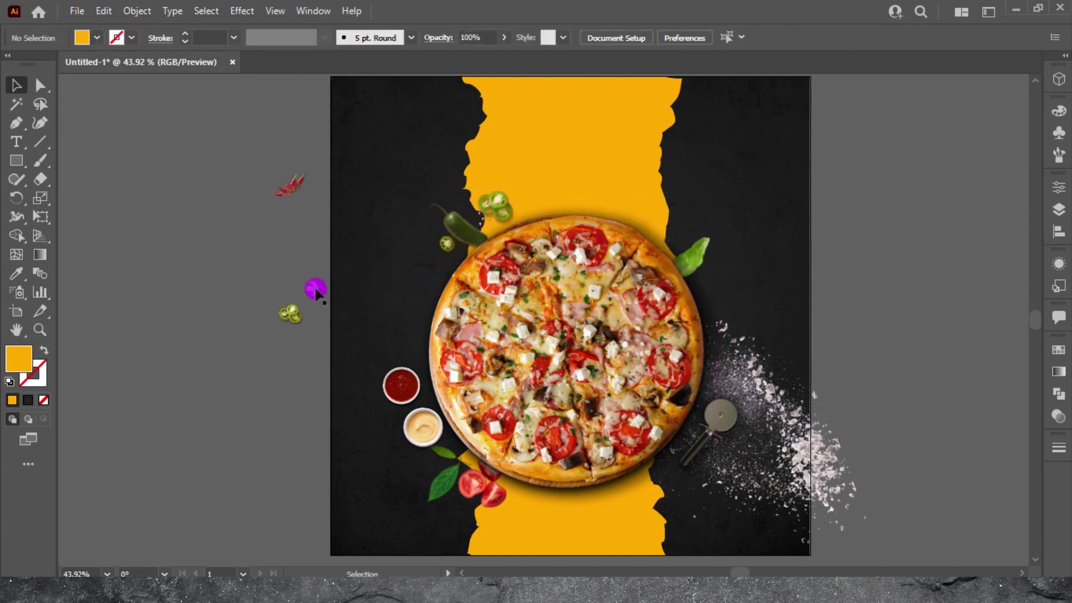
mouse_move(316, 289)
mouse_down()
mouse_move(708, 292)
mouse_move(702, 286)
mouse_up()
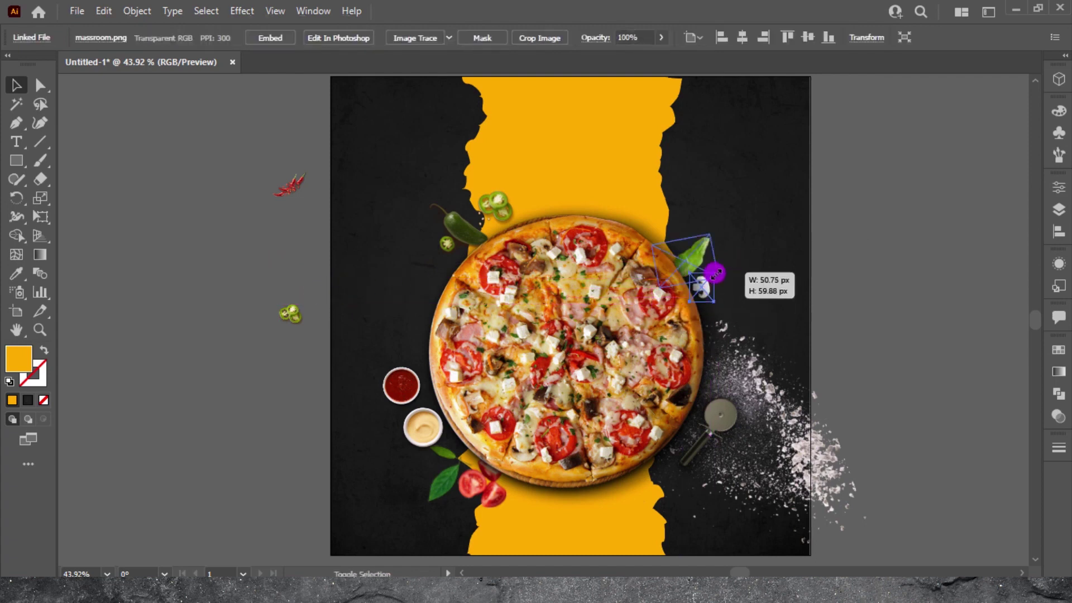
click(782, 255)
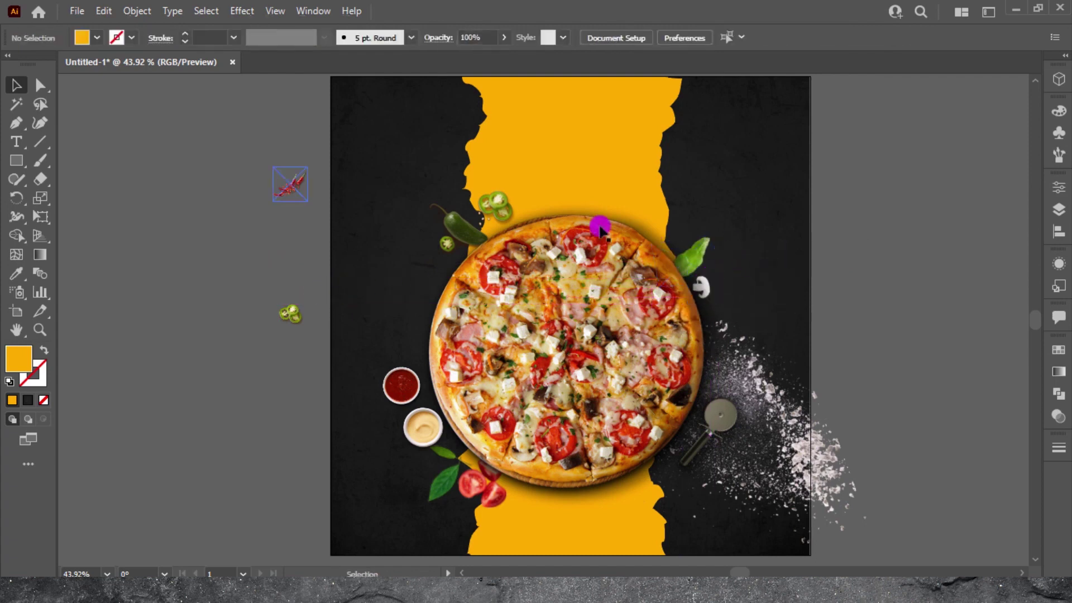
- Spread the red chilli and jalapeño slices around the pizza and shift the chilli group
mouse_move(298, 184)
mouse_down()
mouse_move(656, 494)
mouse_move(694, 508)
mouse_move(659, 504)
mouse_up()
mouse_move(291, 315)
mouse_down()
mouse_move(414, 344)
mouse_move(637, 218)
mouse_up()
drag(658, 228, 661, 237)
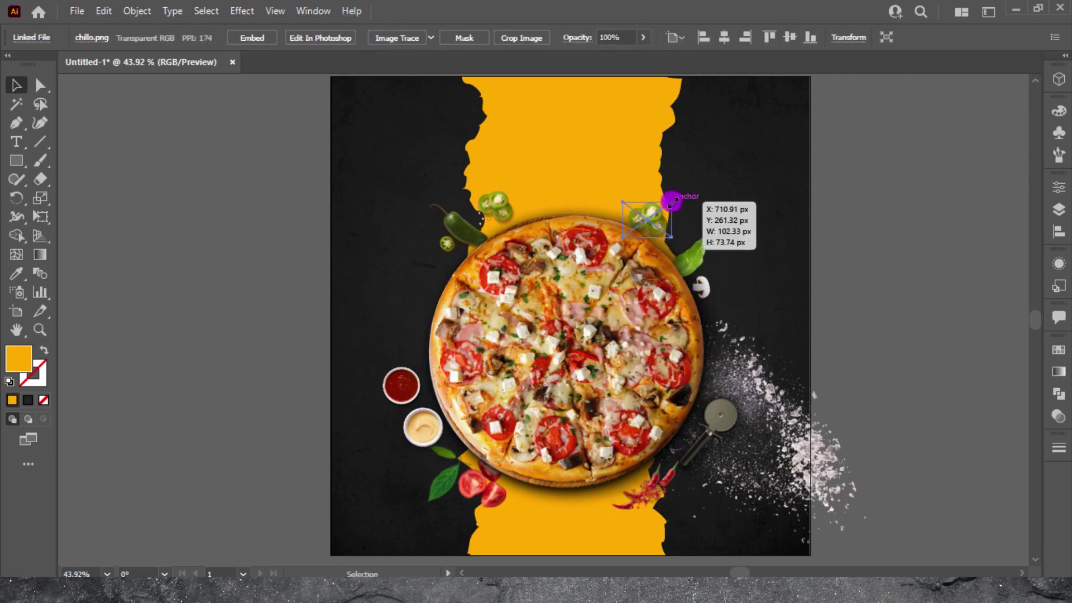
mouse_move(672, 201)
mouse_down()
mouse_move(660, 223)
mouse_move(688, 204)
mouse_up()
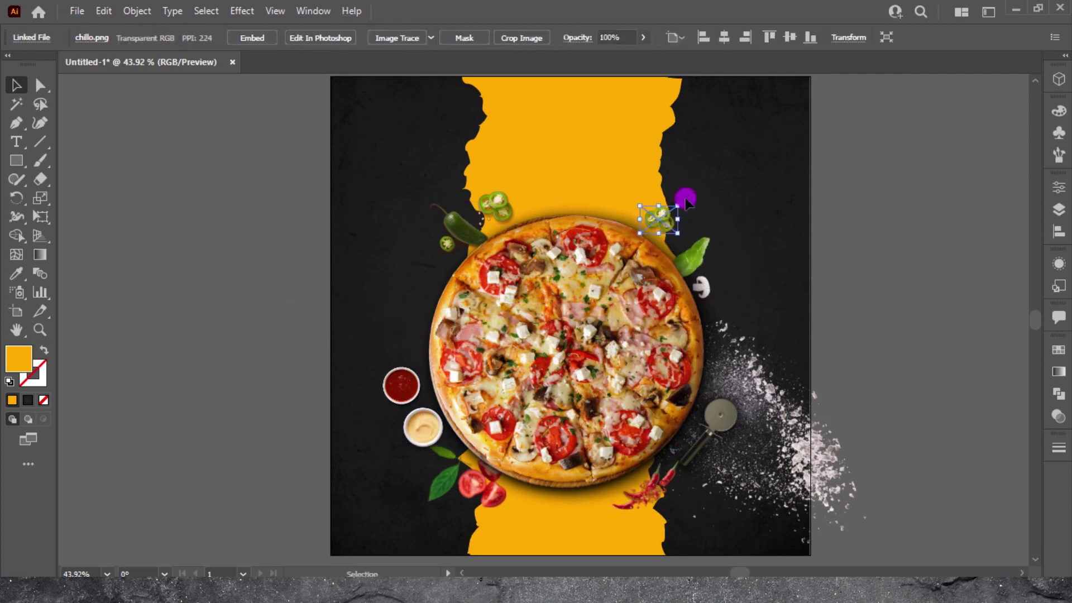
mouse_move(480, 246)
mouse_down()
mouse_move(464, 266)
mouse_move(471, 246)
mouse_up()
- Move both sauce cups up and left, then nudge the red sauce cup right
mouse_move(308, 289)
mouse_down()
mouse_move(430, 441)
mouse_move(409, 406)
mouse_up()
click(389, 312)
click(418, 422)
drag(400, 366, 411, 363)
- Place the mushroom piece beside the pizza's left edge and rotate it
mouse_move(521, 330)
mouse_down()
mouse_move(420, 331)
mouse_move(389, 305)
mouse_move(368, 328)
mouse_move(413, 332)
mouse_up()
click(384, 318)
scroll(413, 332, up, 5)
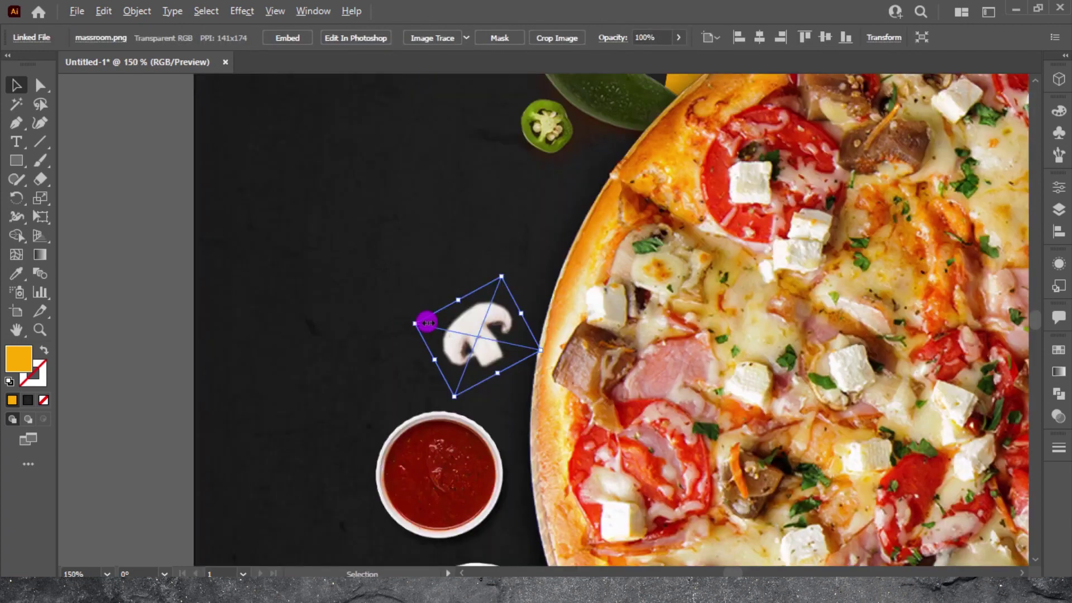
drag(507, 268, 383, 306)
click(384, 307)
scroll(385, 310, down, 5)
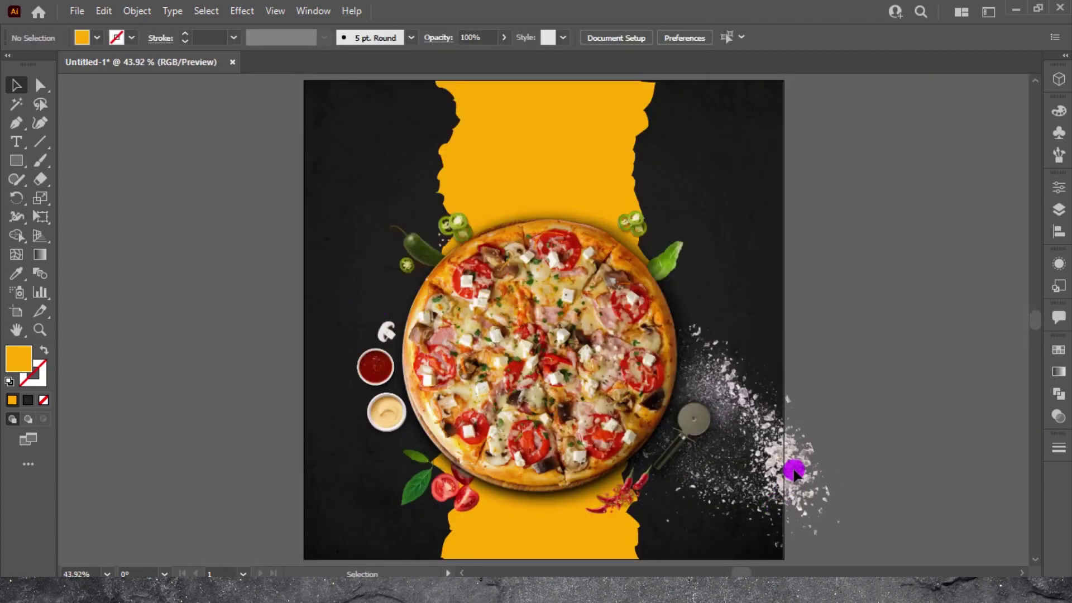
- Put the enlarged red chilli at the pizza's top-right edge and the pepper slices at its bottom right
drag(621, 509, 720, 301)
drag(761, 240, 769, 249)
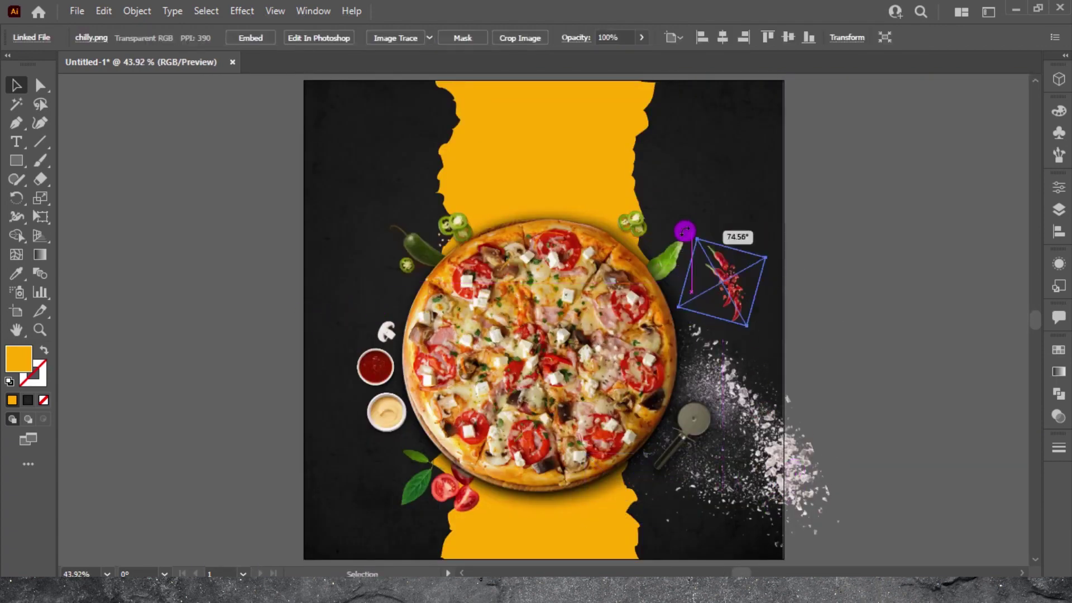
drag(646, 237, 633, 500)
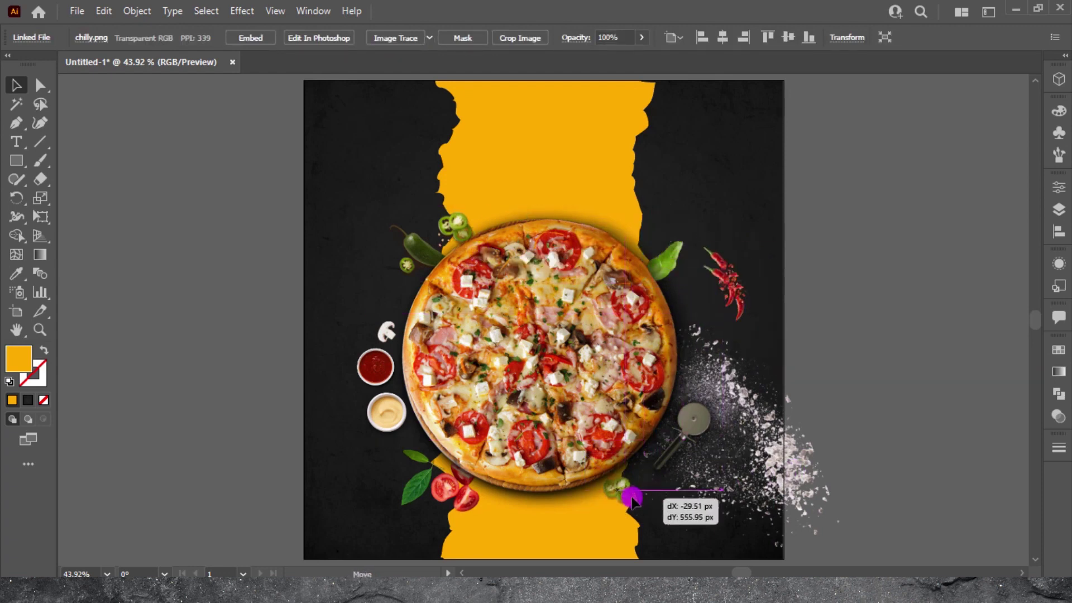
drag(645, 494, 645, 494)
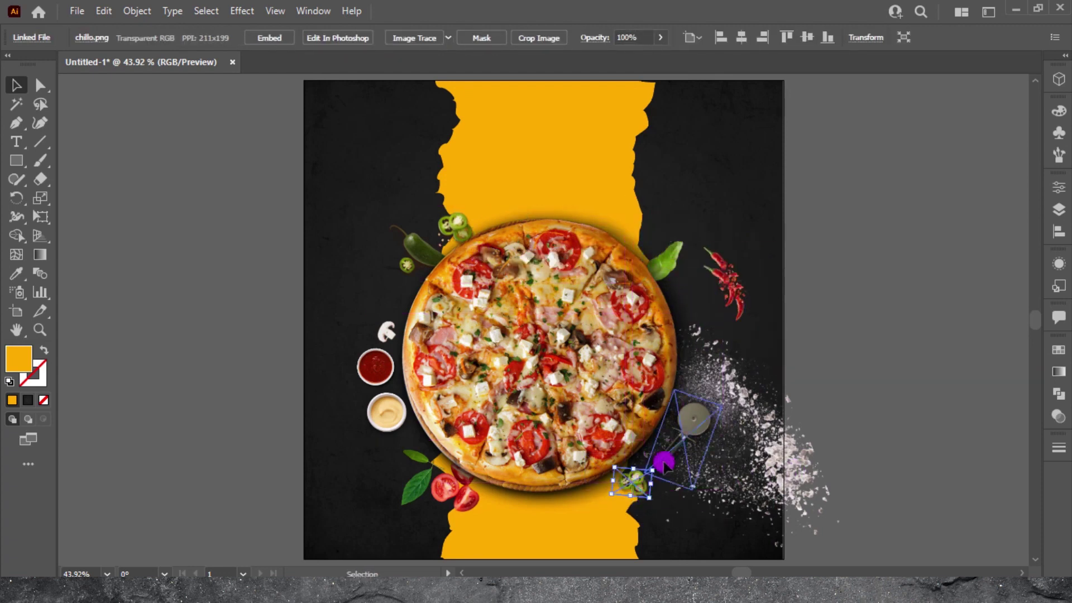
mouse_move(726, 279)
mouse_down()
mouse_move(660, 269)
mouse_move(698, 298)
mouse_move(770, 176)
mouse_up()
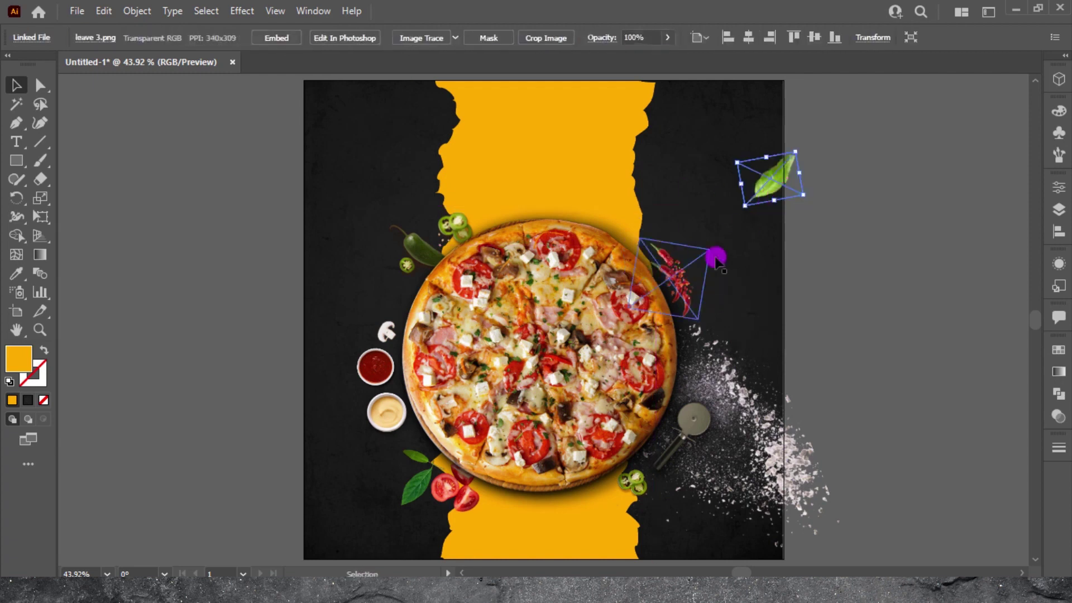
click(678, 288)
drag(711, 246, 720, 237)
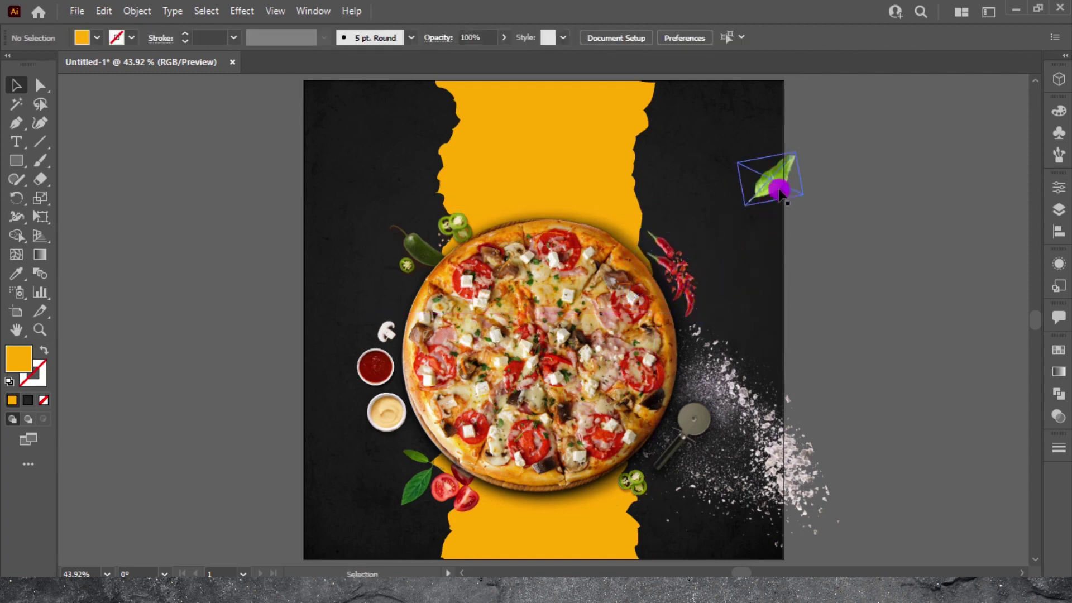
- Move the basil leaf to the pizza's right edge, bring it to front and rotate it slightly
mouse_move(769, 177)
mouse_down()
mouse_move(642, 237)
mouse_move(684, 347)
mouse_up()
right_click(684, 346)
click(863, 249)
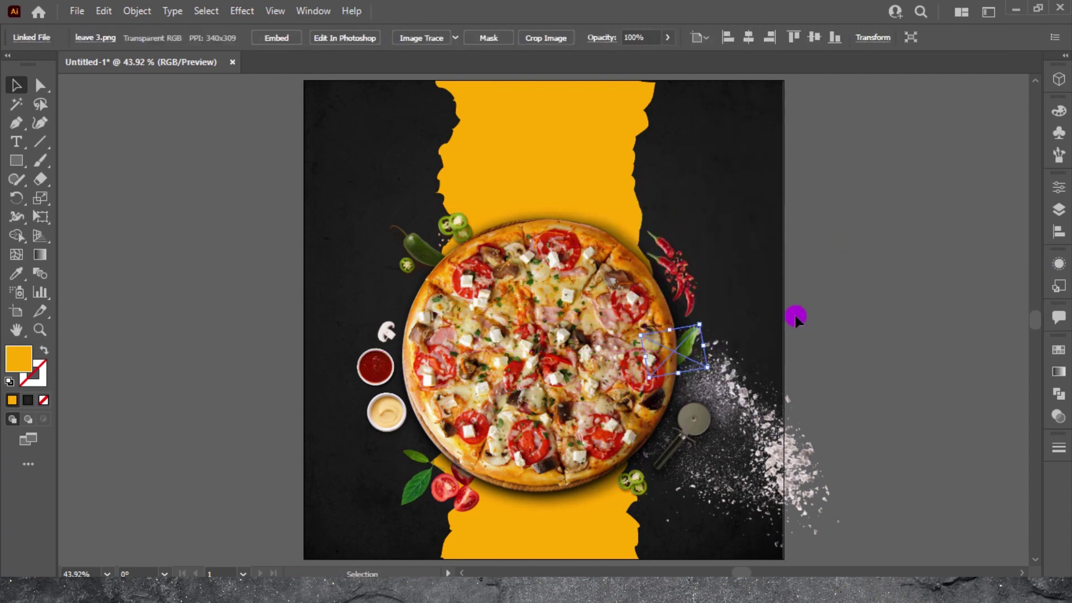
click(796, 317)
drag(676, 357, 692, 337)
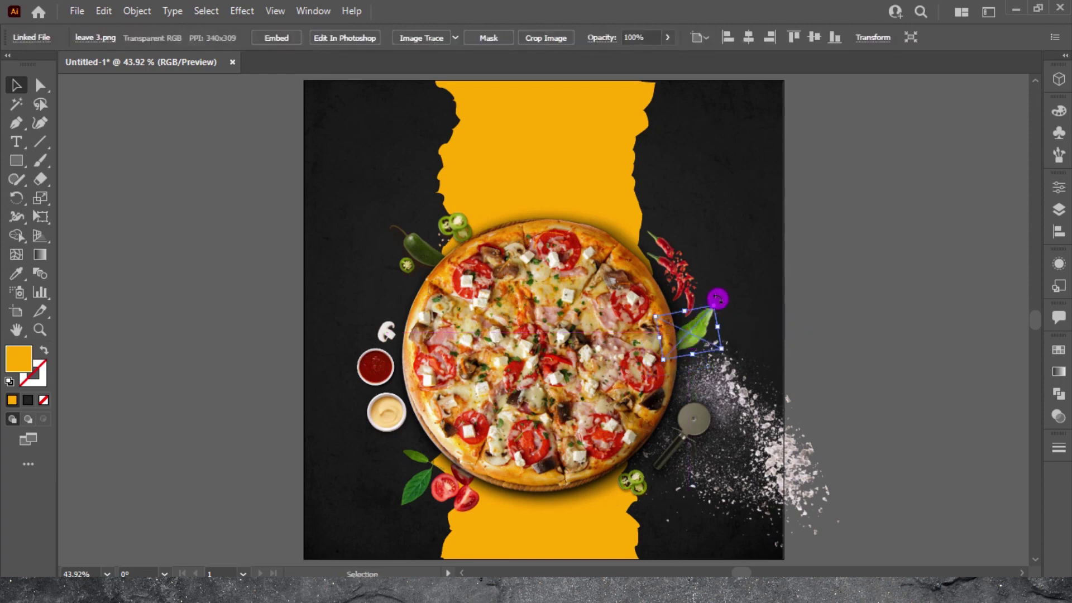
drag(717, 299, 725, 304)
click(807, 324)
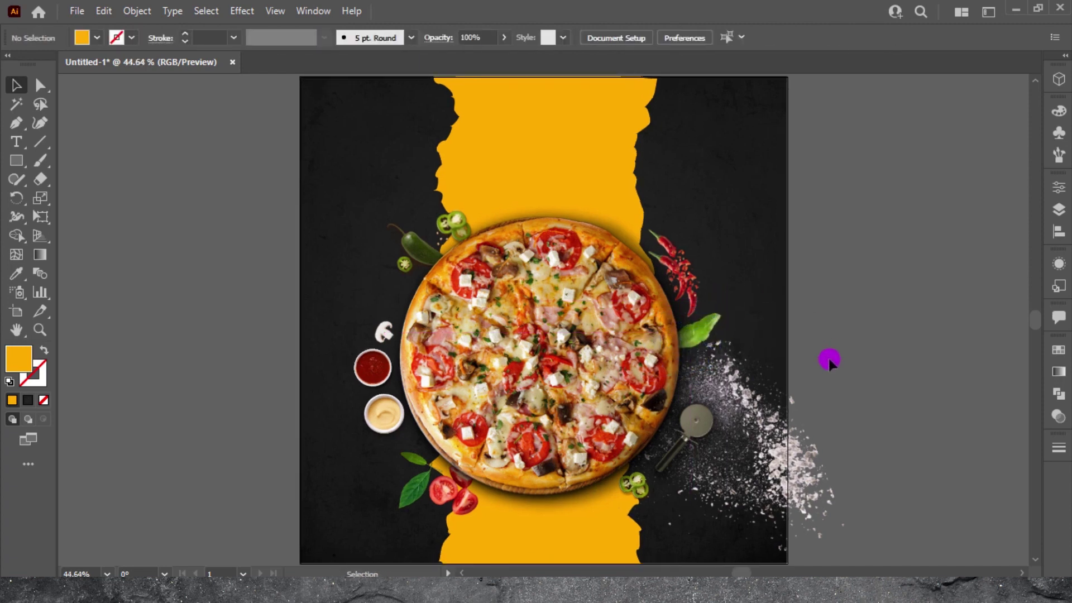
- Nudge the red chilli upward and bring the pizza cutter forward in the stacking order
scroll(829, 360, up, 1)
drag(698, 296, 697, 292)
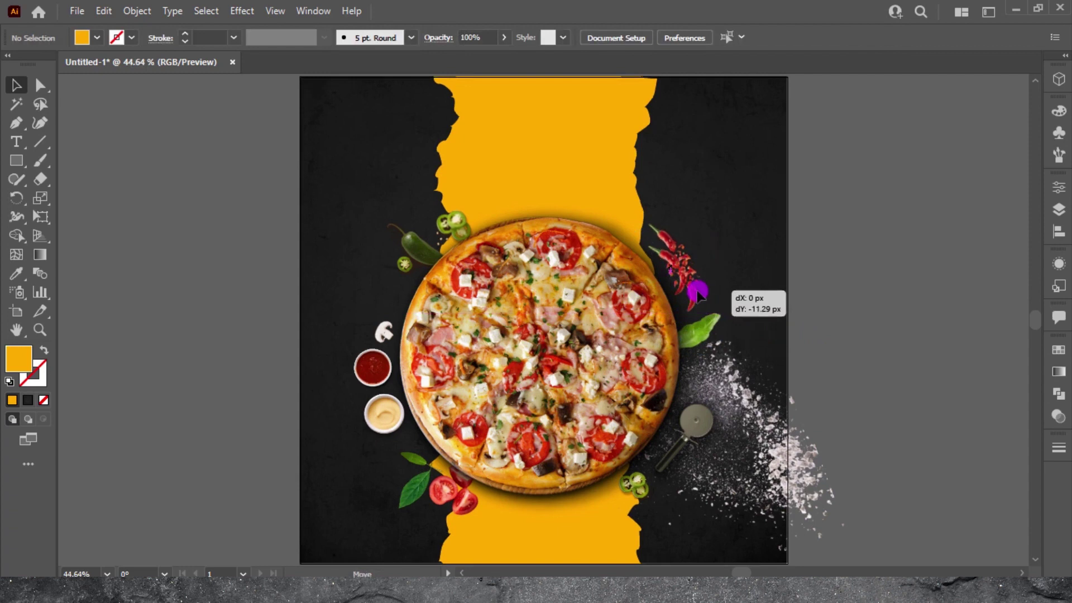
click(813, 232)
click(706, 430)
right_click(696, 433)
click(903, 366)
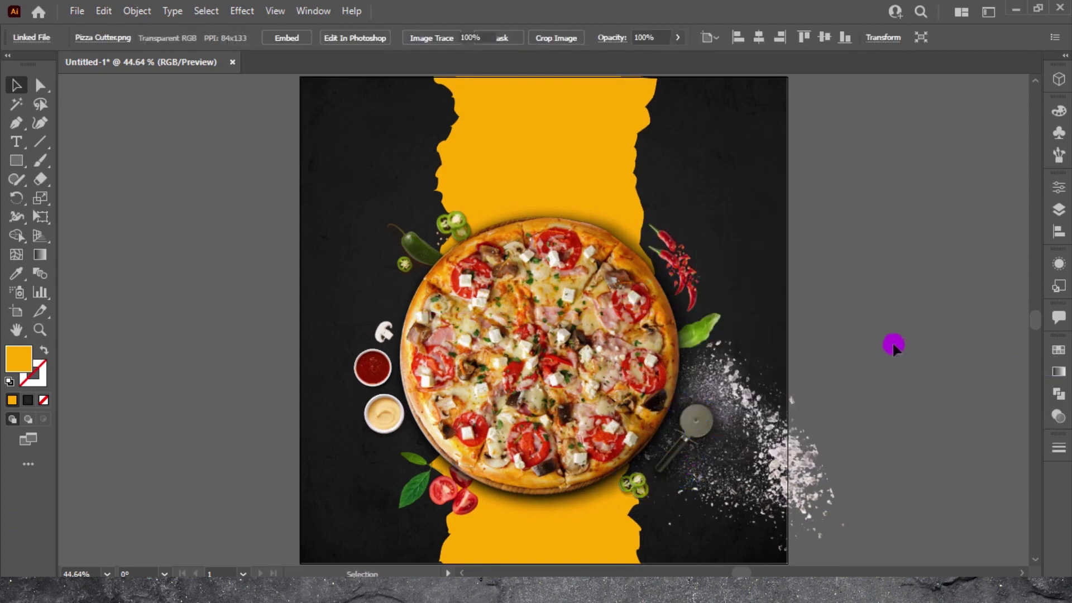
click(890, 342)
- Move the jalapeño slices to the pizza's top edge and fine-tune their position
drag(625, 495, 605, 223)
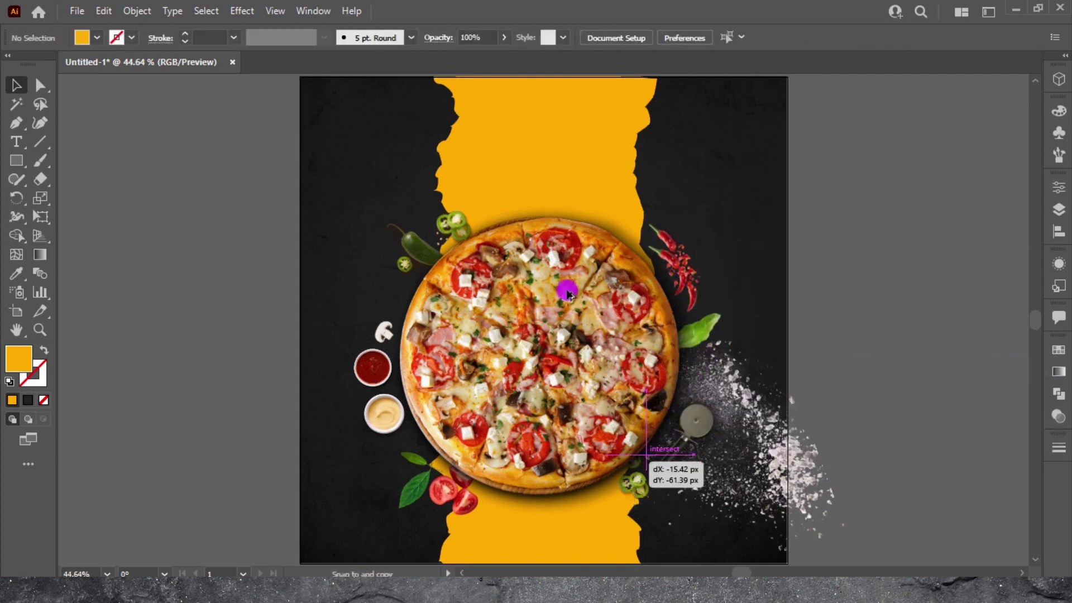
click(708, 192)
drag(627, 220, 633, 224)
click(833, 338)
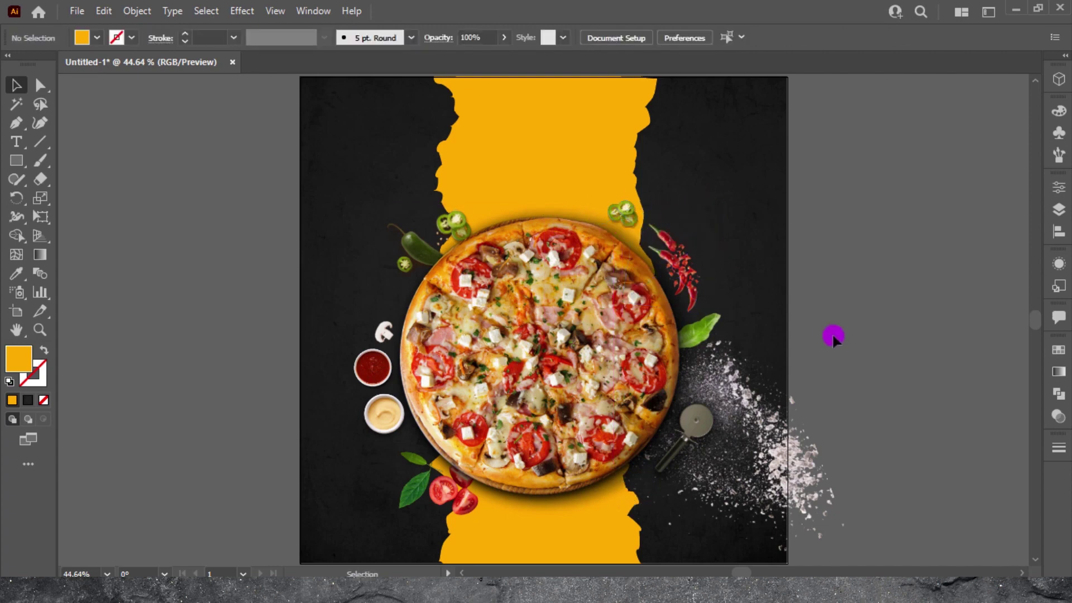
click(634, 254)
click(895, 223)
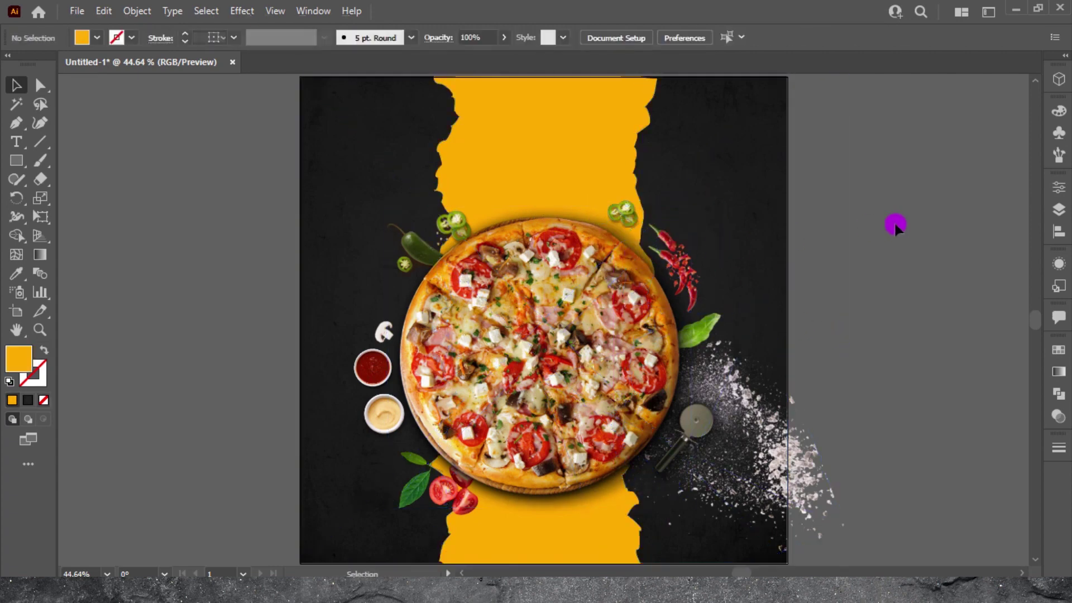
- Create a 1000 × 1000 px rectangle centred on the artboard
click(177, 226)
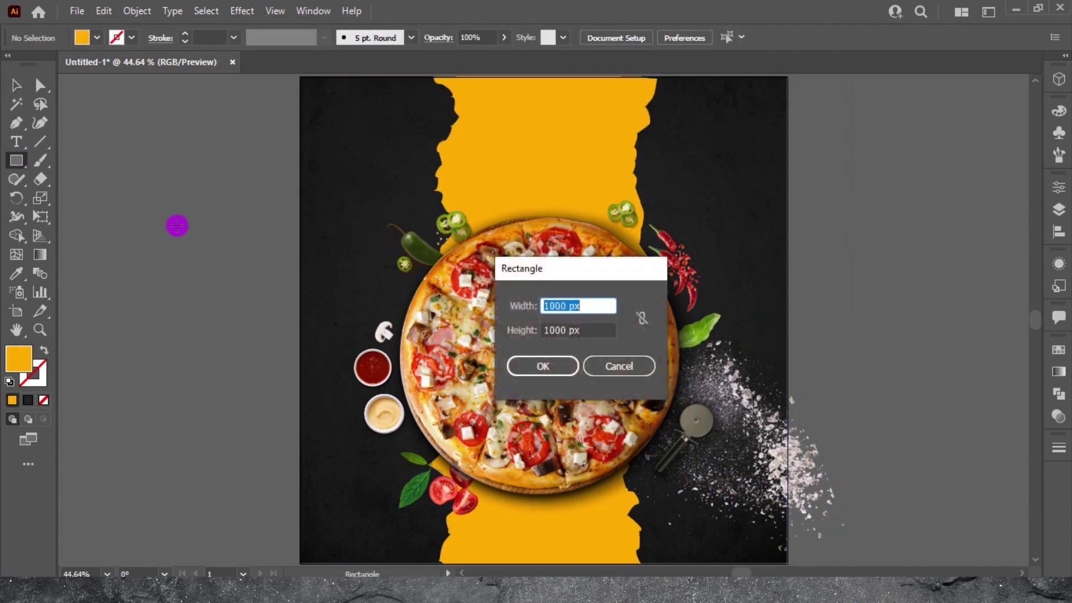
key(Return)
click(8, 85)
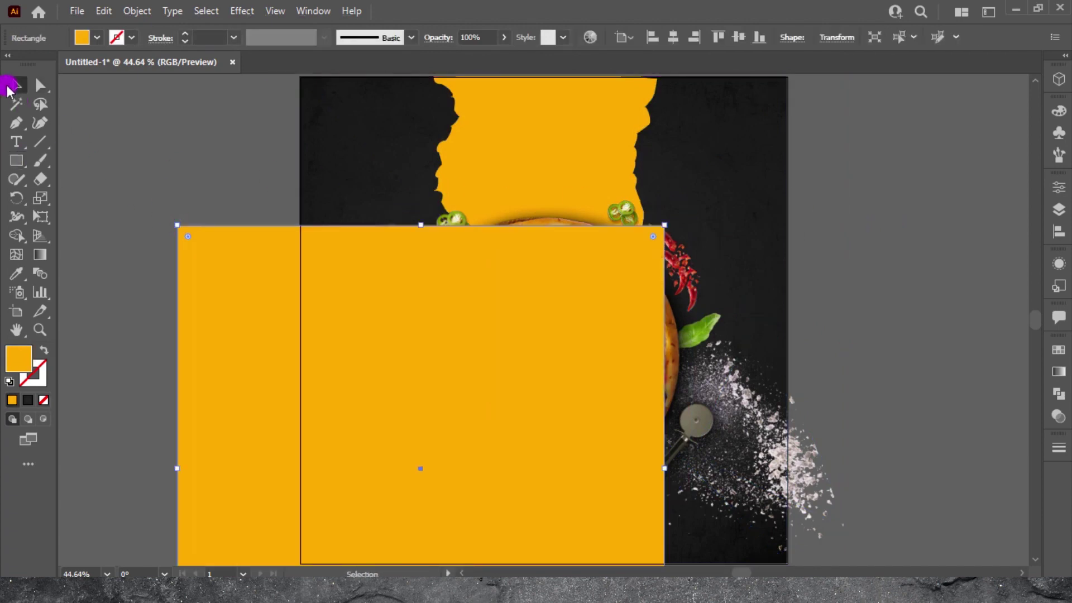
click(673, 36)
click(738, 37)
- Select all artwork and make a clipping mask from the rectangle
key(ctrl+a)
right_click(723, 444)
click(852, 319)
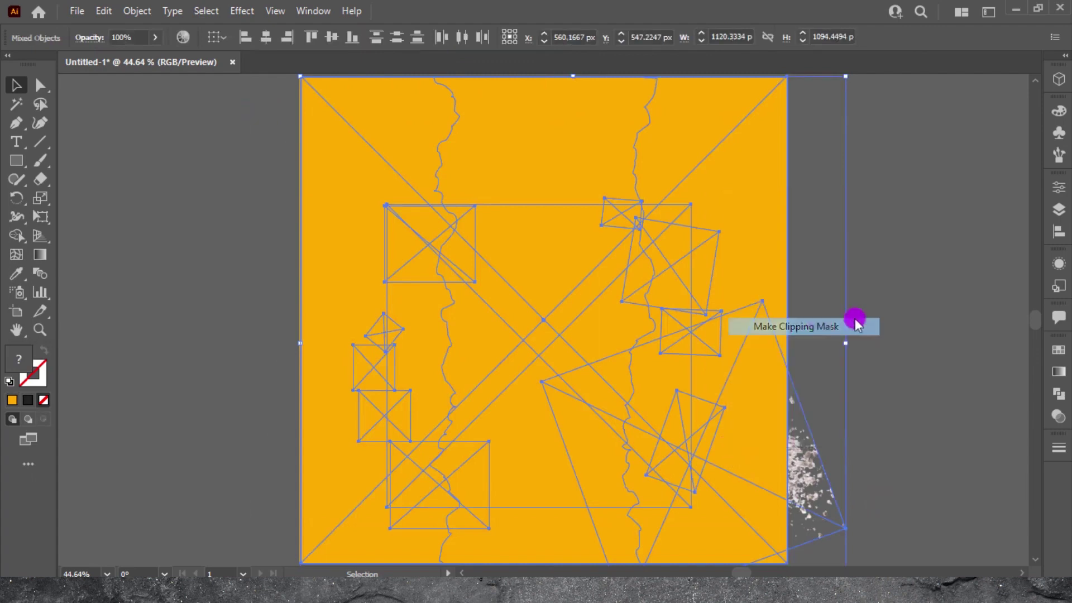
click(919, 311)
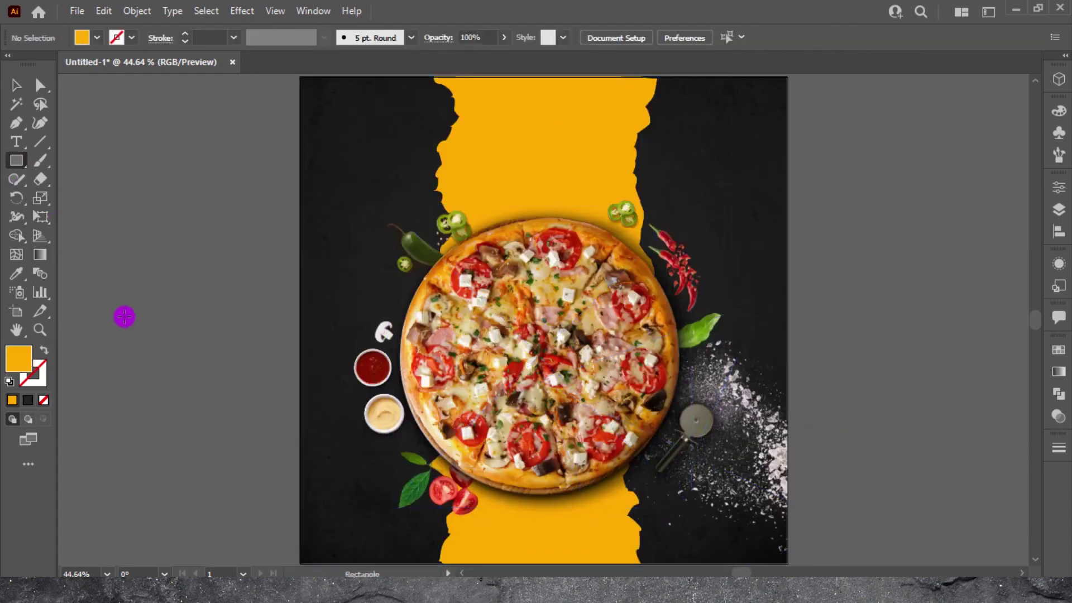
- Draw a rectangle beside the artboard with a vertical black linear gradient fill
drag(123, 316, 224, 344)
click(17, 85)
click(92, 39)
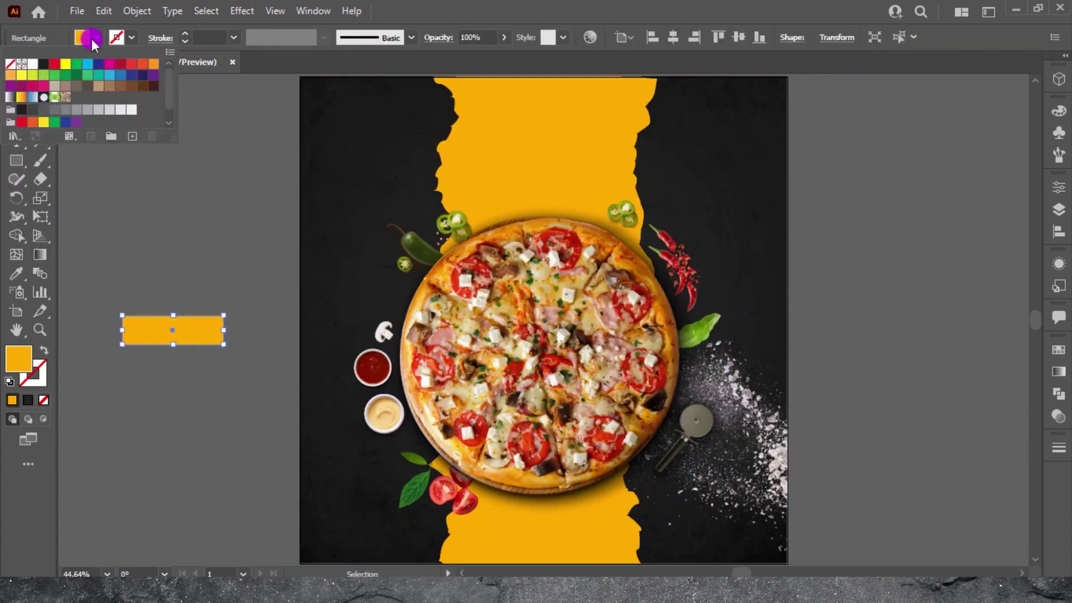
click(21, 94)
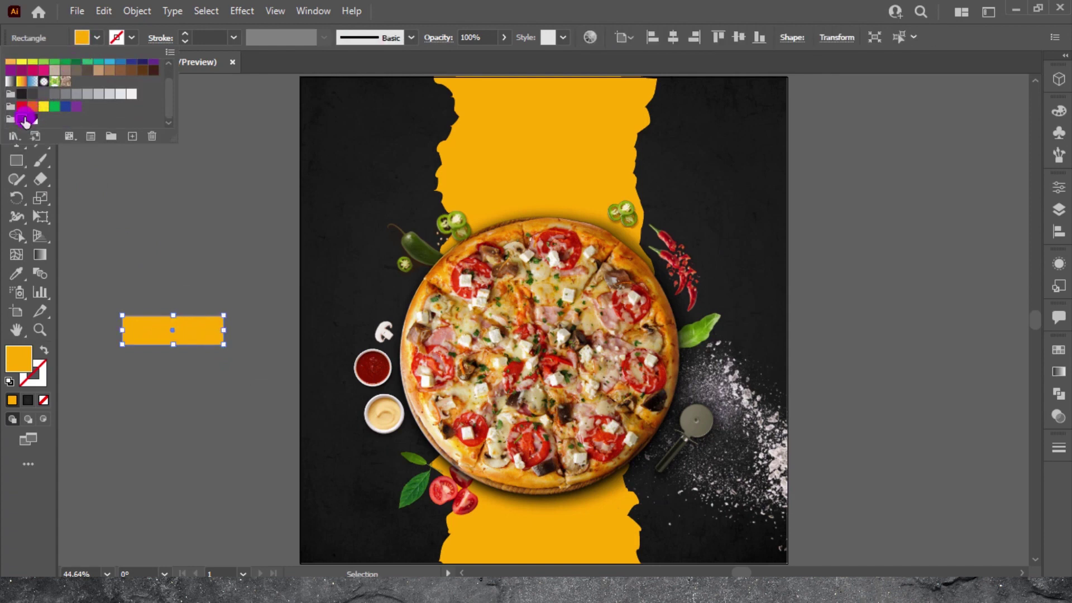
click(1057, 373)
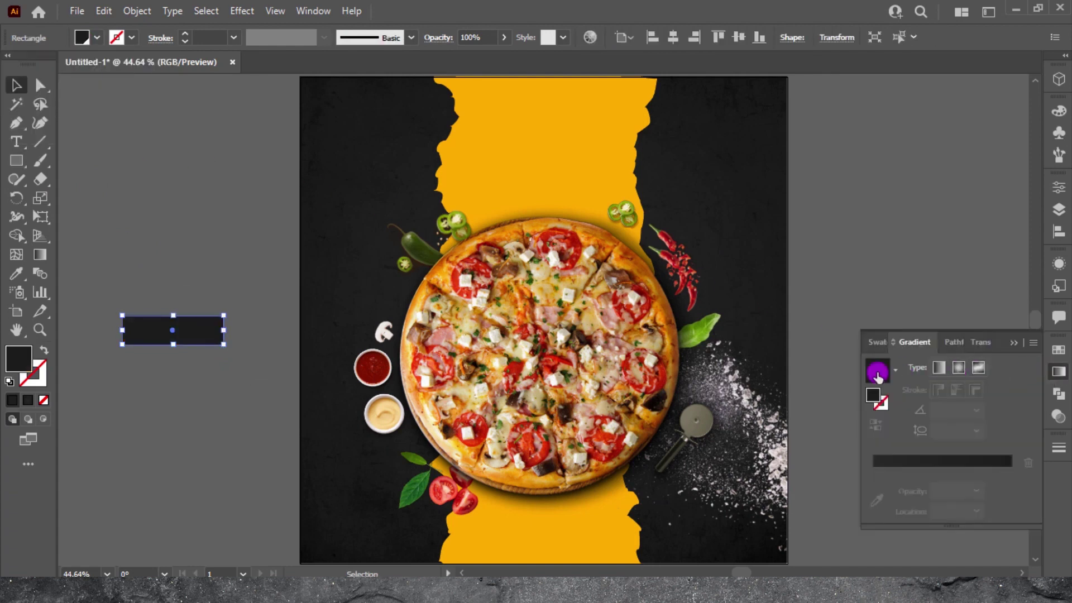
click(950, 369)
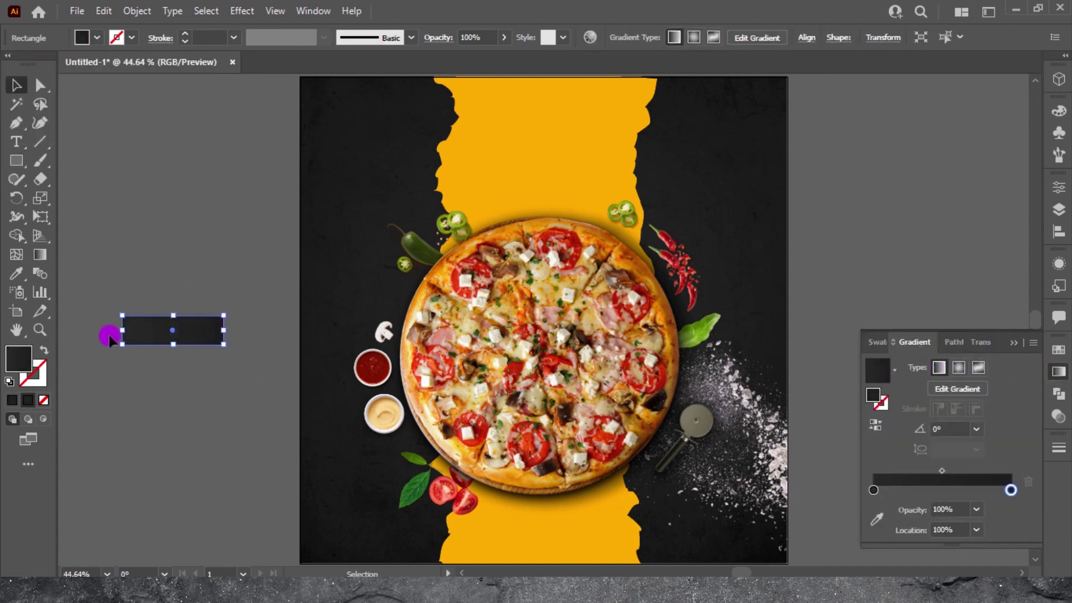
scroll(108, 332, up, 3)
click(334, 365)
key(g)
drag(379, 370, 379, 321)
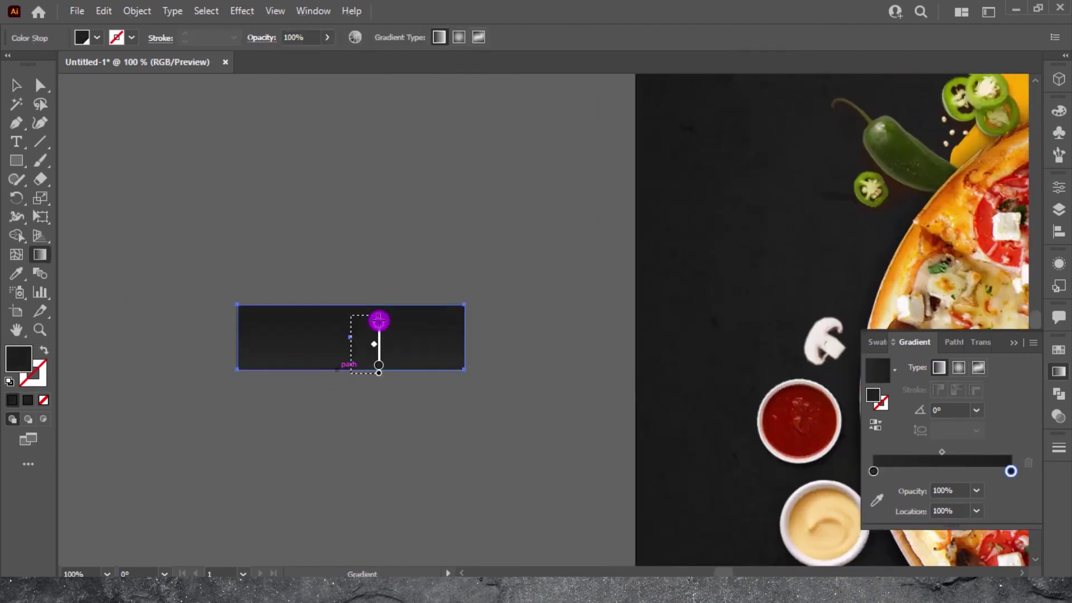
- Round the rectangle's corners into a pill and add a 10 px offset outline
click(18, 87)
click(40, 85)
drag(239, 306, 281, 341)
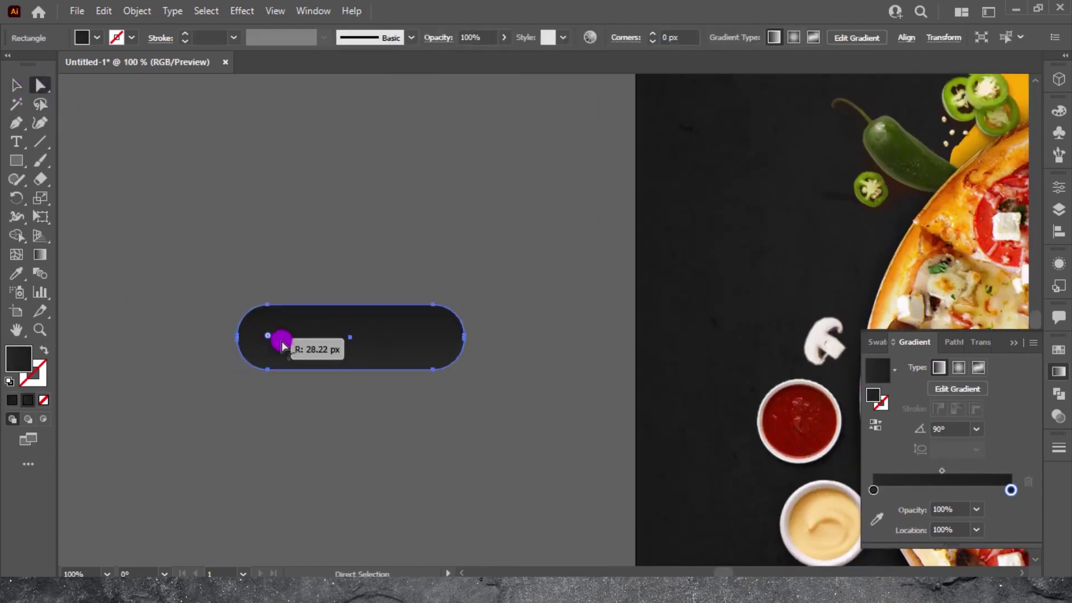
click(15, 85)
click(311, 358)
click(136, 10)
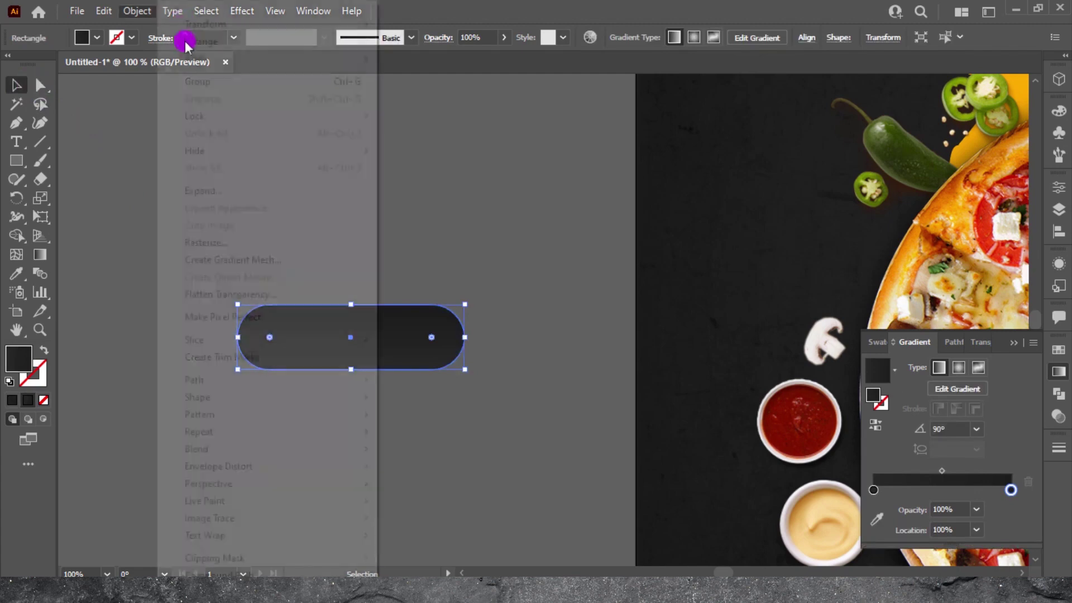
mouse_move(194, 379)
click(424, 433)
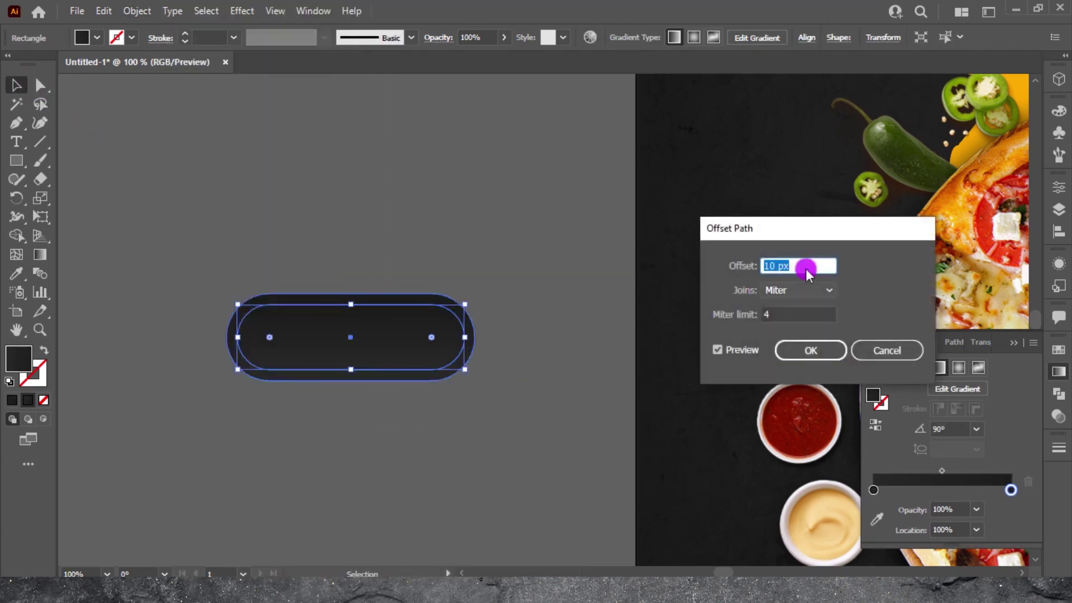
click(810, 350)
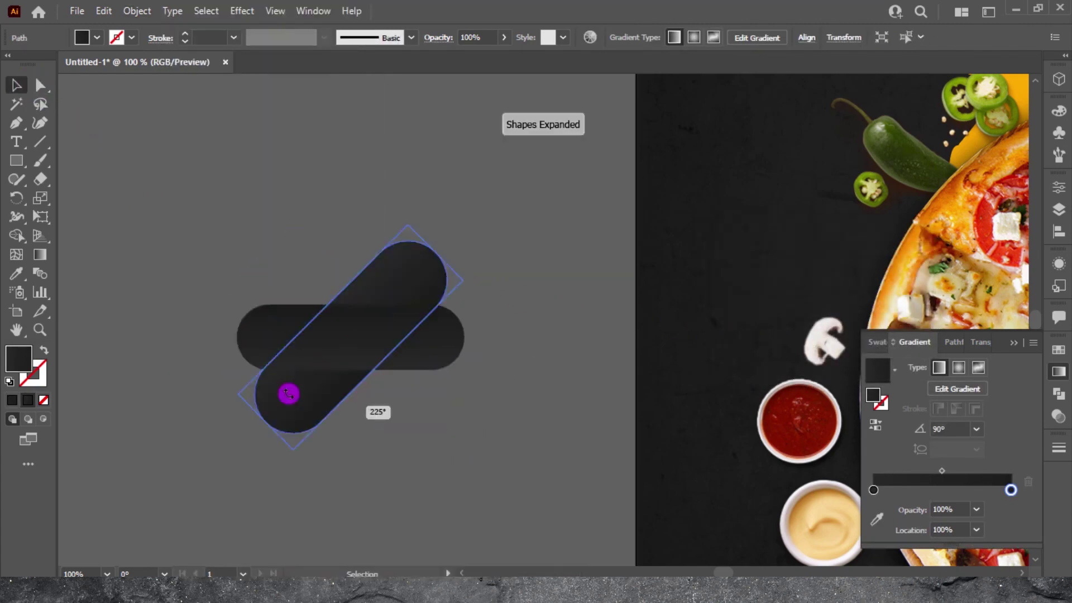
- Group the two pill shapes and move the button to the poster's bottom
drag(241, 260, 345, 353)
key(ctrl+g)
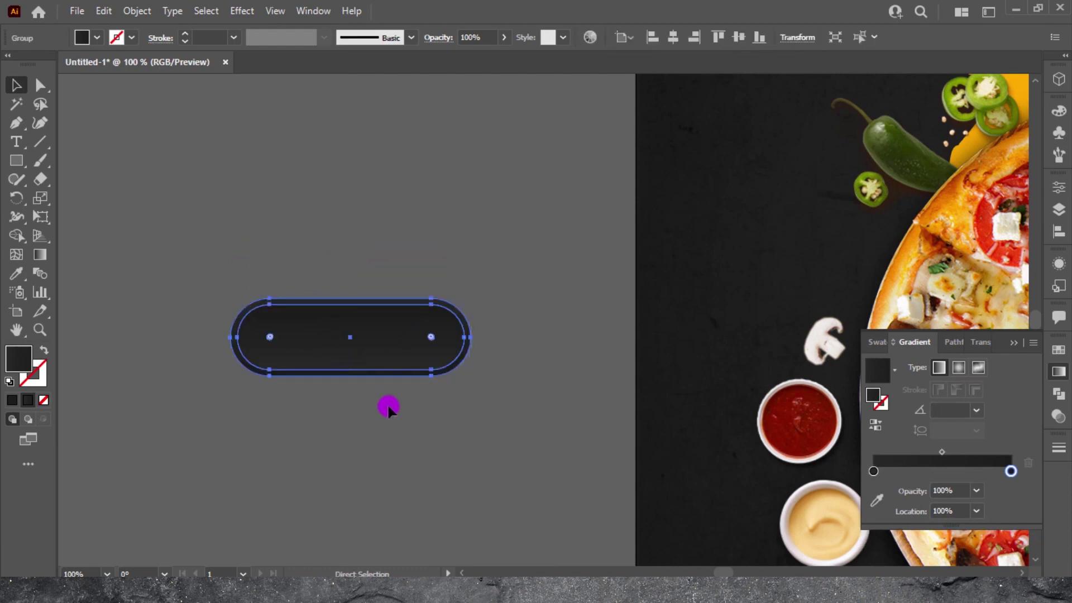
key(ctrl+0)
drag(194, 326, 564, 537)
click(1014, 342)
click(979, 334)
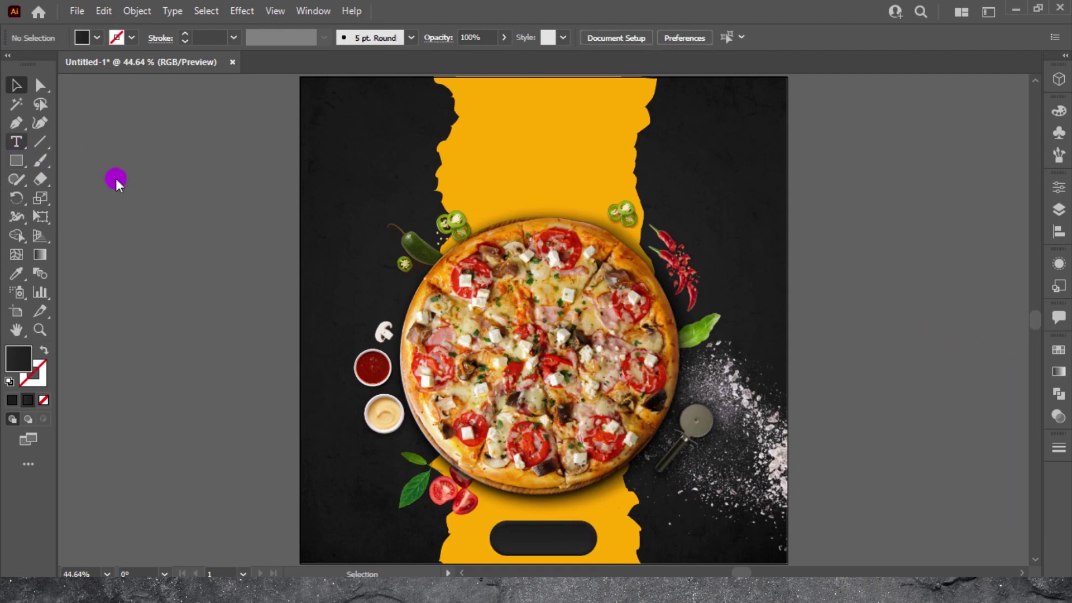
- Add an enlarged 'Hot' text object set in the Reey Regular font
key(t)
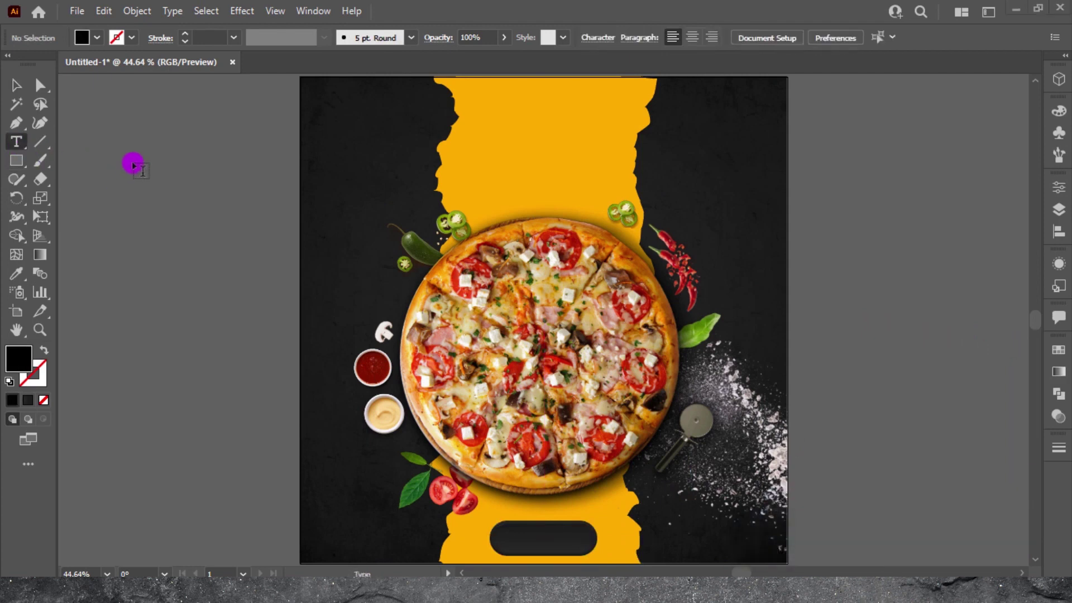
click(130, 164)
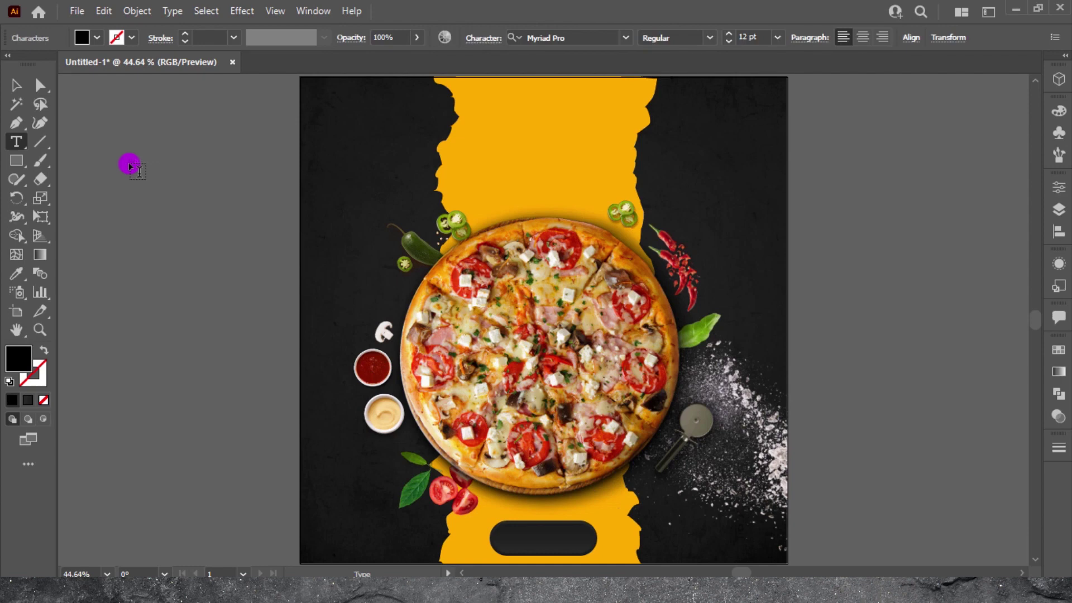
click(16, 85)
drag(161, 196, 186, 193)
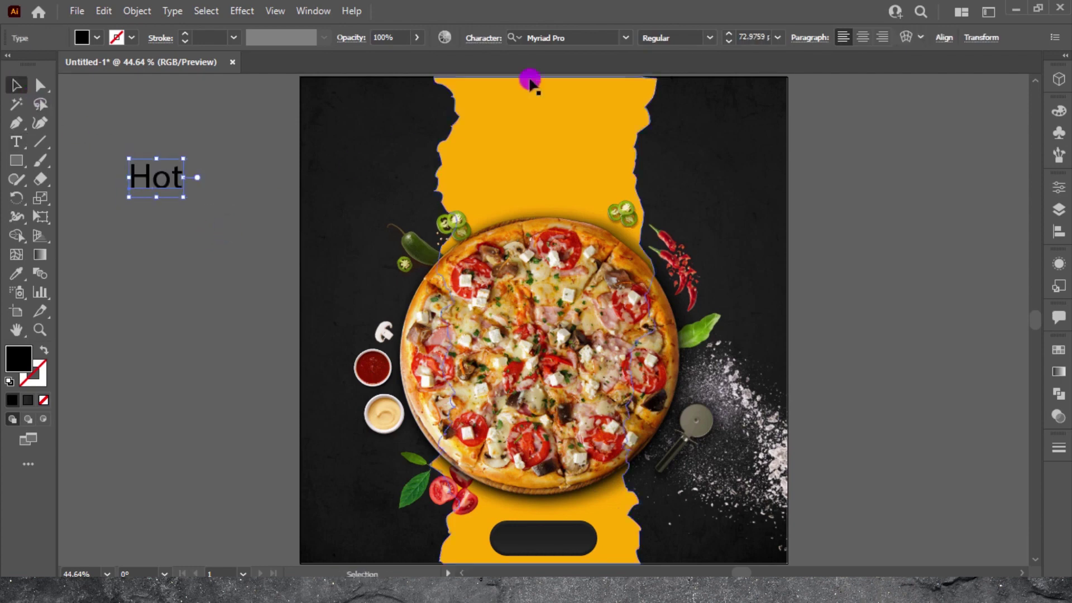
click(599, 37)
text(reey)
click(661, 114)
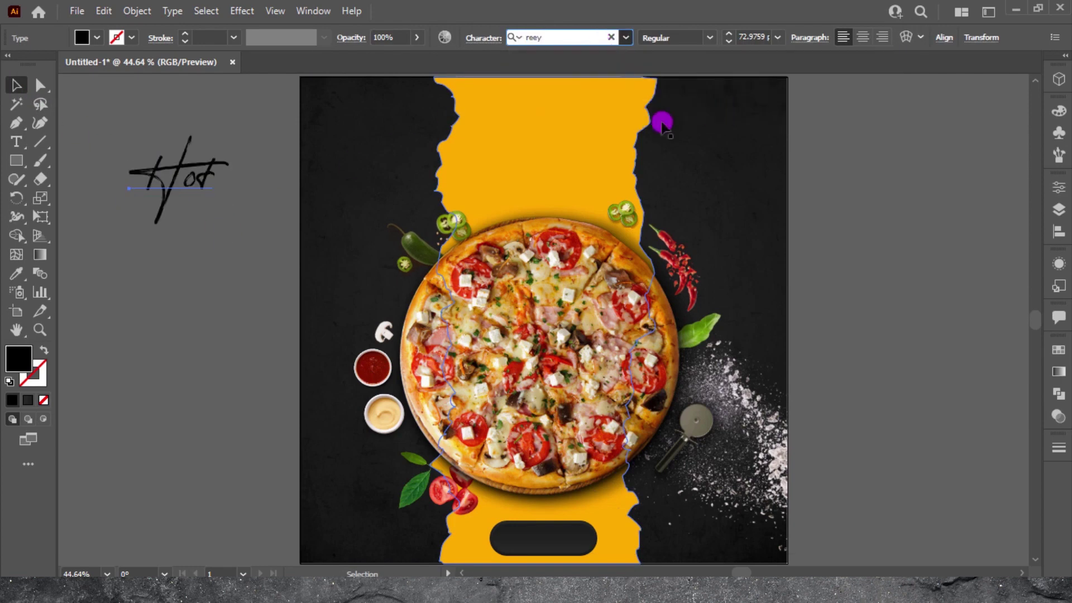
- Fill 'Hot' with #000000 and place it at the top of the yellow strip
click(179, 174)
click(87, 43)
click(25, 119)
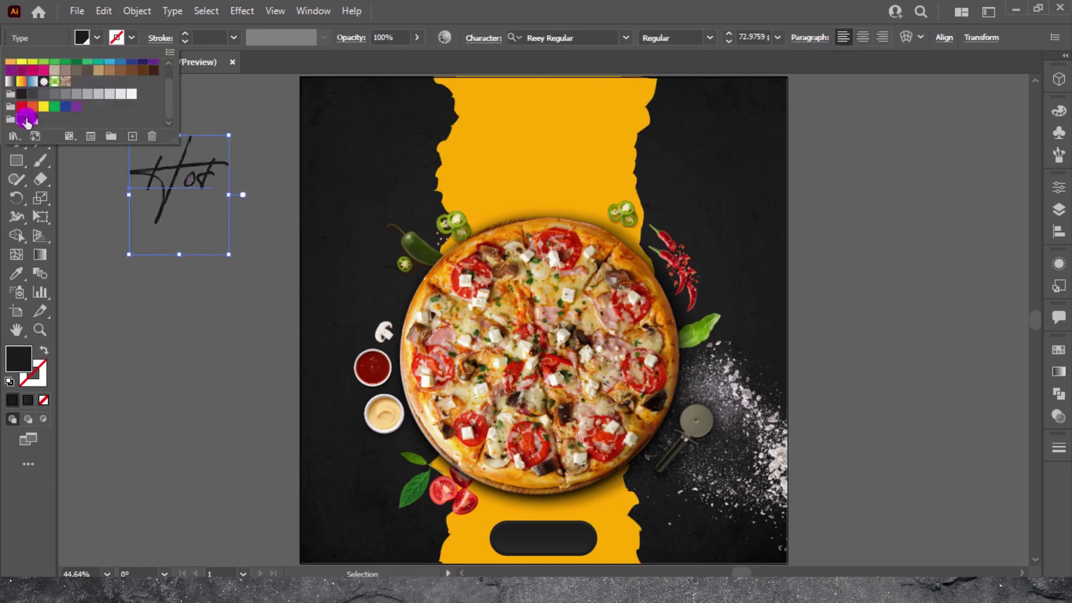
double_click(21, 362)
text(000000)
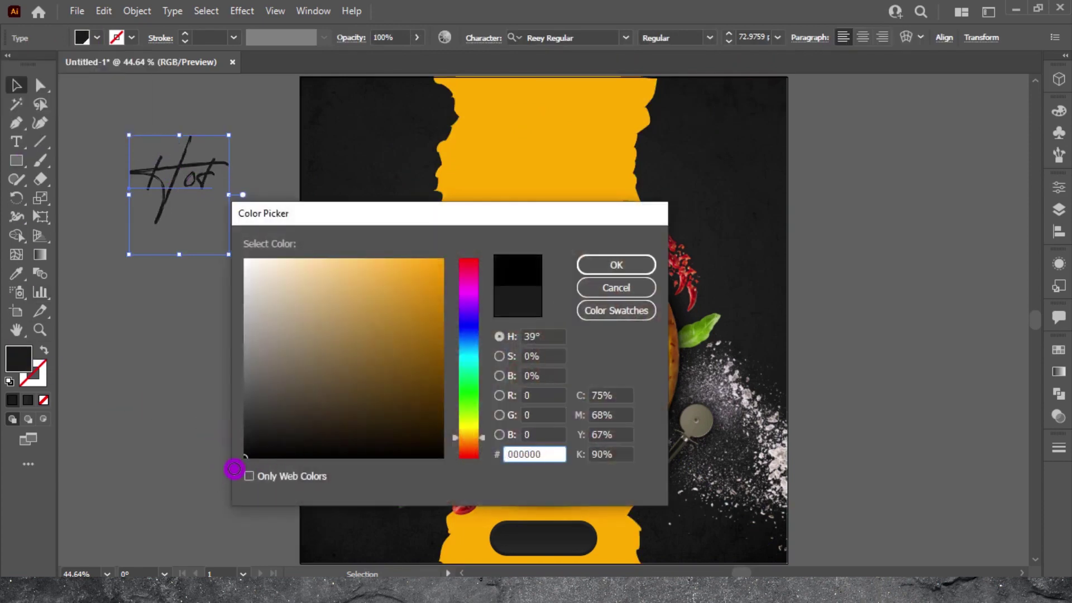
click(584, 268)
mouse_move(203, 233)
mouse_down()
mouse_move(541, 186)
mouse_move(515, 170)
mouse_up()
click(622, 156)
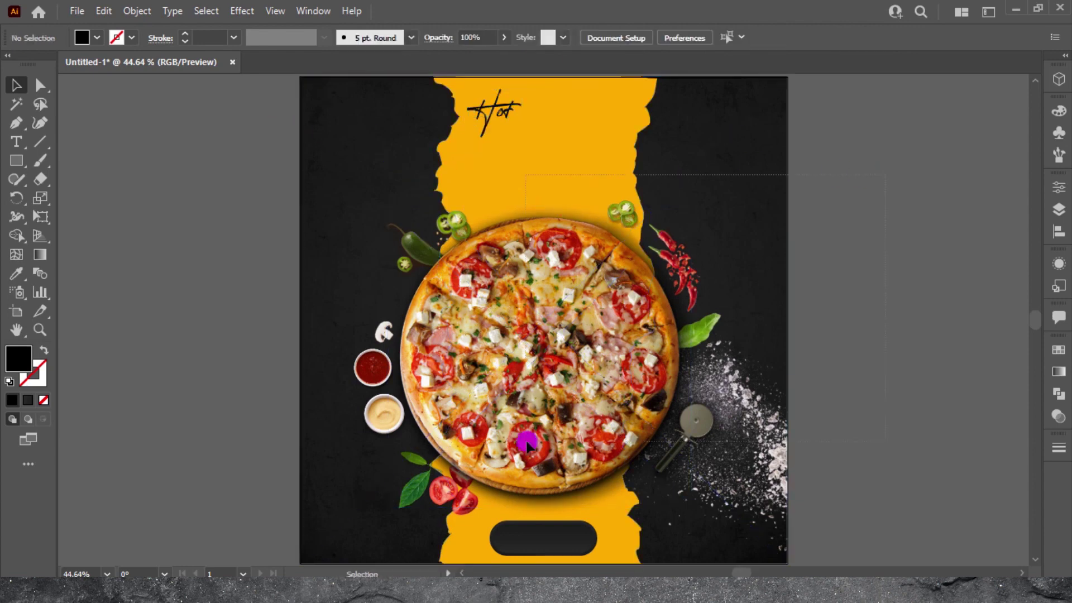
key(ctrl+1)
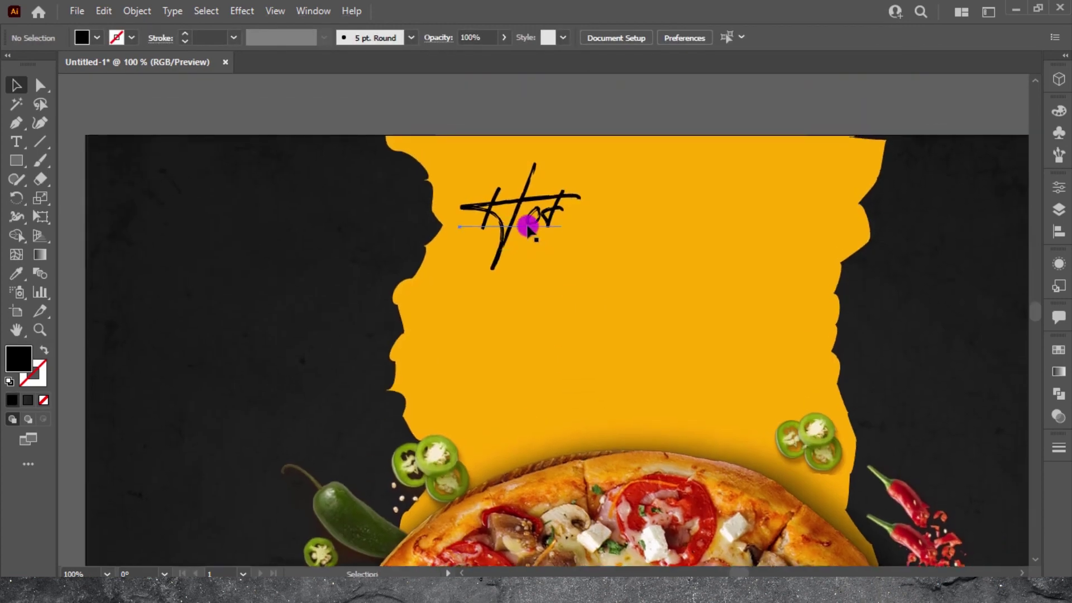
- Duplicate 'Hot', retype the copy as 'Spicy', and reposition both words
drag(530, 229, 652, 277)
double_click(652, 277)
key(ctrl+a)
text(Spi)
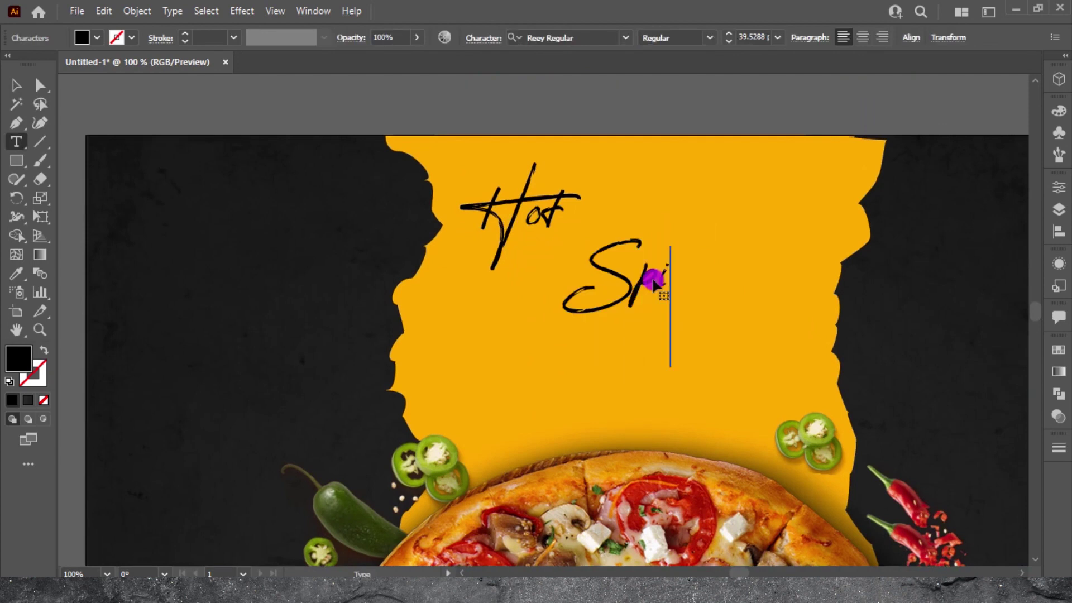
text(cy)
key(Escape)
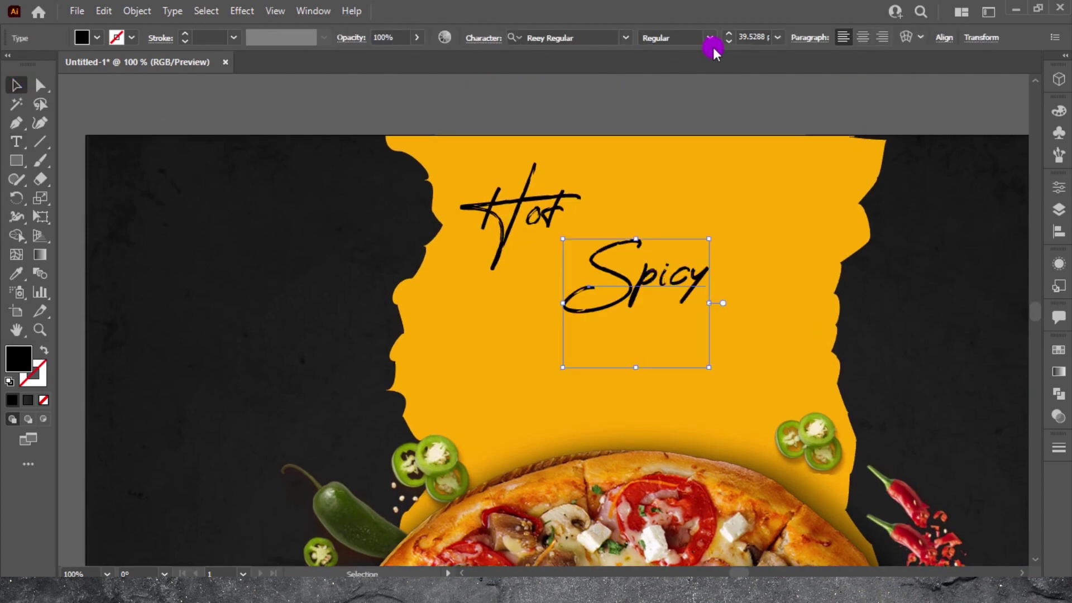
click(712, 44)
drag(641, 301, 715, 266)
click(531, 208)
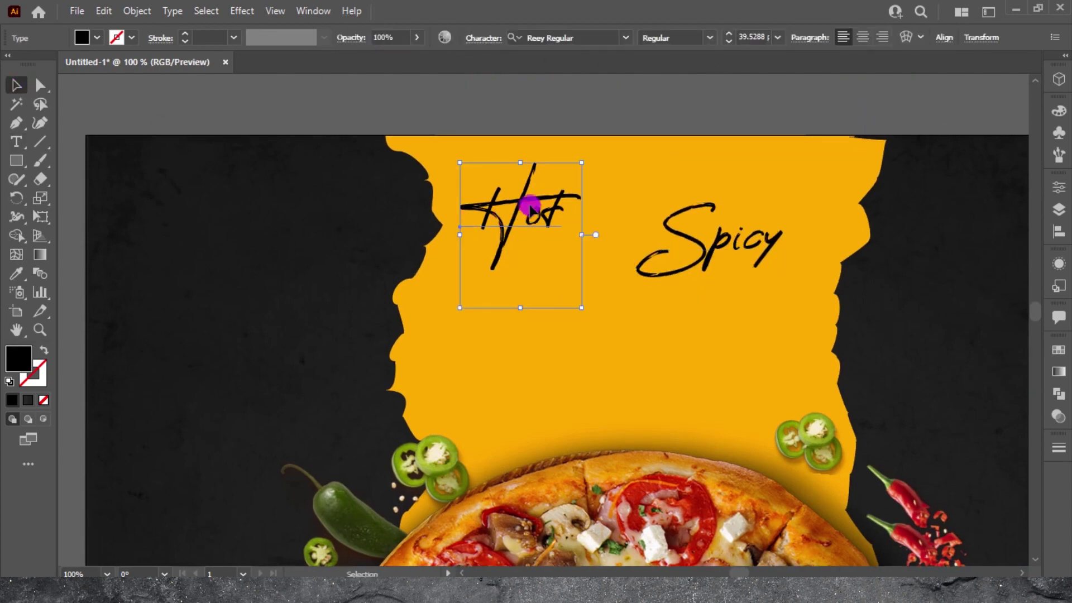
drag(531, 208, 550, 195)
- Add an enlarged '&' and arrange it between 'Hot' and 'Spicy'
click(16, 141)
click(170, 181)
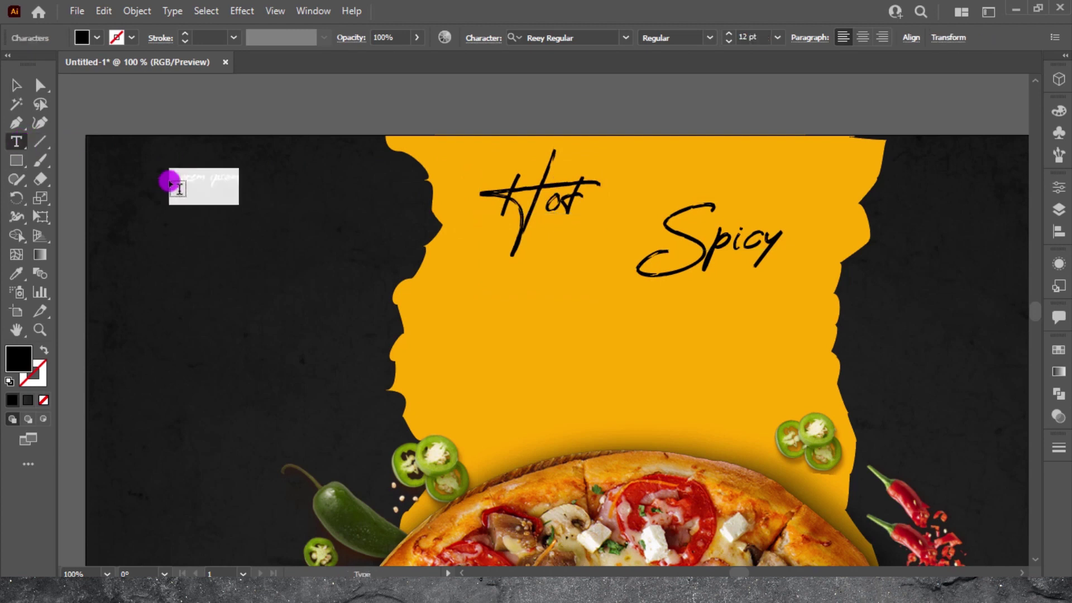
text(&)
click(16, 85)
drag(196, 204, 198, 265)
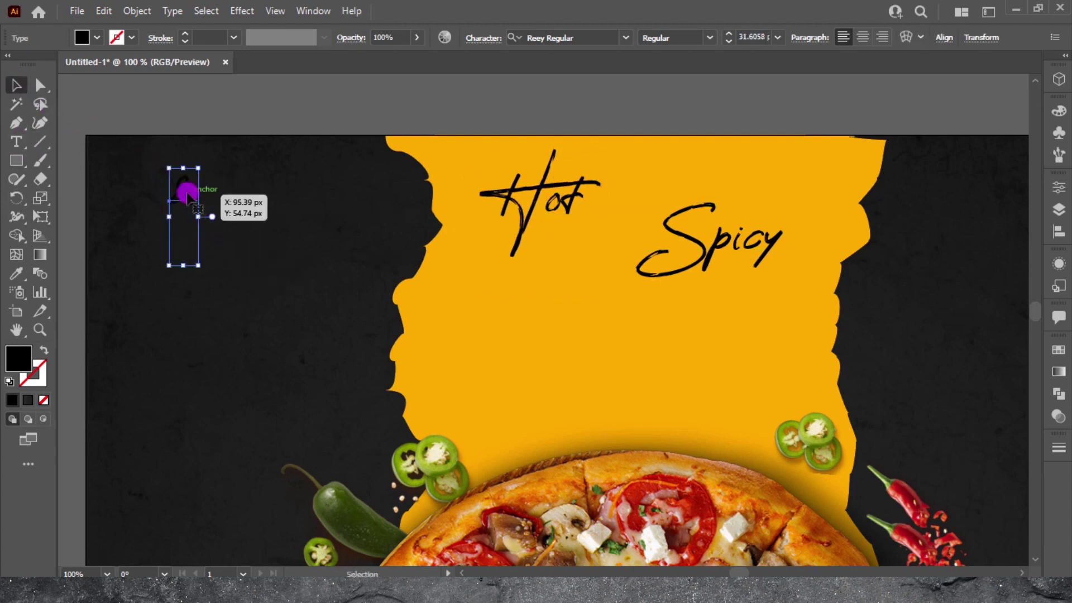
drag(187, 195, 613, 224)
drag(695, 241, 656, 251)
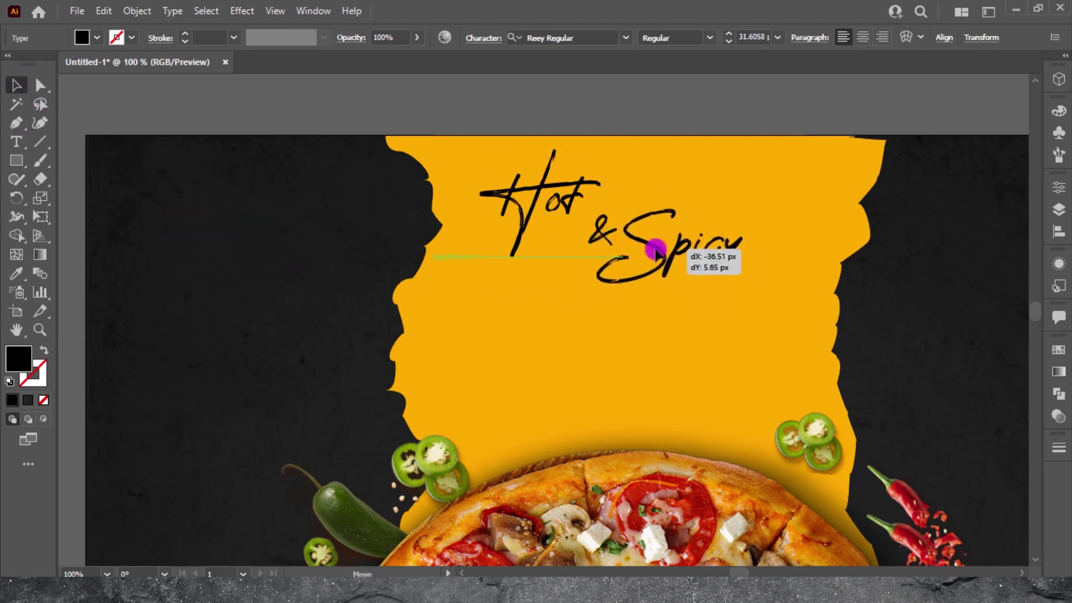
drag(525, 198, 522, 196)
- Give the Hot & Spicy heading a black outline and shrink it slightly
shift+click(652, 252)
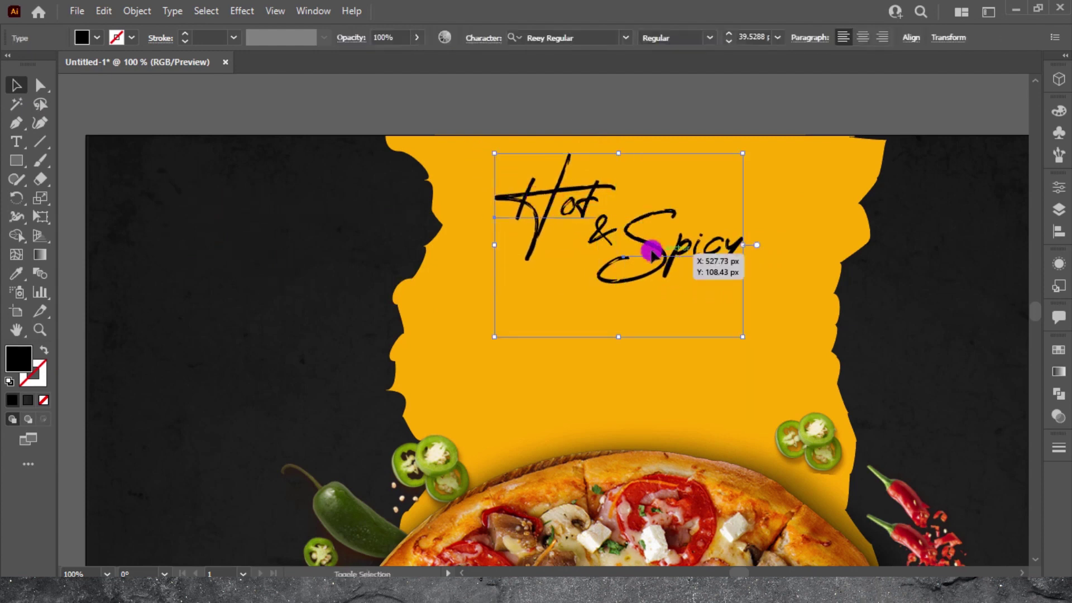
click(132, 38)
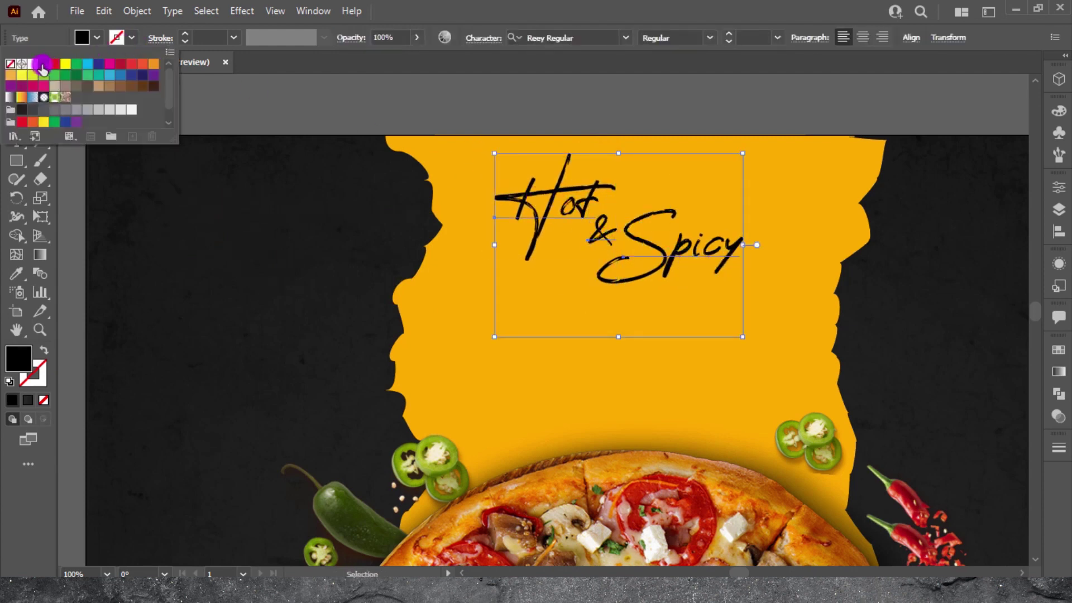
click(42, 66)
double_click(36, 380)
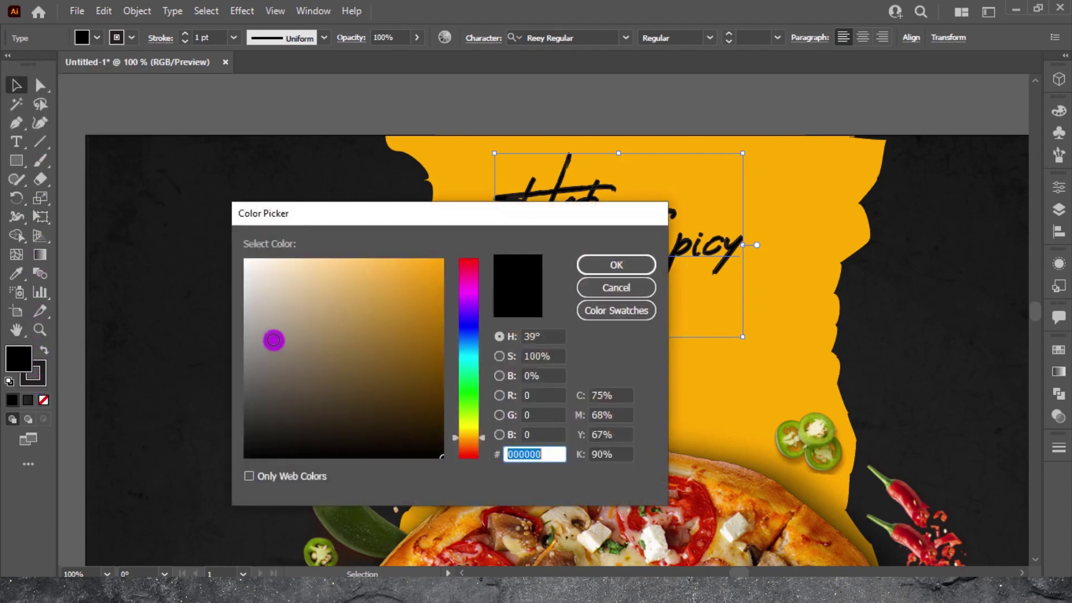
click(616, 265)
click(725, 282)
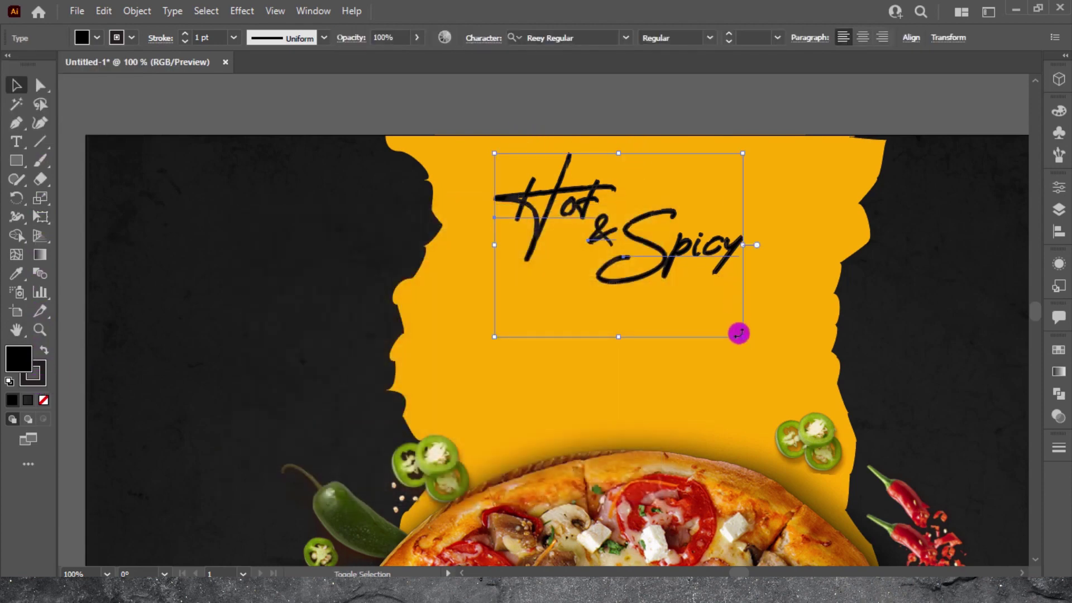
drag(742, 335, 697, 269)
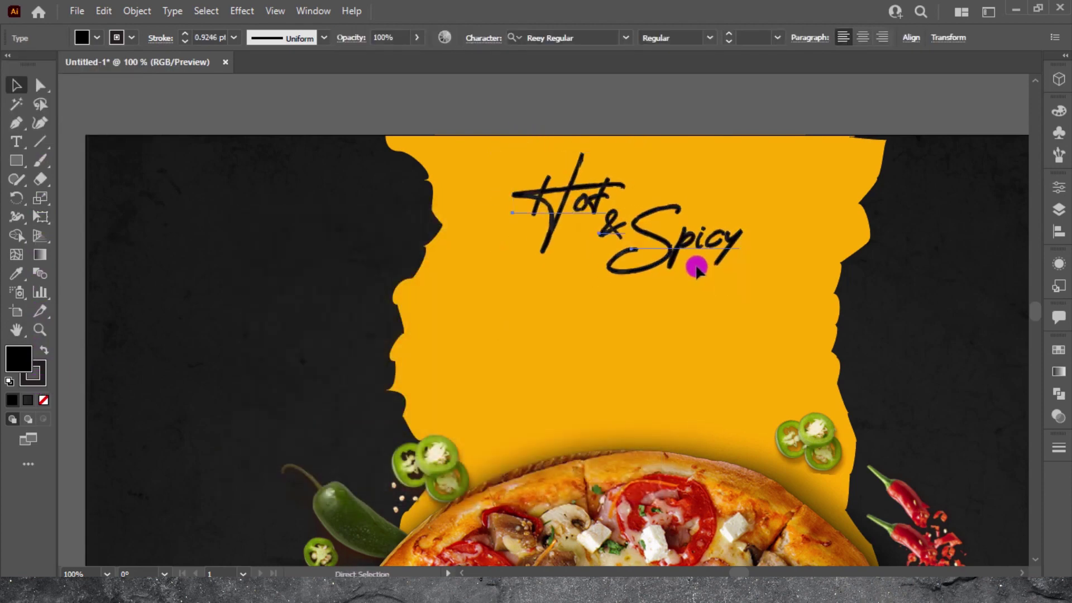
click(278, 249)
click(16, 141)
- Add the 'Pizza' text and set it in the Hey August font
click(224, 286)
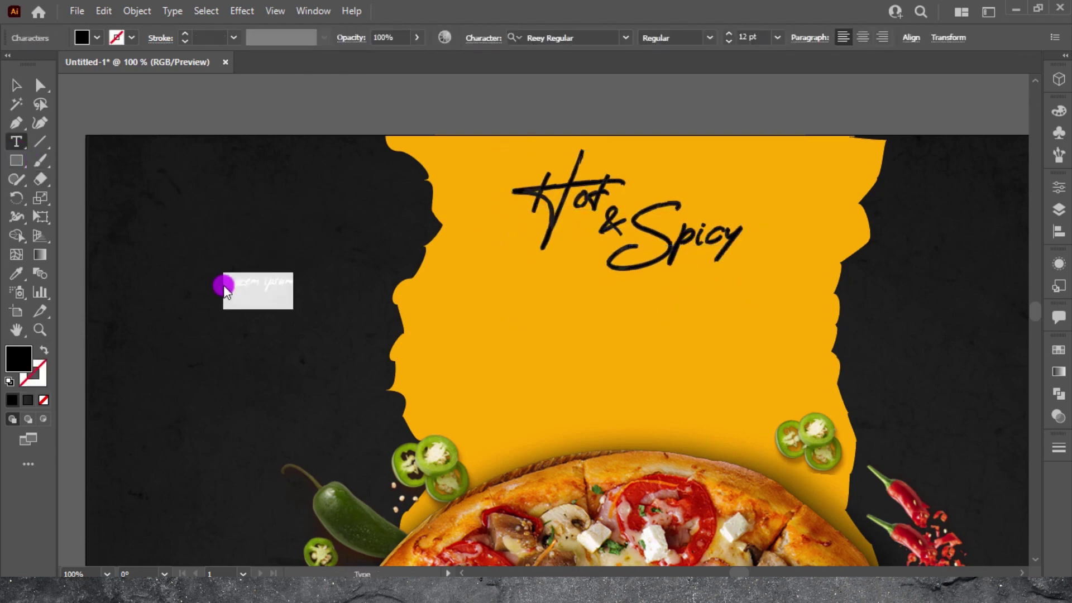
text(Pizza)
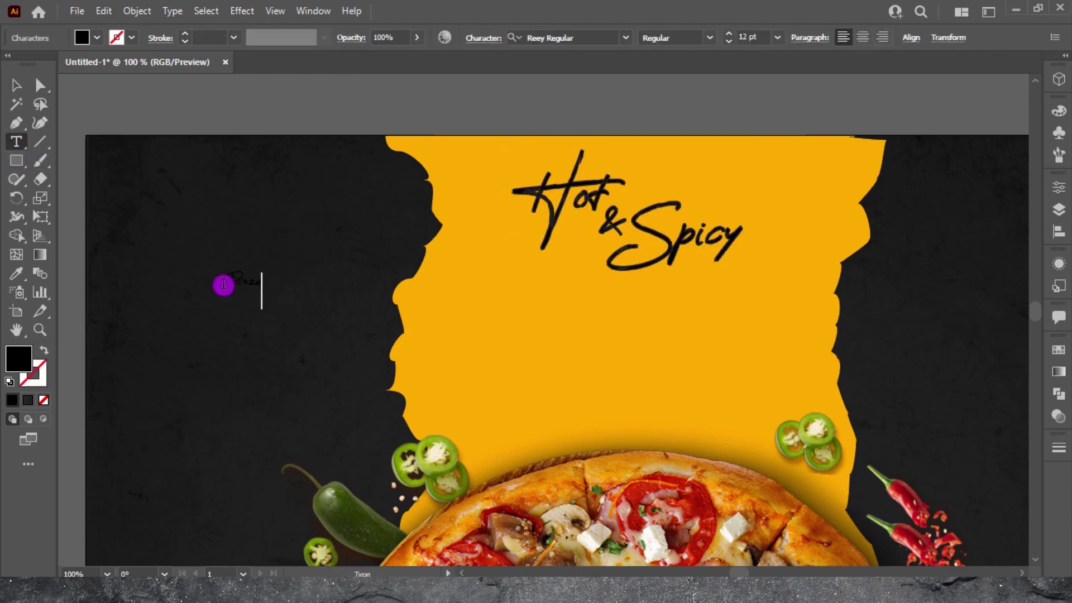
click(14, 91)
click(561, 37)
text(hot)
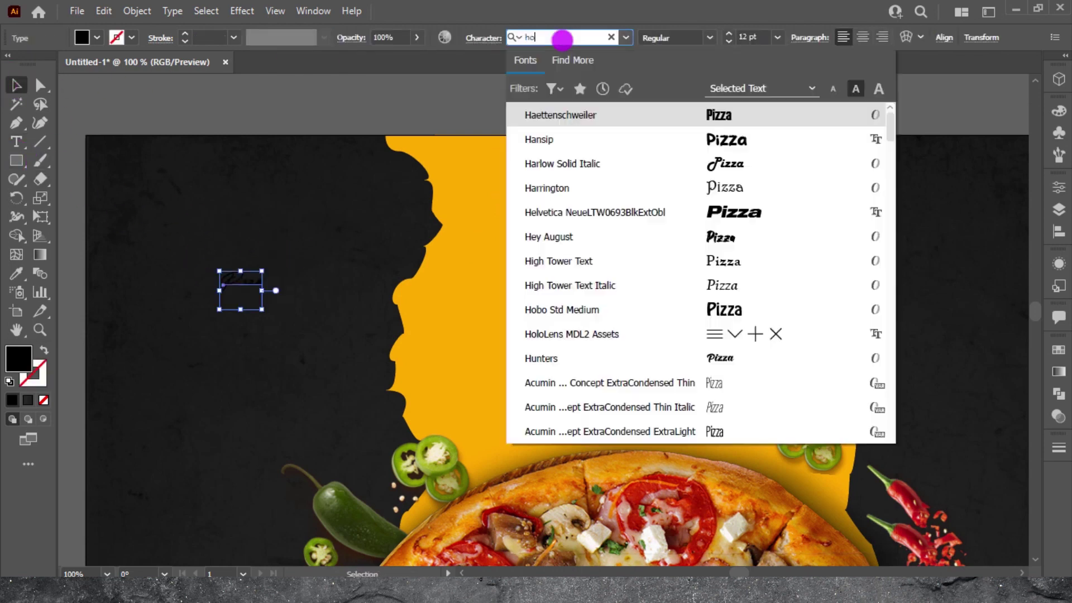
click(723, 114)
click(575, 36)
text(He)
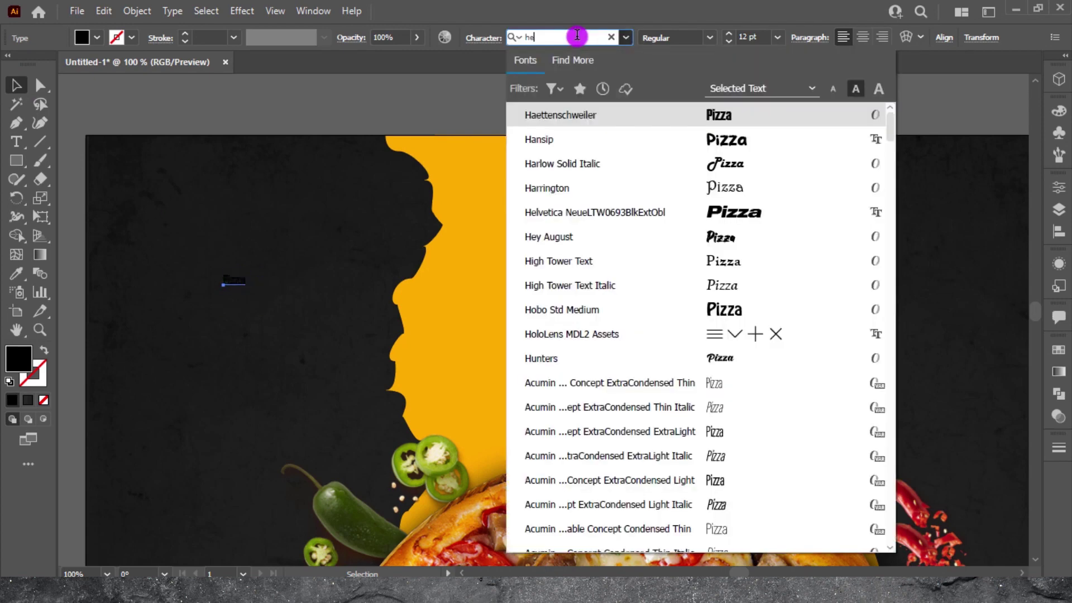
text(y)
click(701, 114)
- Enlarge 'Pizza', fill it white, and position it under the Hot & Spicy heading
mouse_move(256, 286)
mouse_down()
mouse_move(278, 306)
mouse_move(553, 413)
mouse_up()
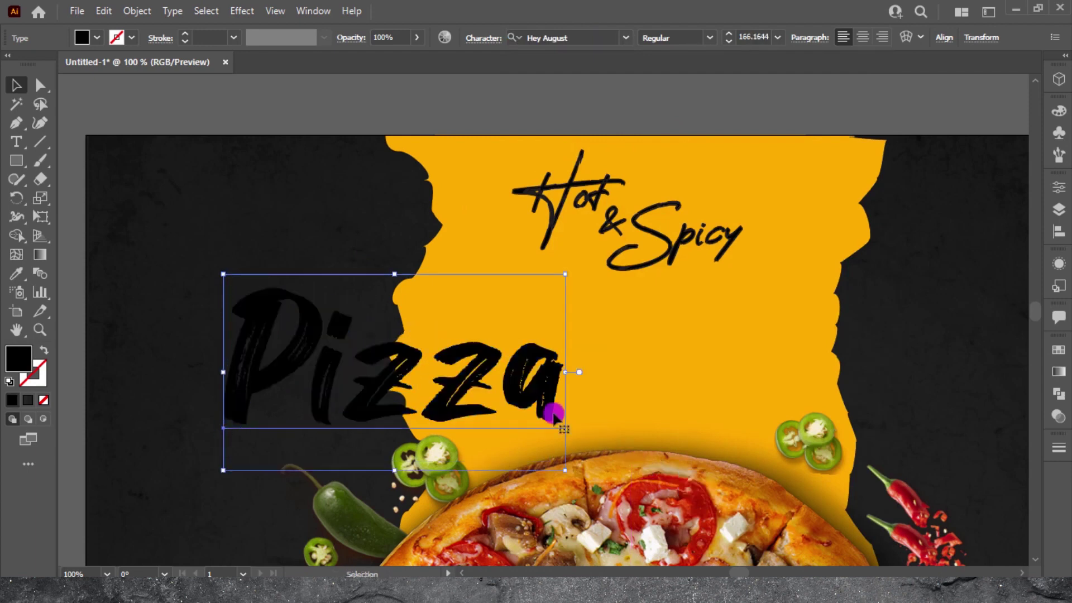
drag(502, 341, 717, 287)
click(97, 38)
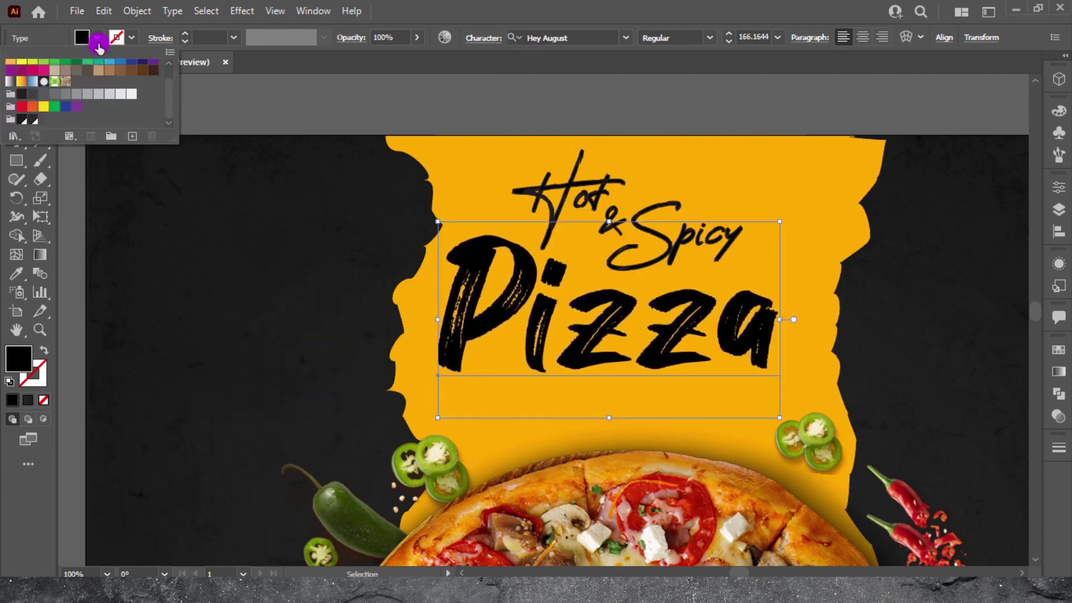
click(134, 96)
drag(620, 369, 601, 360)
click(1046, 484)
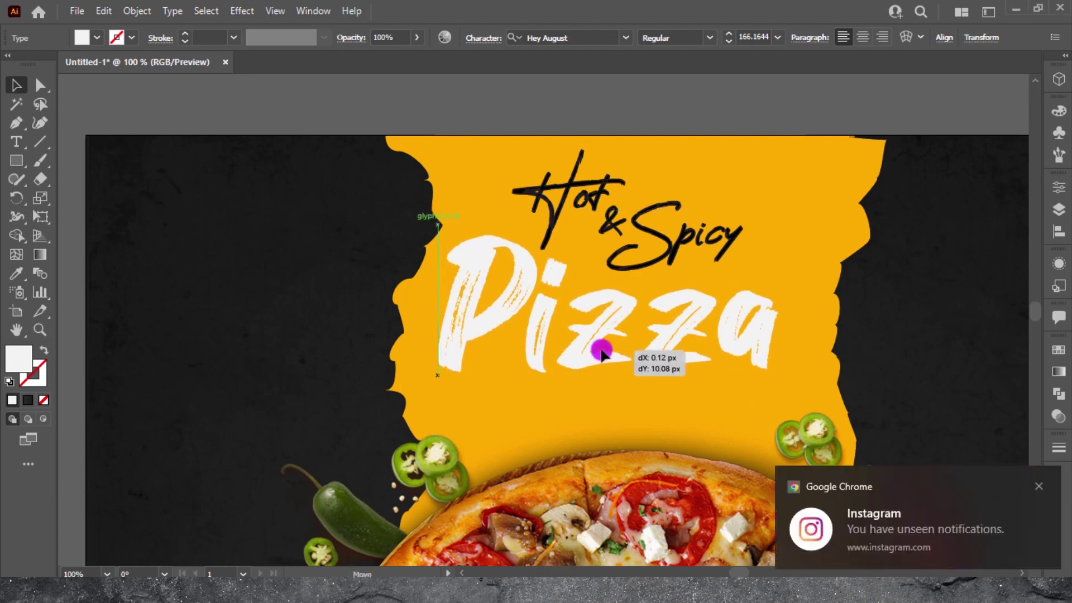
click(1044, 485)
drag(769, 344, 743, 337)
shift+click(670, 257)
- Load the Grunge brushes vector library and add a grunge brush to the Brushes panel
click(281, 217)
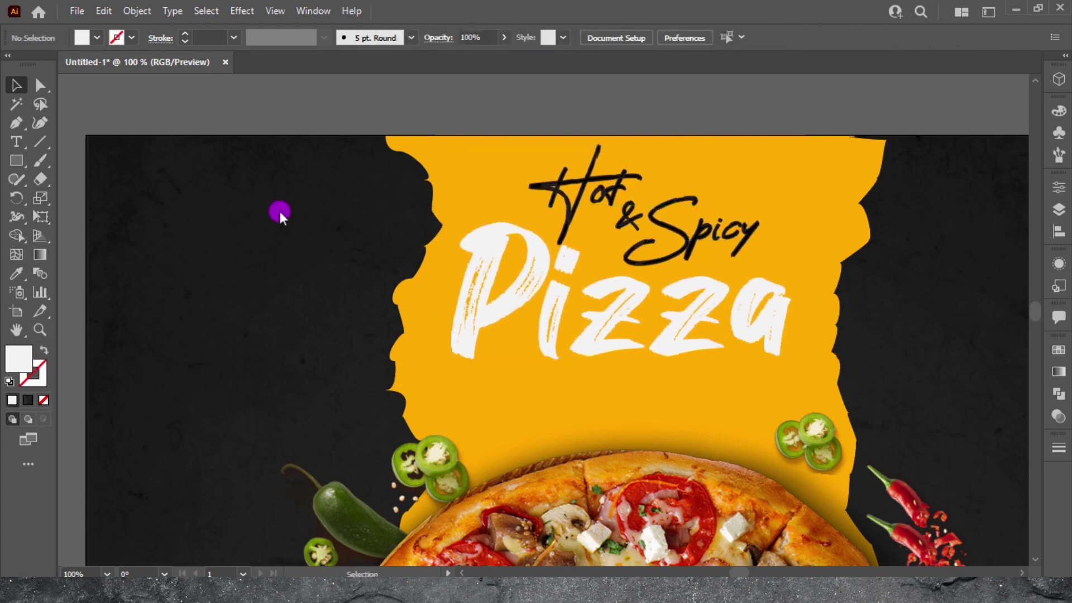
click(1059, 133)
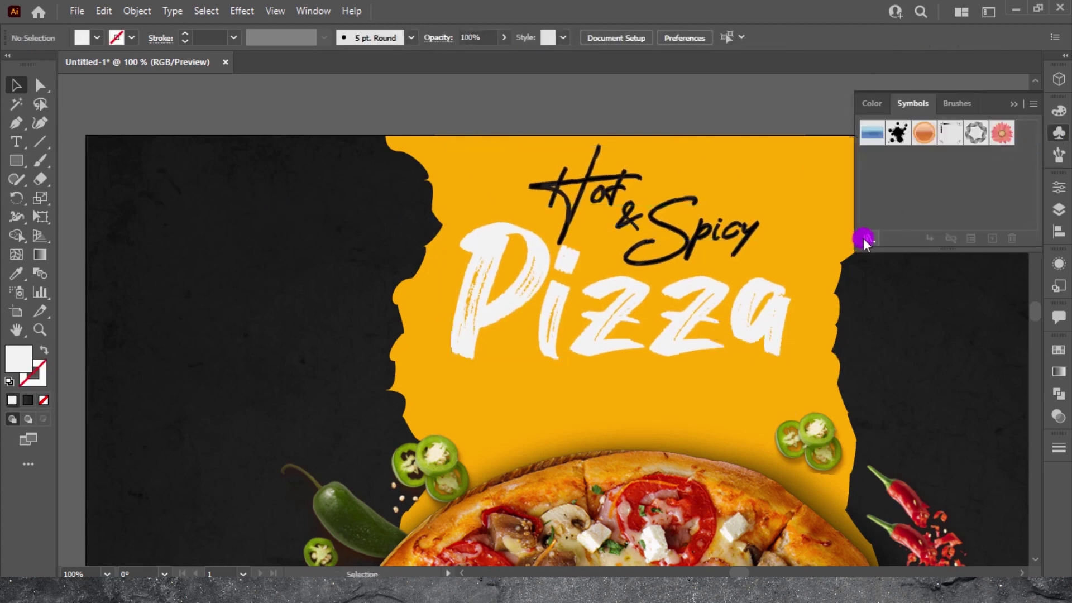
click(864, 241)
click(865, 338)
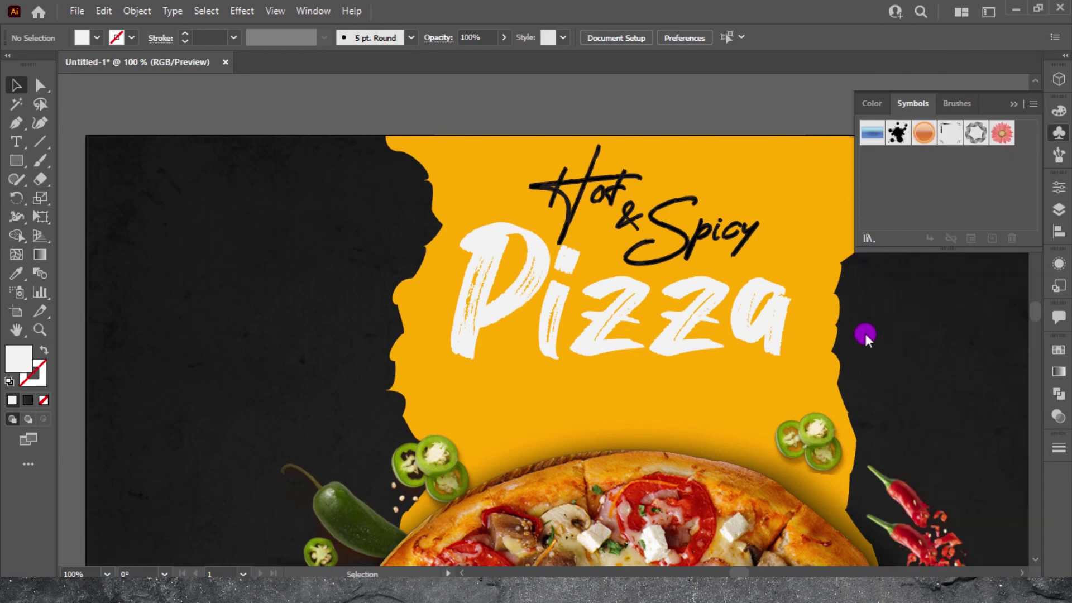
click(1059, 154)
click(868, 239)
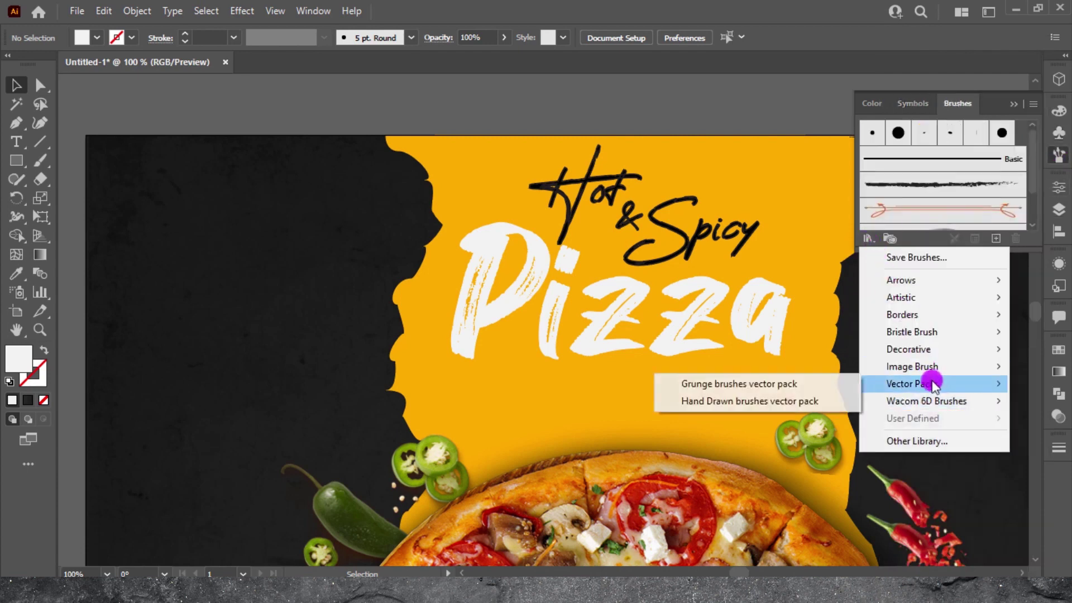
click(785, 390)
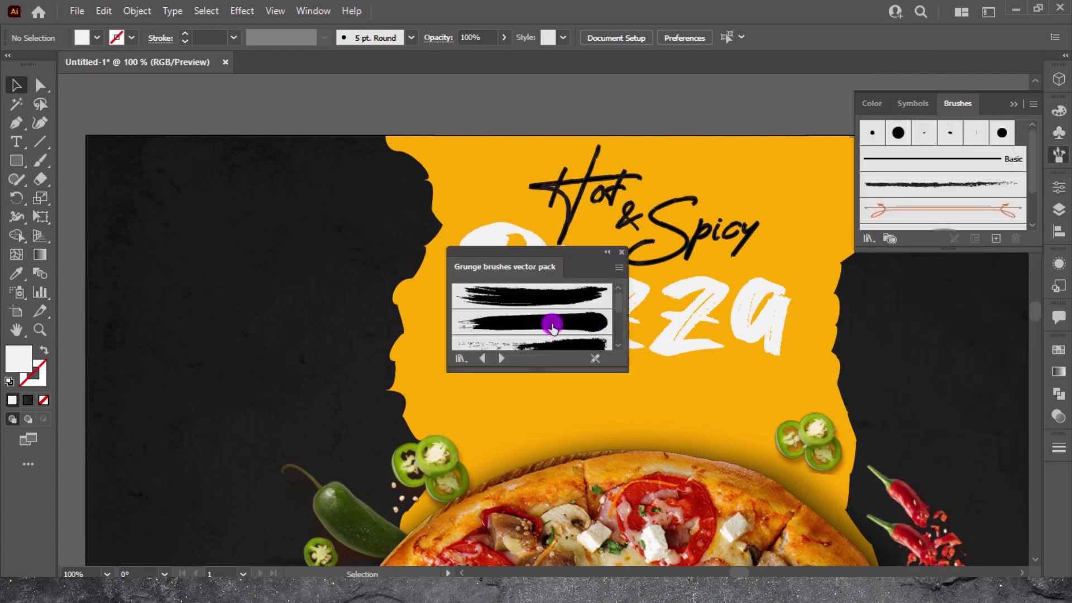
click(553, 327)
click(625, 253)
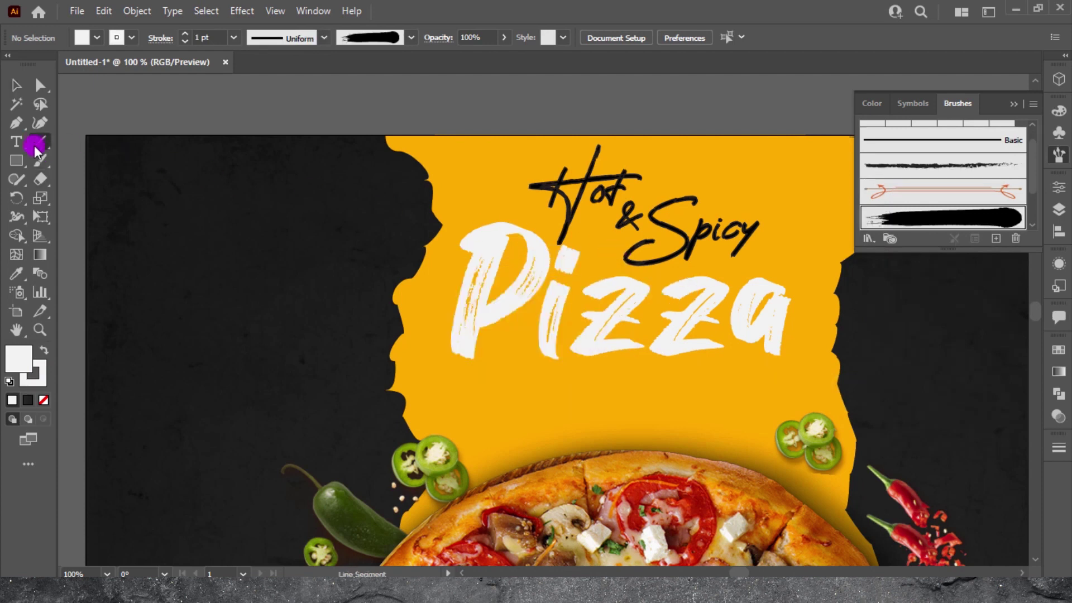
- Draw a line under the Pizza title, apply the grunge brush, and expand its appearance
mouse_move(451, 393)
mouse_down()
mouse_move(802, 397)
mouse_move(249, 435)
mouse_move(439, 360)
mouse_up()
click(944, 218)
click(1018, 106)
click(137, 11)
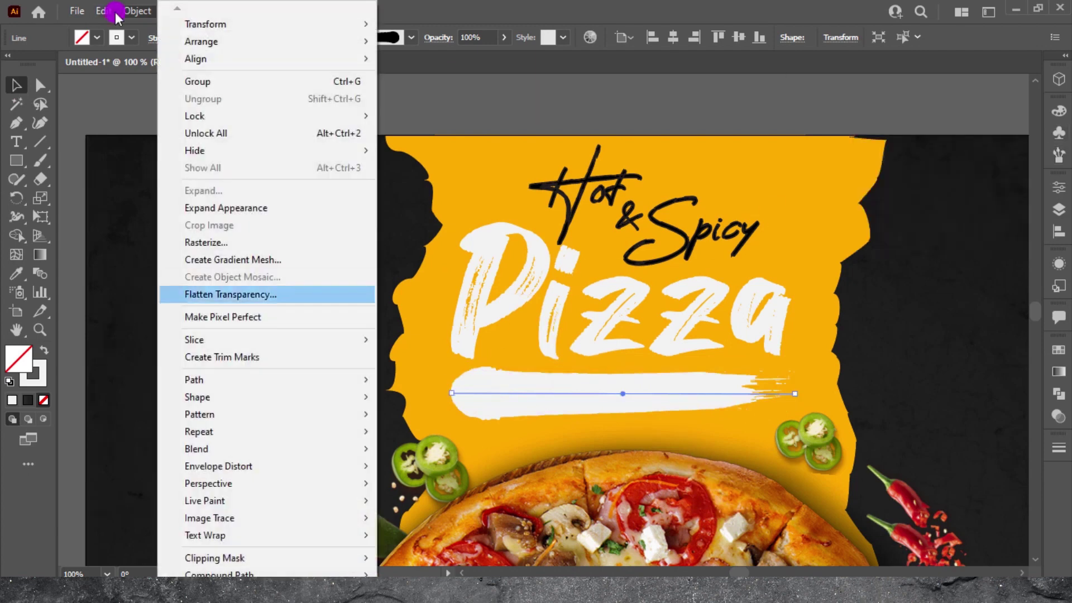
click(242, 214)
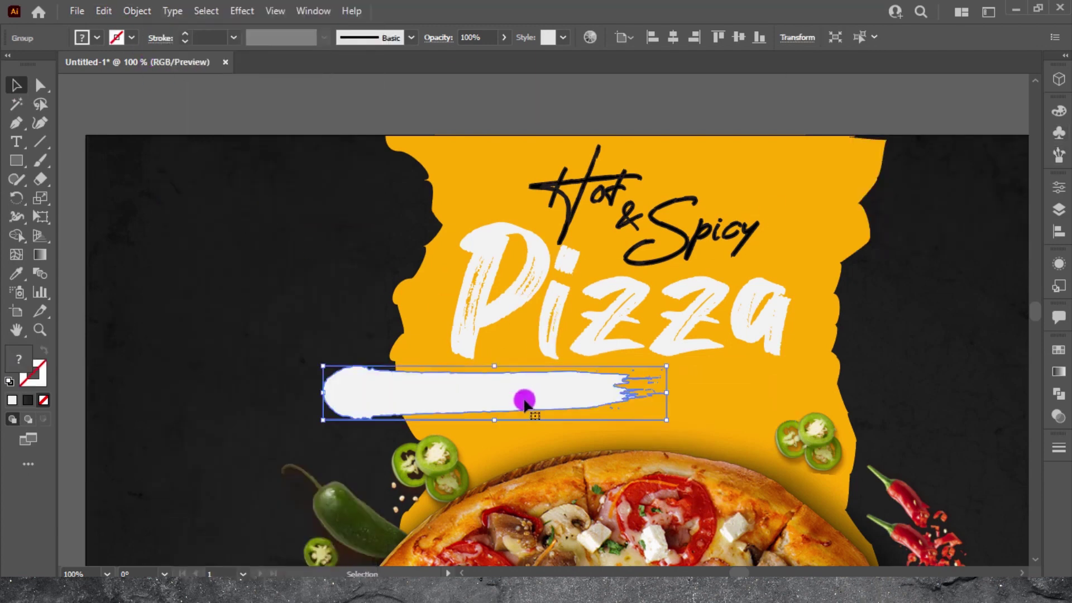
- Warp the white stroke with an Arc effect of roughly 16–20% bend
click(257, 12)
click(426, 216)
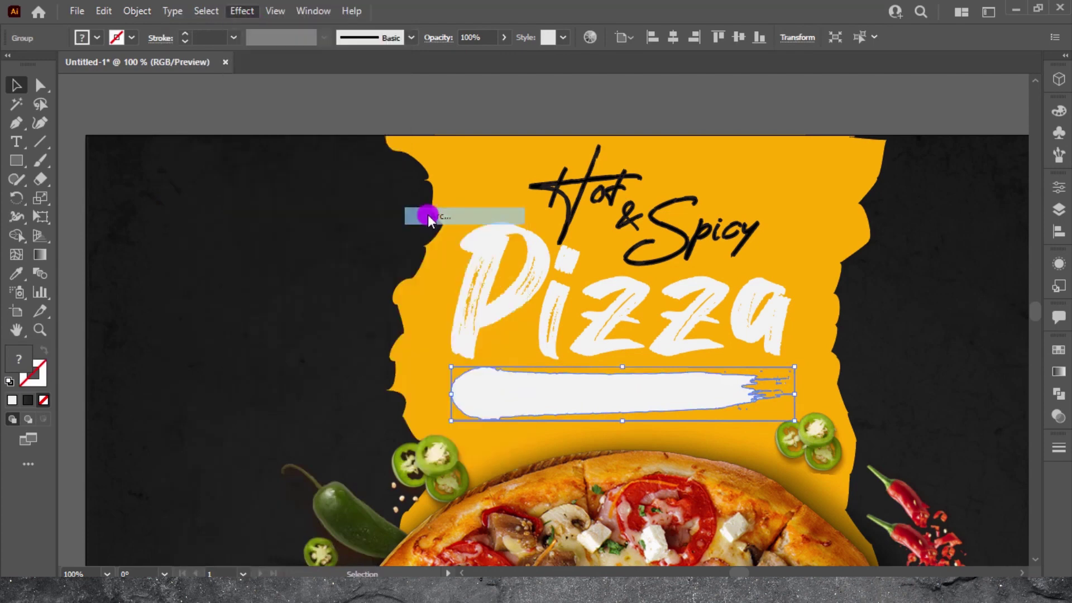
drag(850, 394, 825, 397)
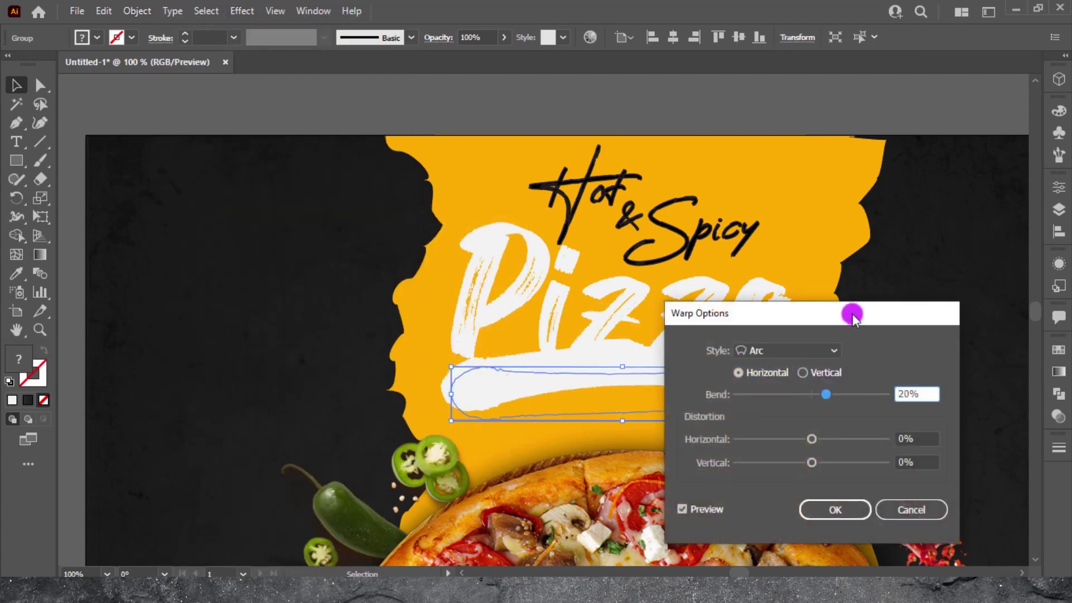
drag(849, 313, 983, 287)
scroll(1043, 349, down, 5)
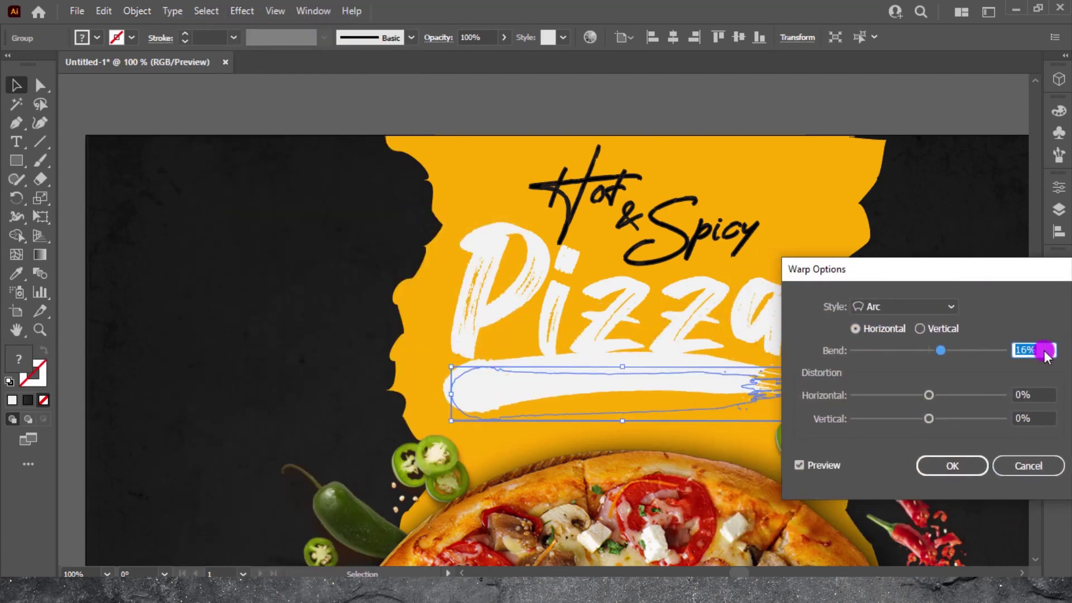
key(Return)
click(899, 346)
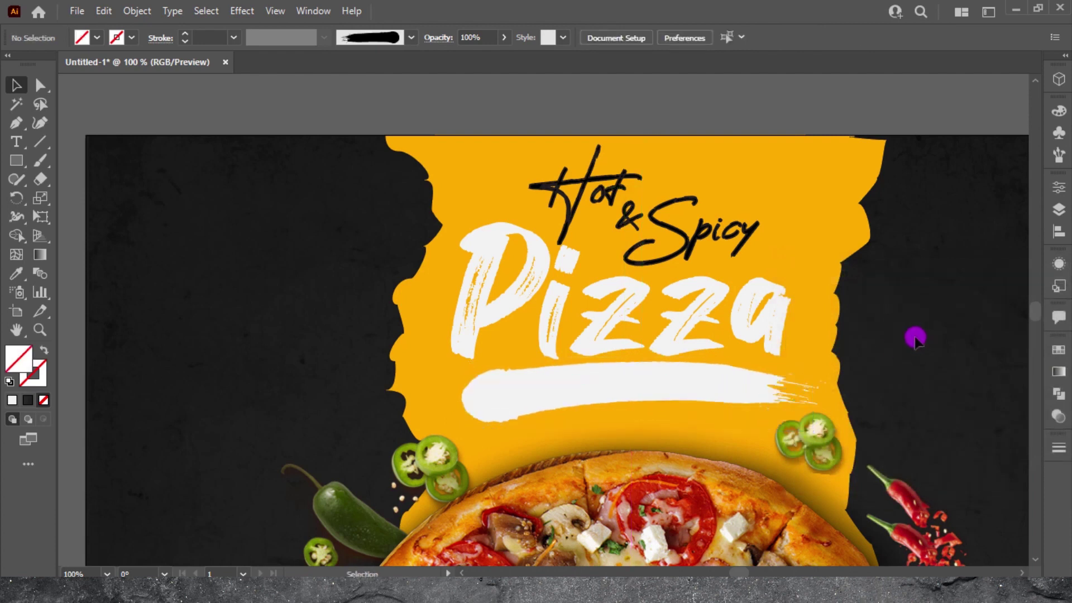
- Type the slogan 'THIS WEAKENED ONLY!' and enlarge it across the white stroke
click(16, 142)
click(97, 195)
text(THIS WEEKEND ONLY)
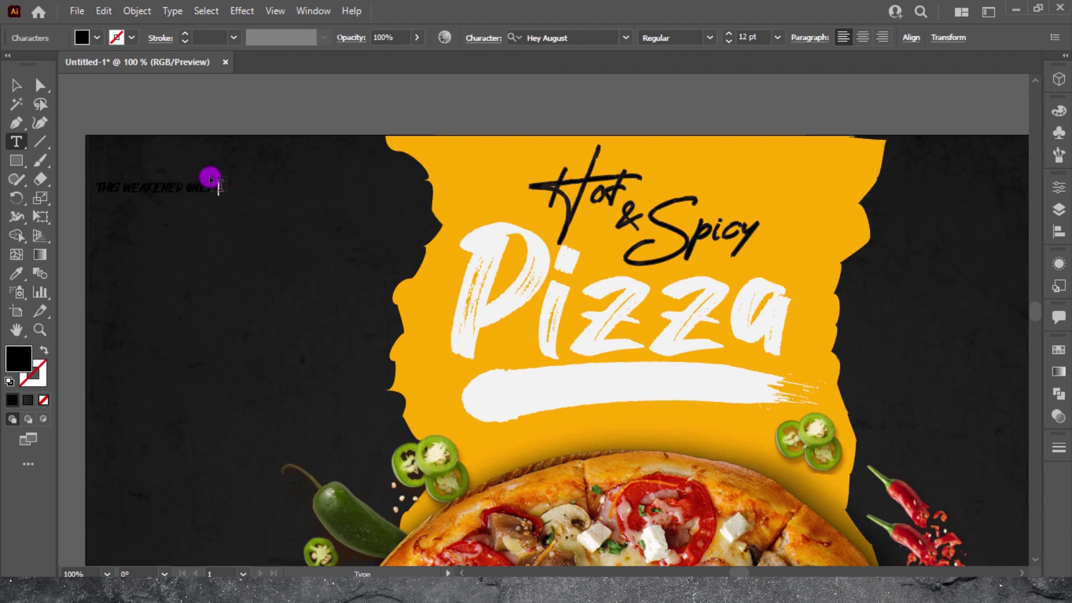
key(Escape)
drag(212, 187, 647, 385)
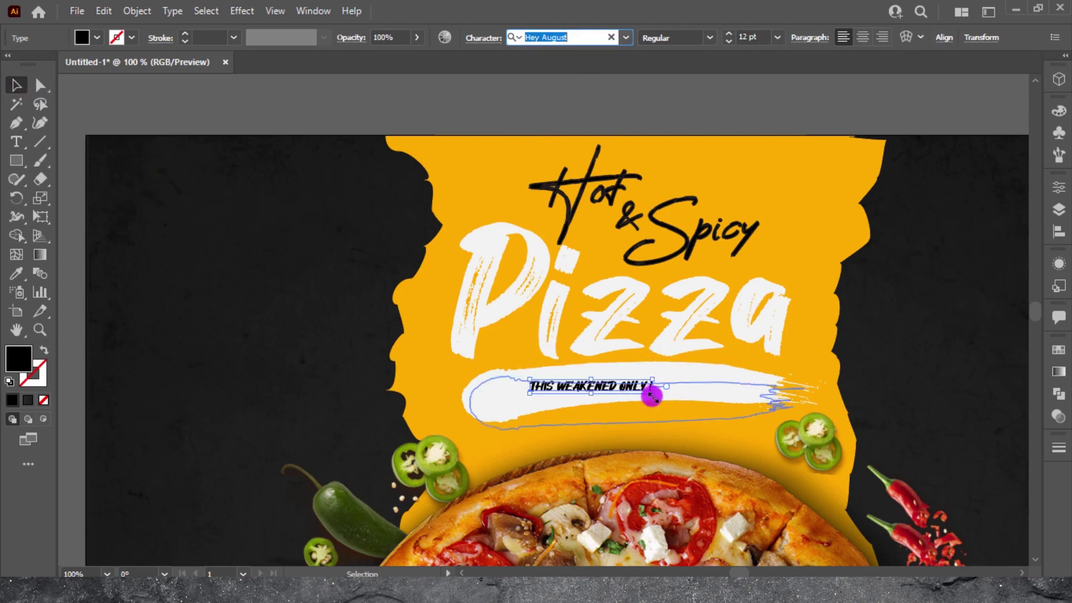
drag(652, 393, 724, 396)
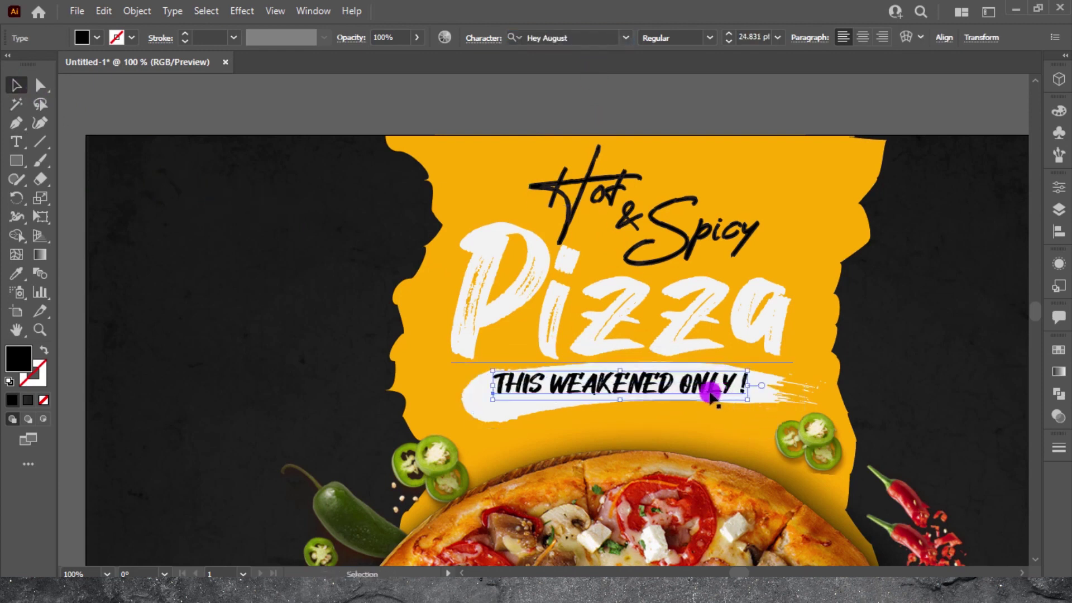
- Reapply the arc warp to the slogan and fit it along the stroke
click(242, 11)
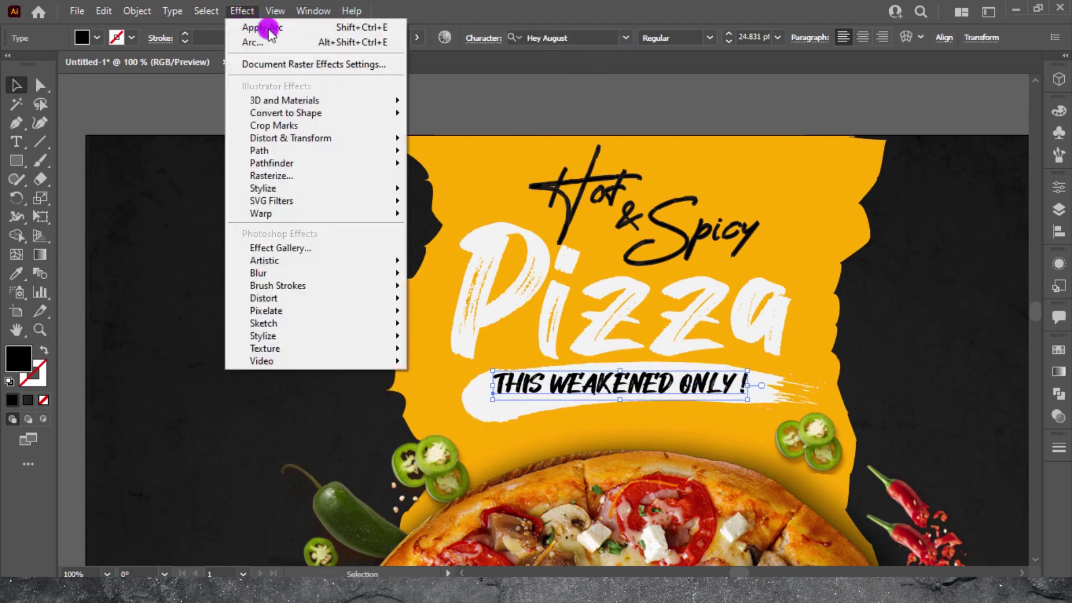
drag(673, 372, 718, 371)
key(ctrl+plus)
drag(836, 358, 830, 347)
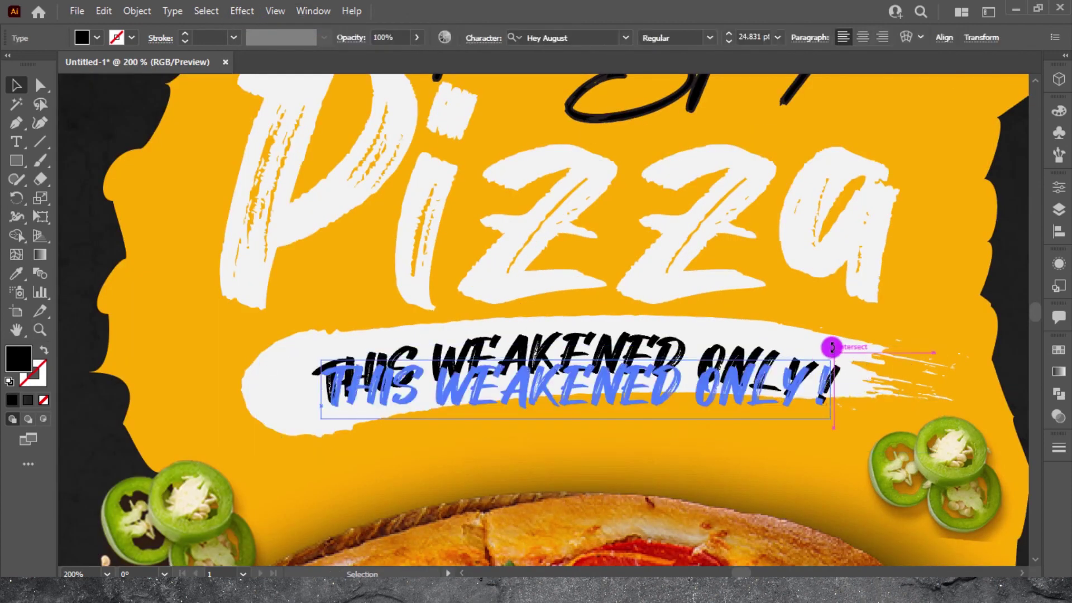
click(754, 443)
drag(700, 375, 689, 366)
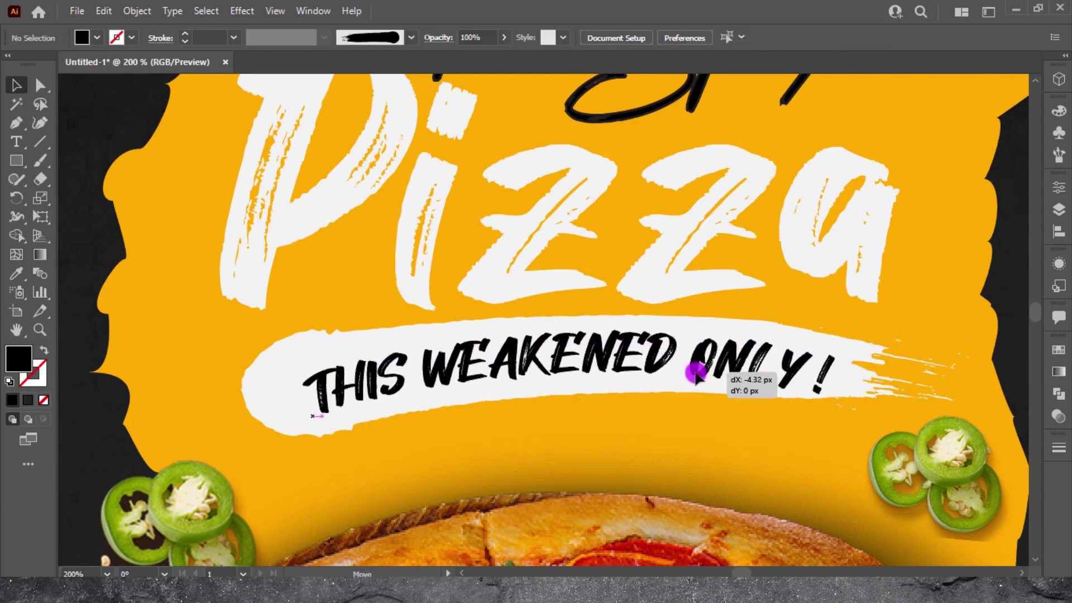
click(242, 391)
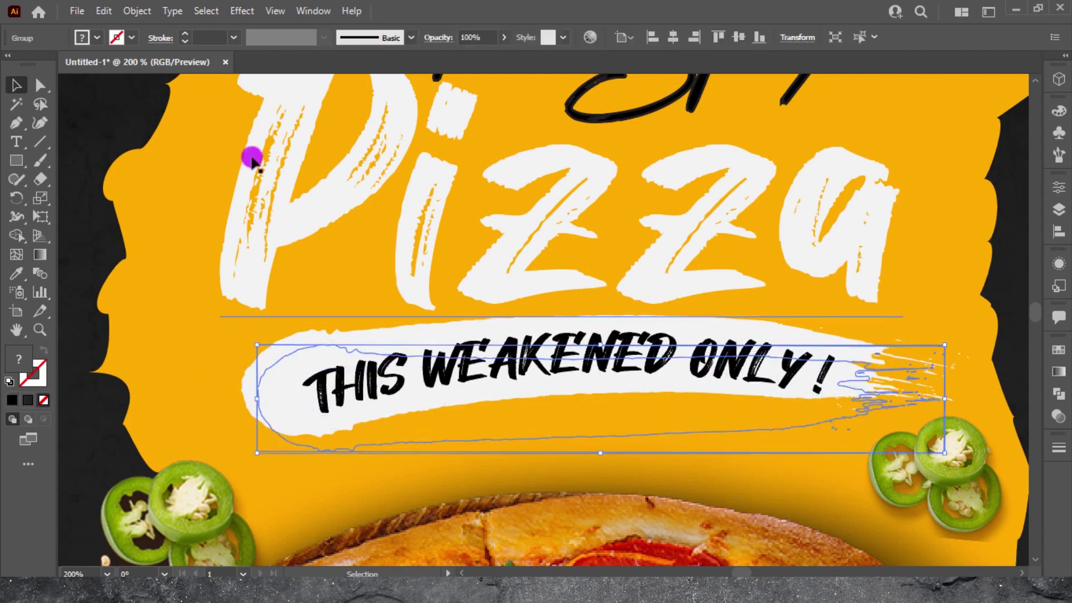
- Give the white brush stroke a soft drop shadow with adjusted blur
click(242, 10)
click(416, 192)
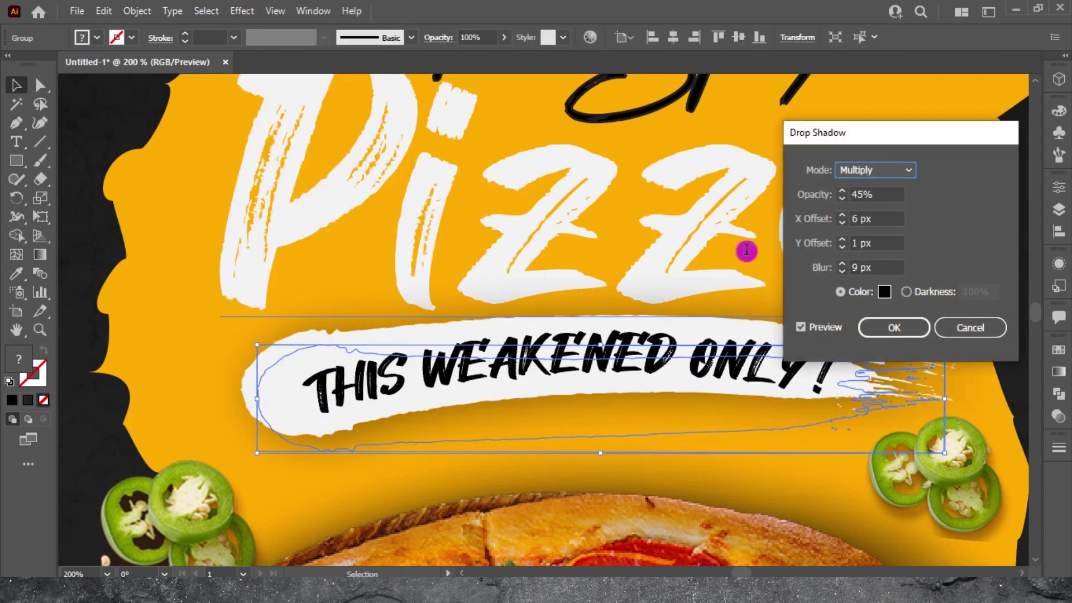
click(842, 269)
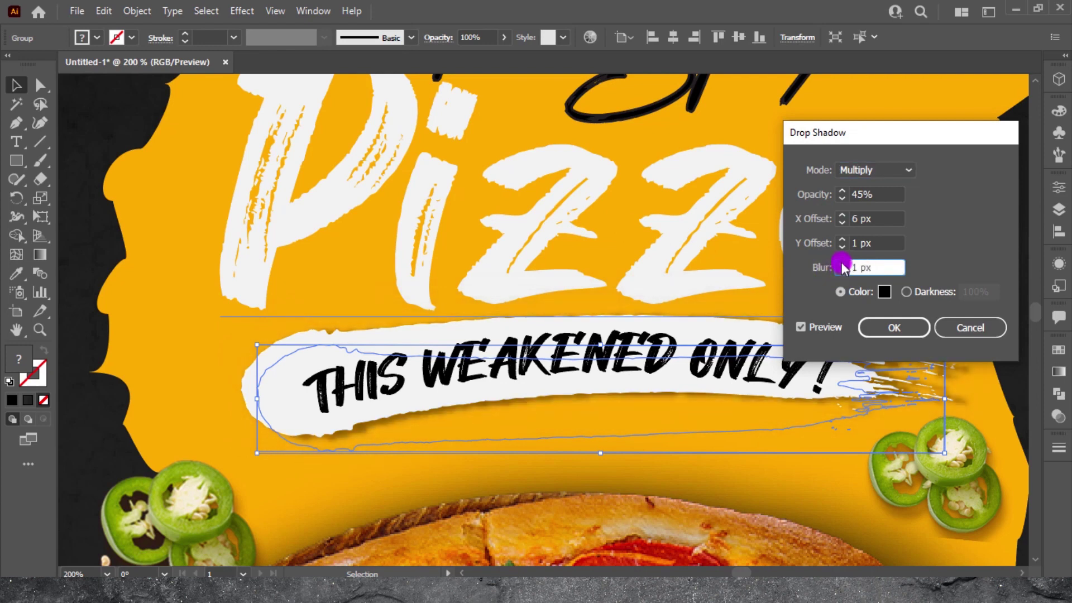
click(893, 328)
click(176, 299)
- Type 'ORDER NOW' beside the poster and set it to Montserrat ExtraBold
key(ctrl+0)
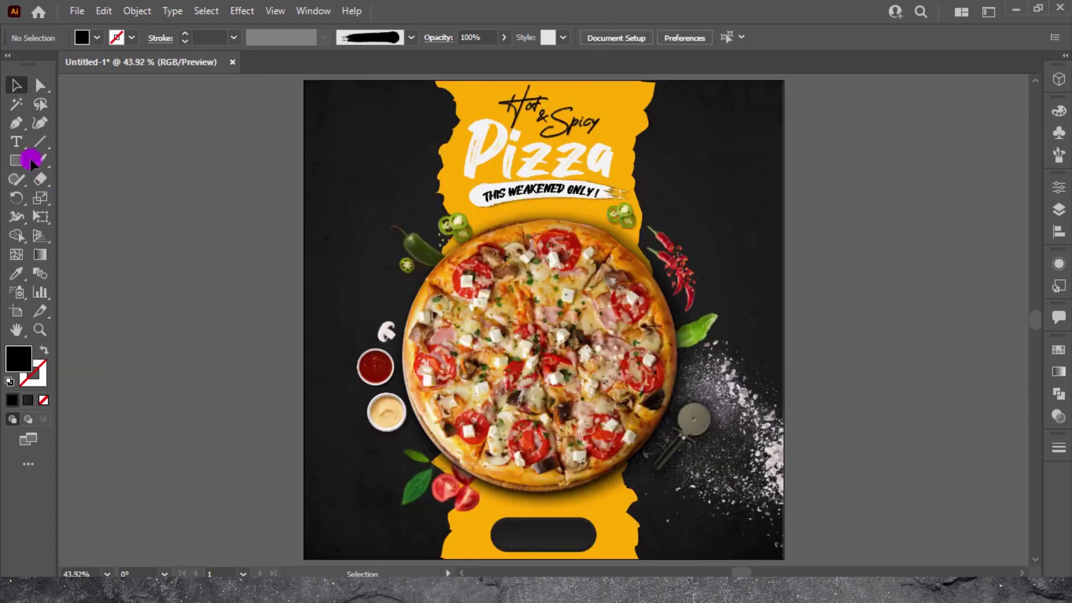
click(16, 141)
click(106, 183)
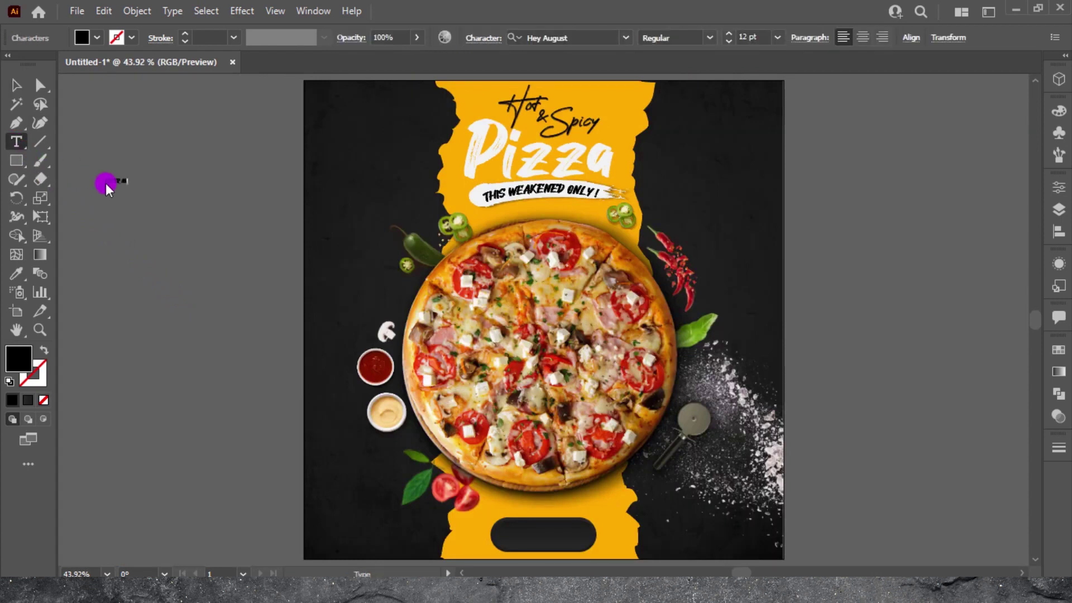
key(Escape)
click(619, 33)
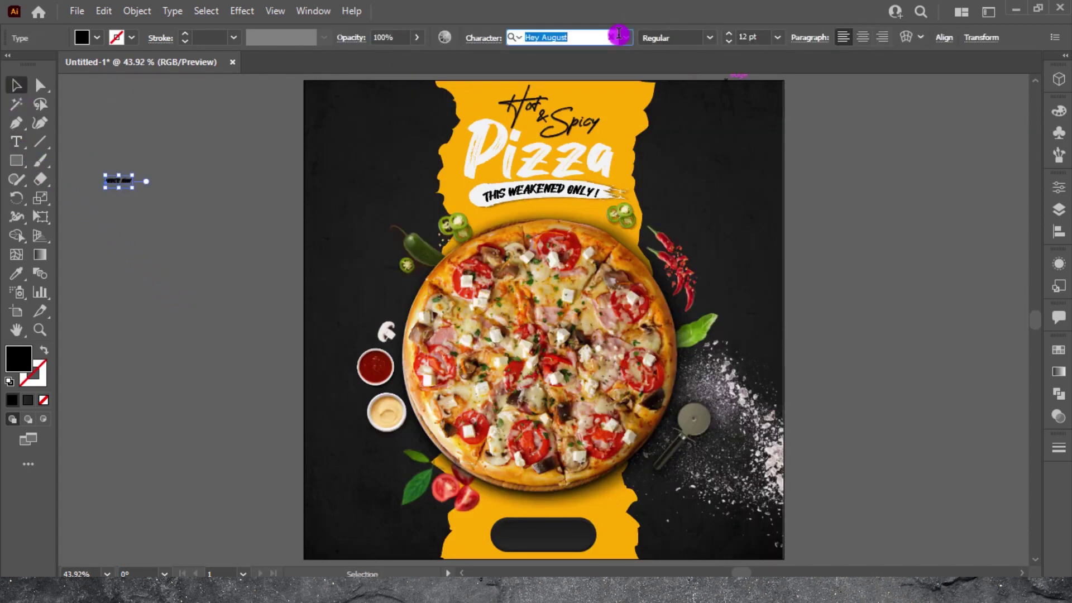
text(mo)
scroll(780, 407, down, 5)
scroll(781, 478, down, 3)
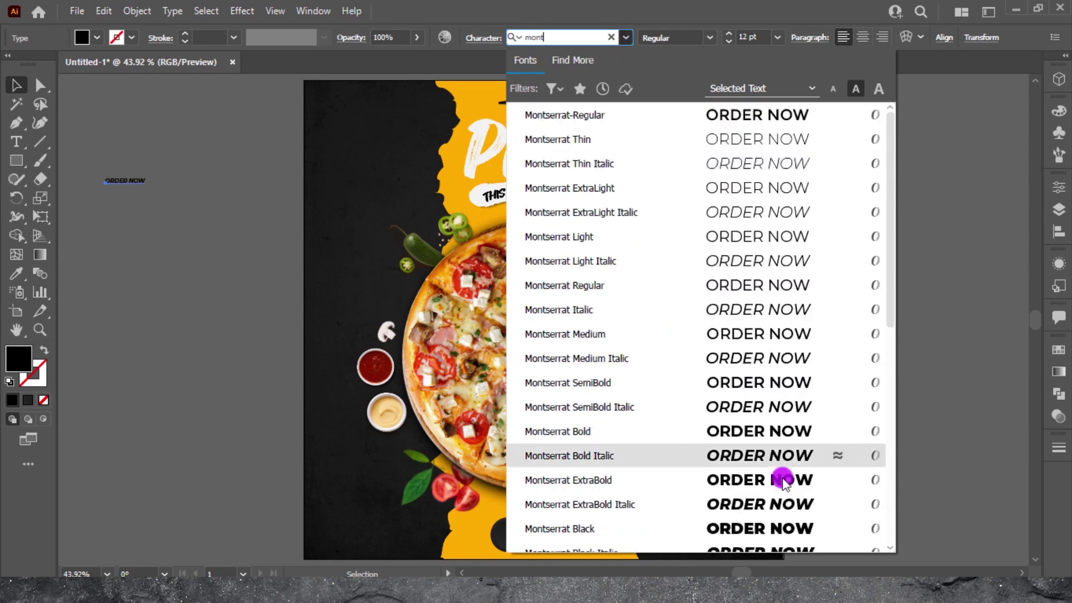
click(781, 477)
- Enlarge the ORDER NOW text and color it with the poster's yellow via Eyedropper
mouse_move(216, 222)
mouse_down()
mouse_move(173, 201)
mouse_move(570, 531)
mouse_move(597, 507)
mouse_move(546, 491)
mouse_up()
key(i)
click(577, 112)
click(12, 86)
alt+scroll(569, 525, up, 2)
alt+scroll(573, 480, up, 1)
- Widen the dark button and place a copy of ORDER NOW at bottom-left
click(555, 464)
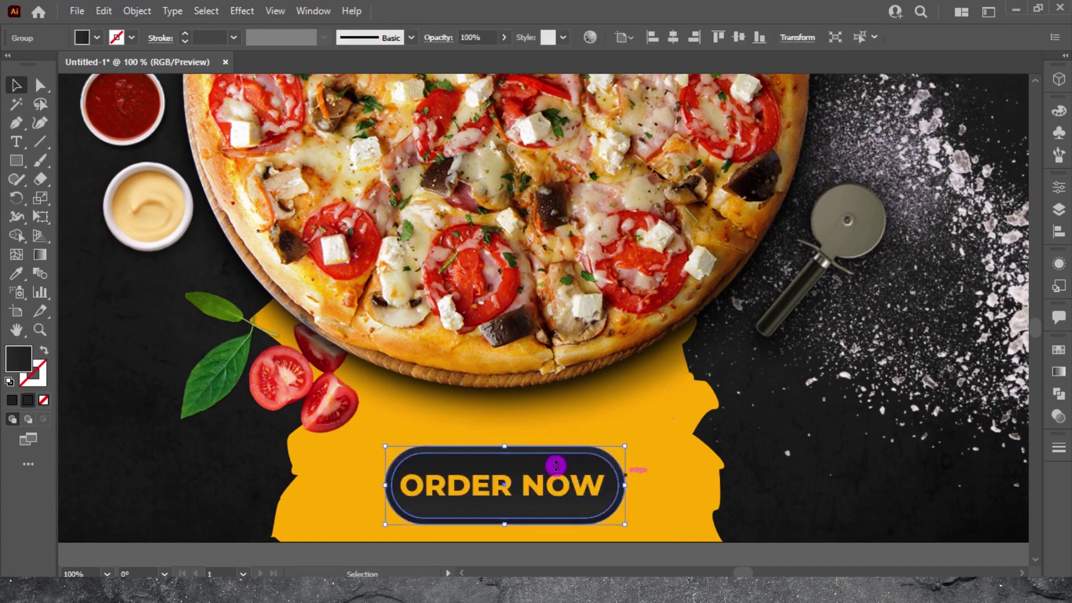
drag(625, 485, 656, 486)
alt+scroll(657, 486, down, 2)
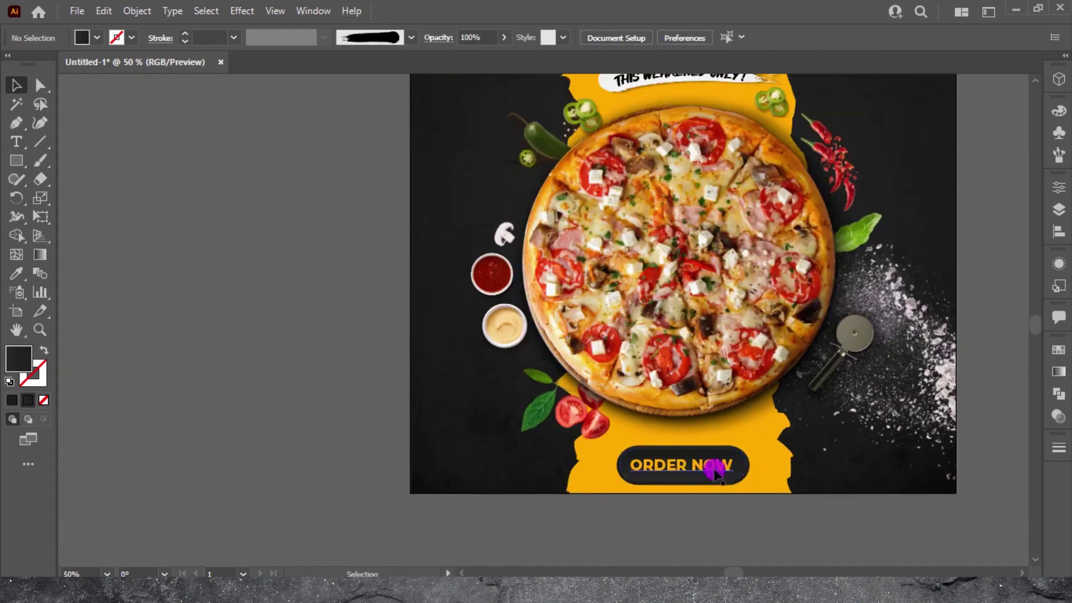
alt+drag(713, 467, 489, 472)
- Rewrite the bottom-left copy as 'Contact Us' and nudge it slightly higher
triple_click(481, 467)
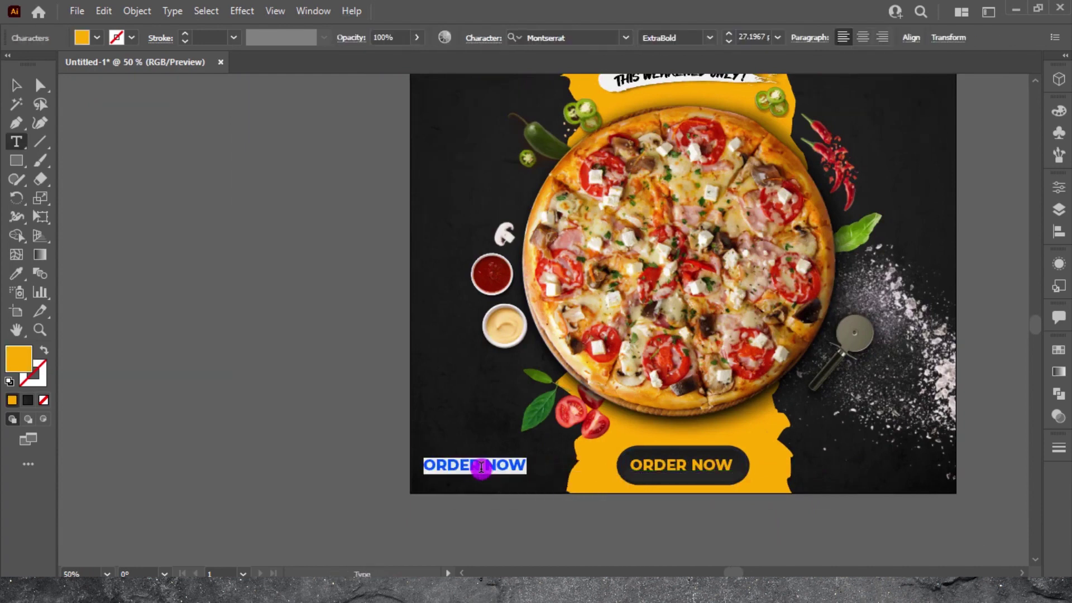
text(Contact Us)
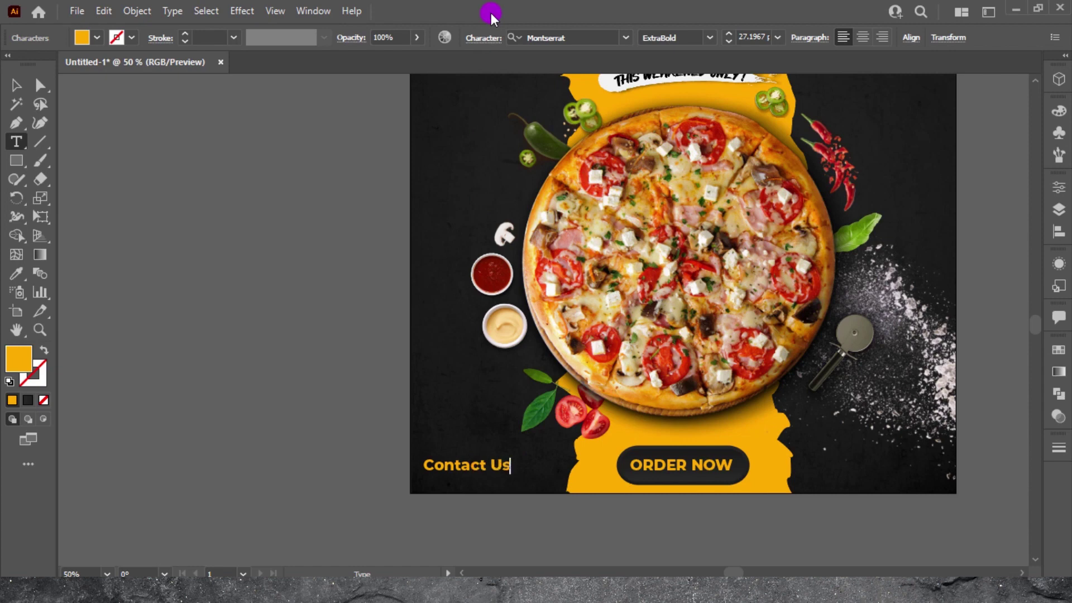
click(28, 78)
scroll(454, 438, up, 2)
scroll(453, 430, up, 1)
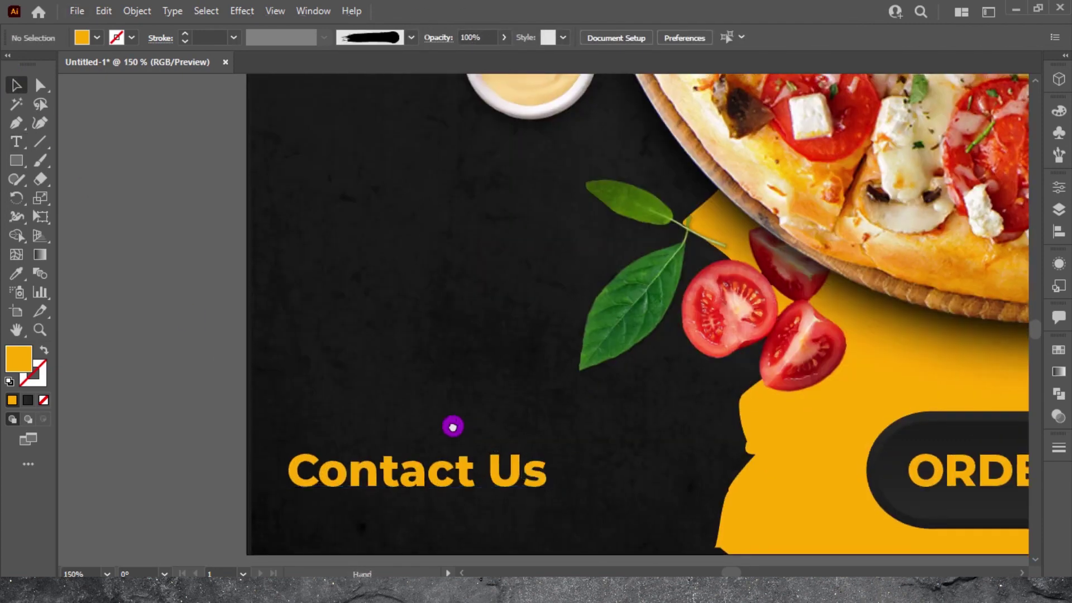
scroll(452, 426, down, 2)
mouse_move(423, 354)
mouse_down()
mouse_move(420, 310)
mouse_move(411, 359)
mouse_up()
click(402, 369)
- Enter a phone number on the second line and make 'Contact Us' Medium weight
double_click(413, 360)
key(ctrl+a)
text(+91 )
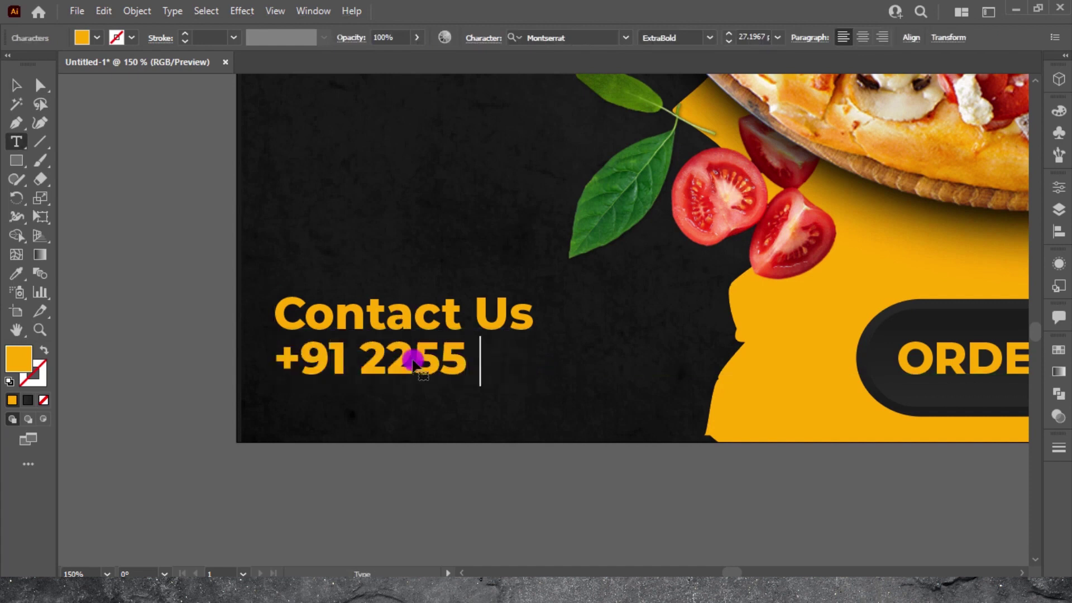
text(2255 22222)
key(Escape)
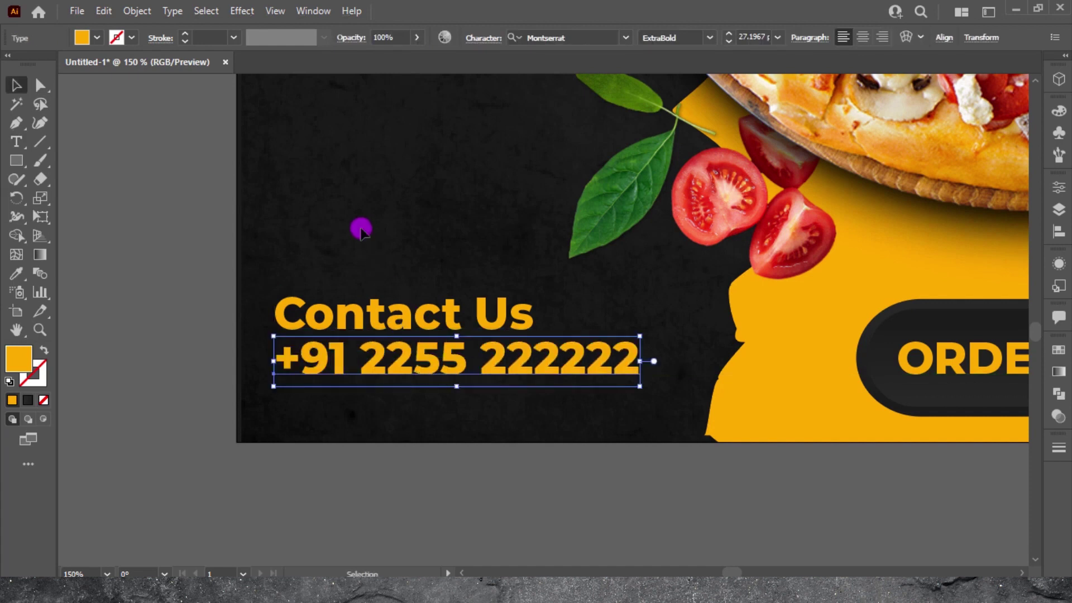
click(403, 306)
click(709, 37)
click(703, 195)
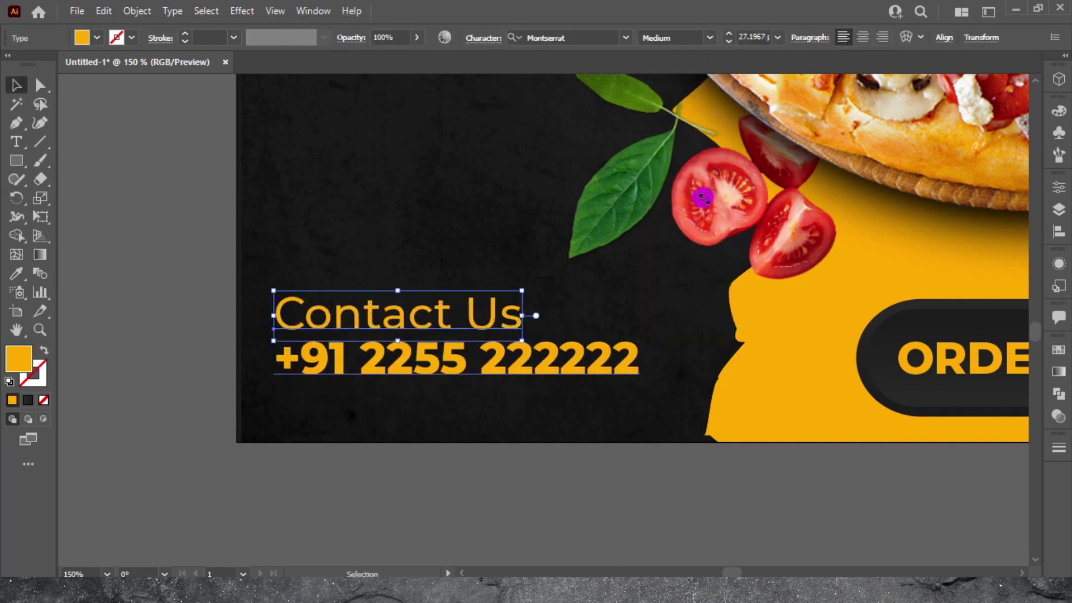
- Shrink the two-line contact block and place a copy at bottom-right
click(487, 260)
drag(326, 354, 228, 335)
key(ctrl+minus)
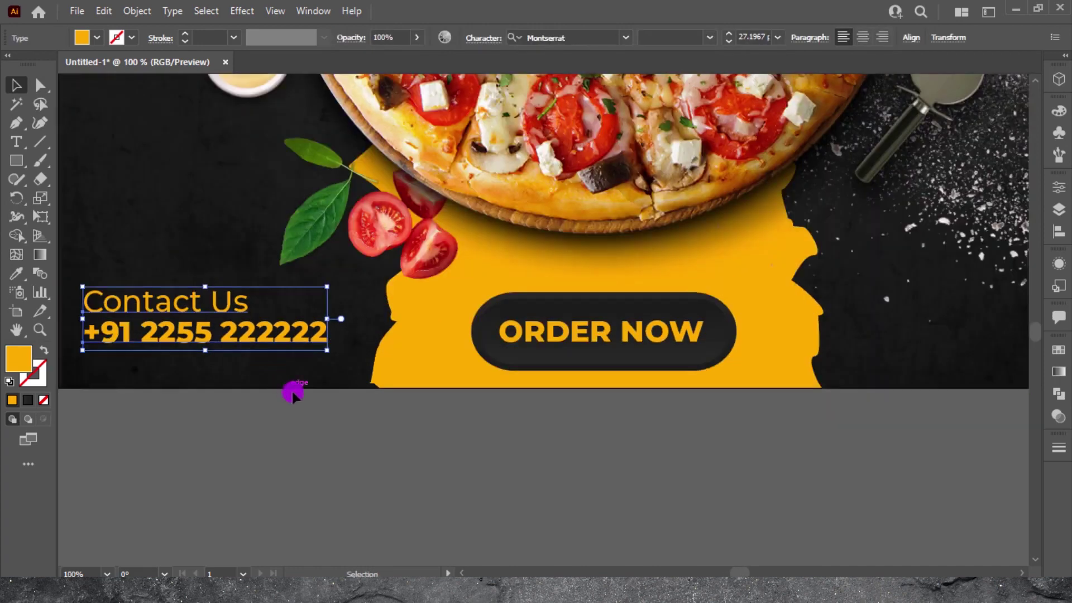
key(ctrl+minus)
drag(292, 389, 282, 415)
mouse_move(276, 368)
mouse_down()
mouse_move(228, 367)
mouse_move(759, 369)
mouse_move(771, 359)
mouse_up()
click(881, 44)
click(866, 342)
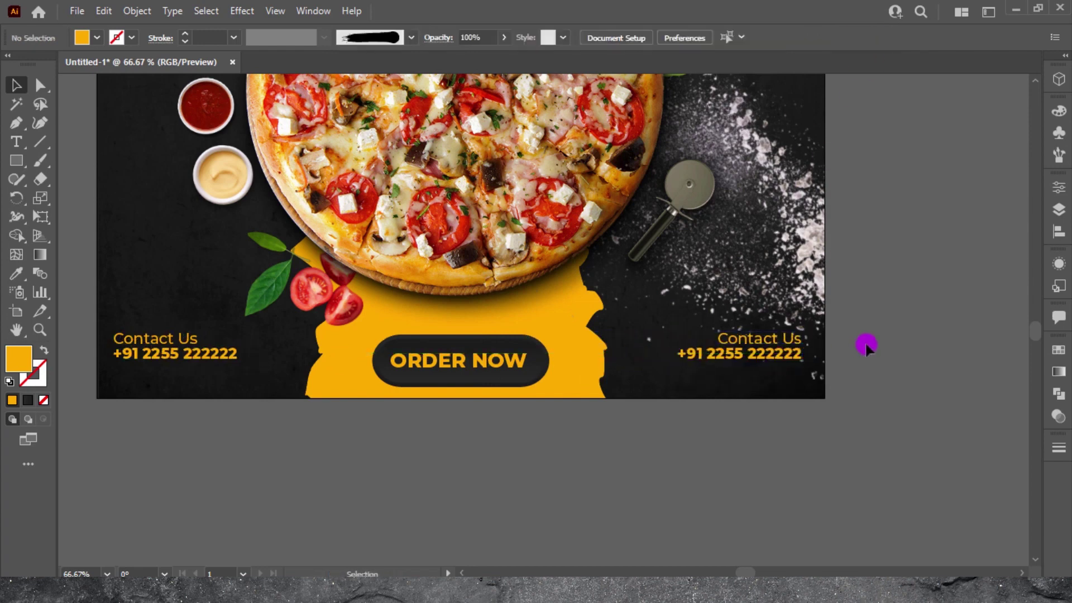
scroll(751, 335, up, 2)
triple_click(751, 335)
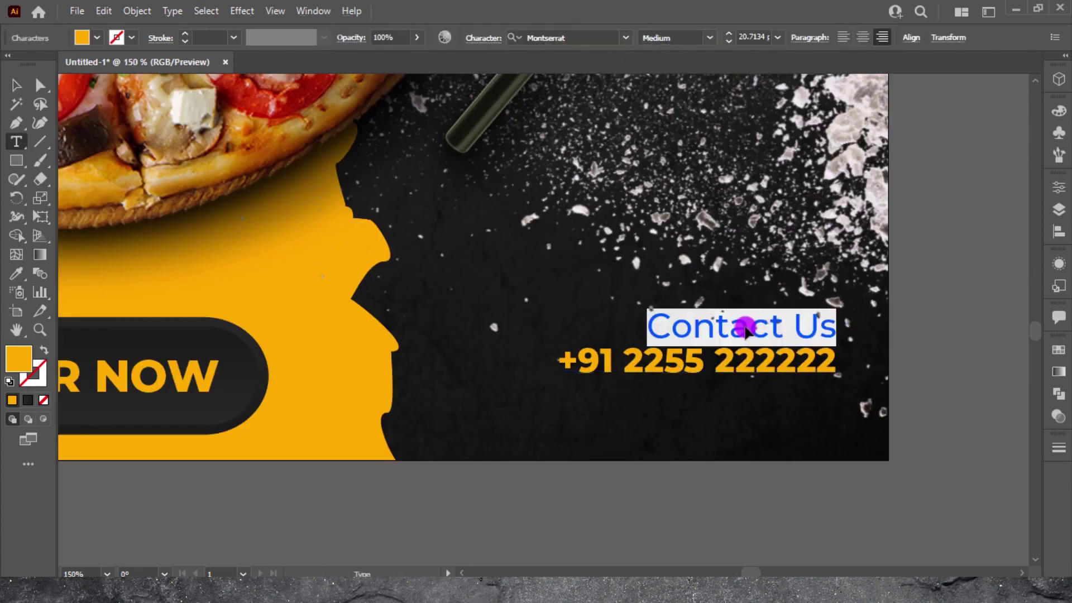
text(You)
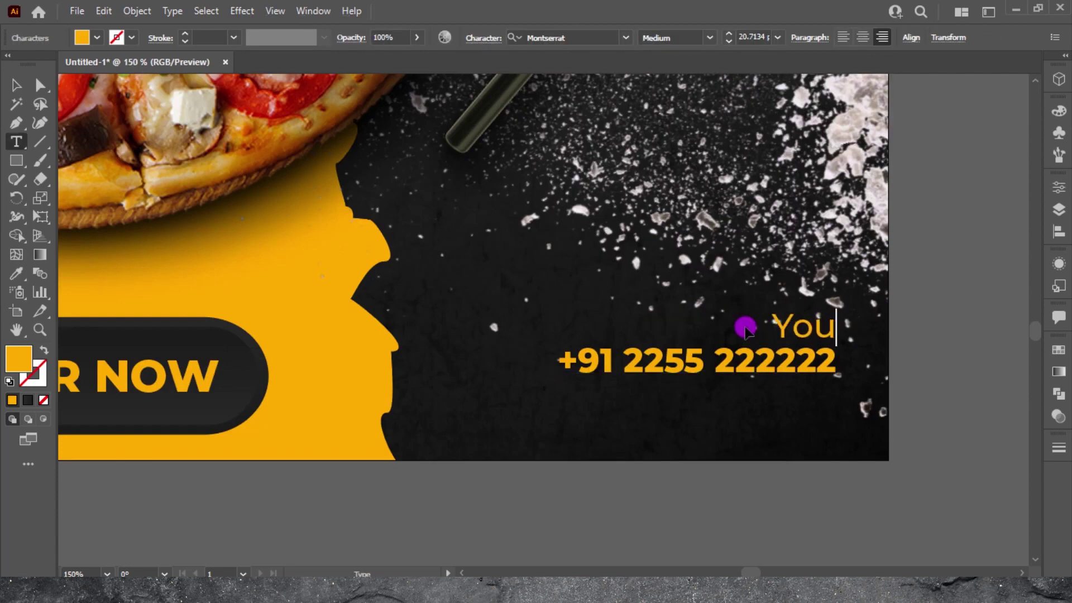
text(rweb)
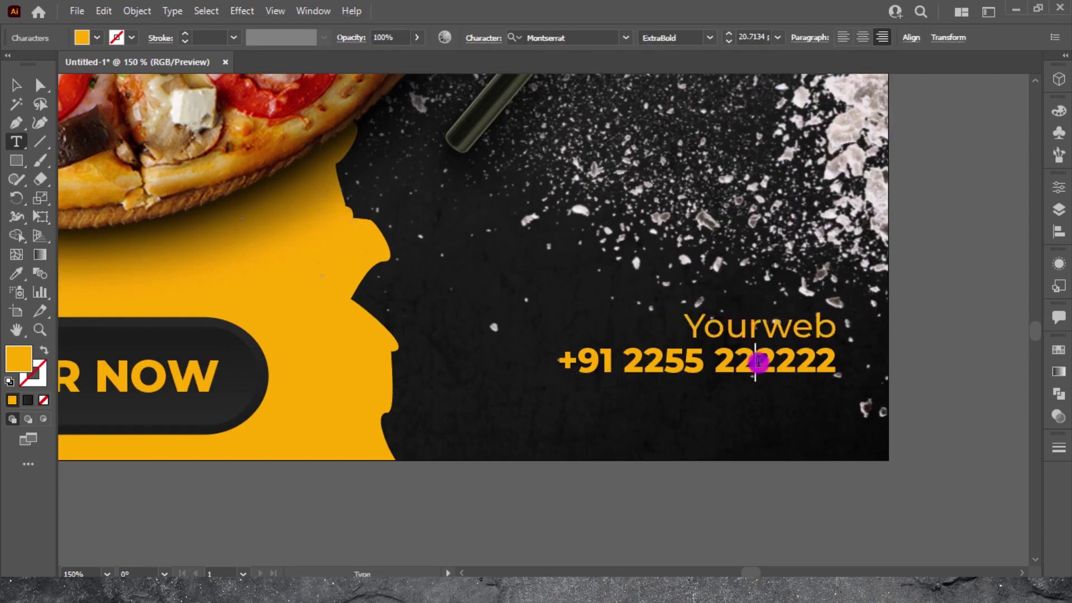
triple_click(758, 362)
text(ww.)
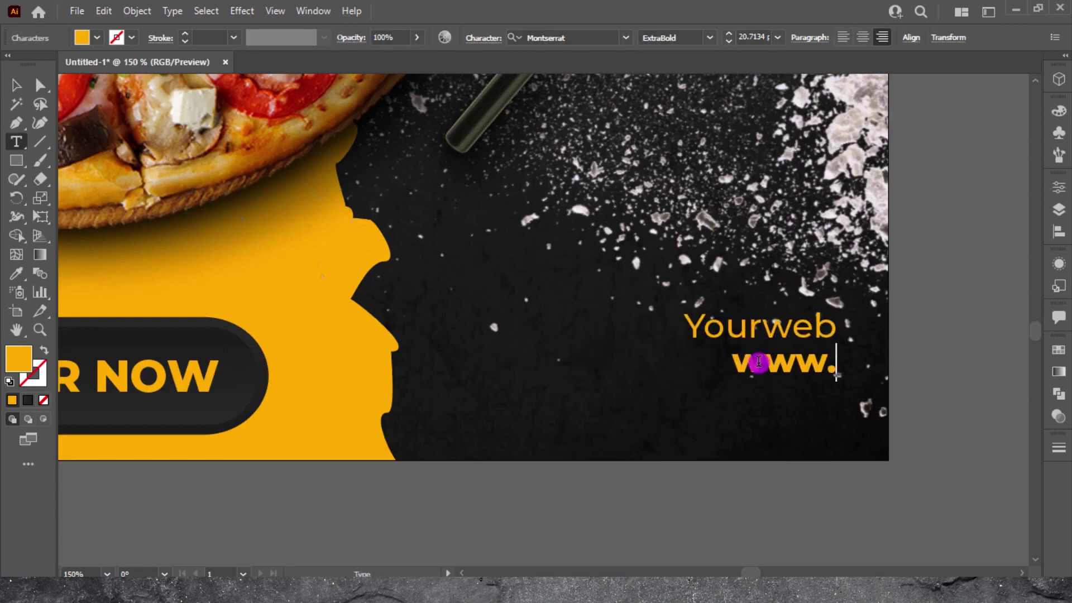
text(yourew)
key(BackSpace)
key(BackSpace)
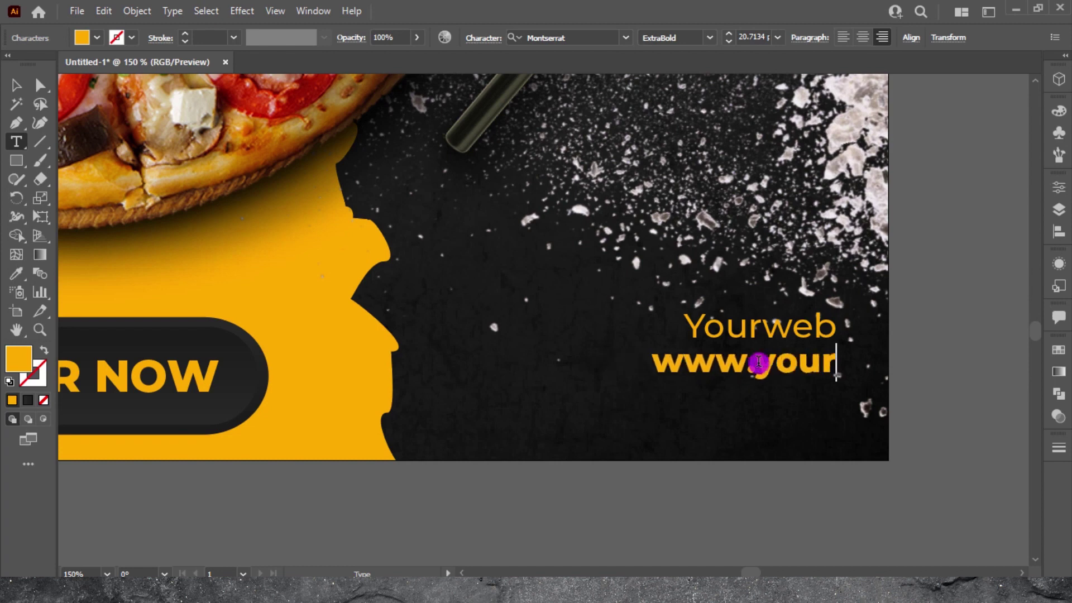
text(web.com)
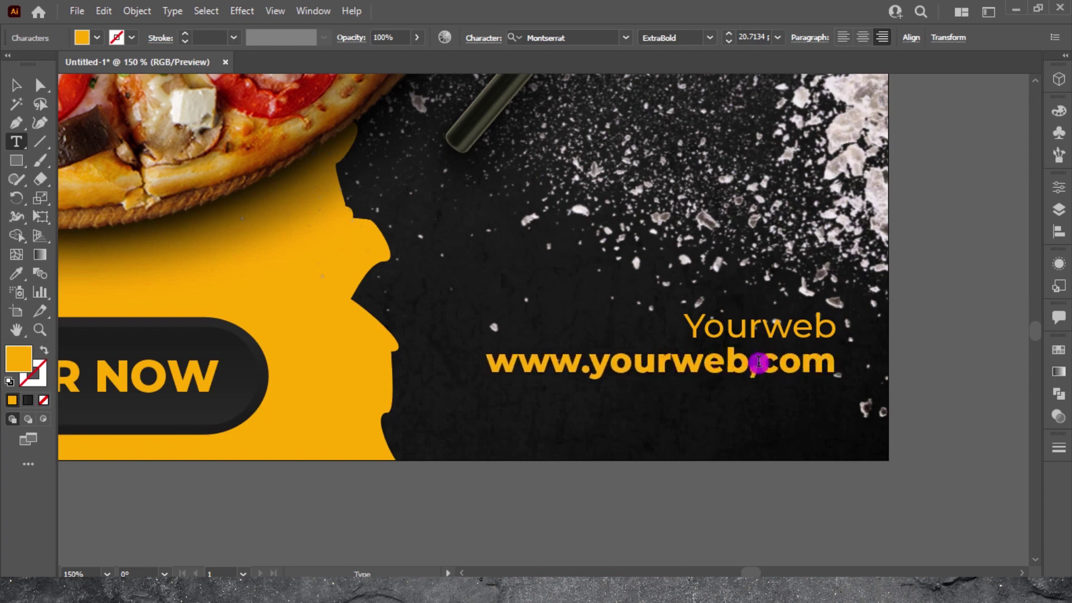
click(28, 86)
click(233, 271)
- Enlarge both the Contact Us and Yourweb corner text blocks
key(ctrl+0)
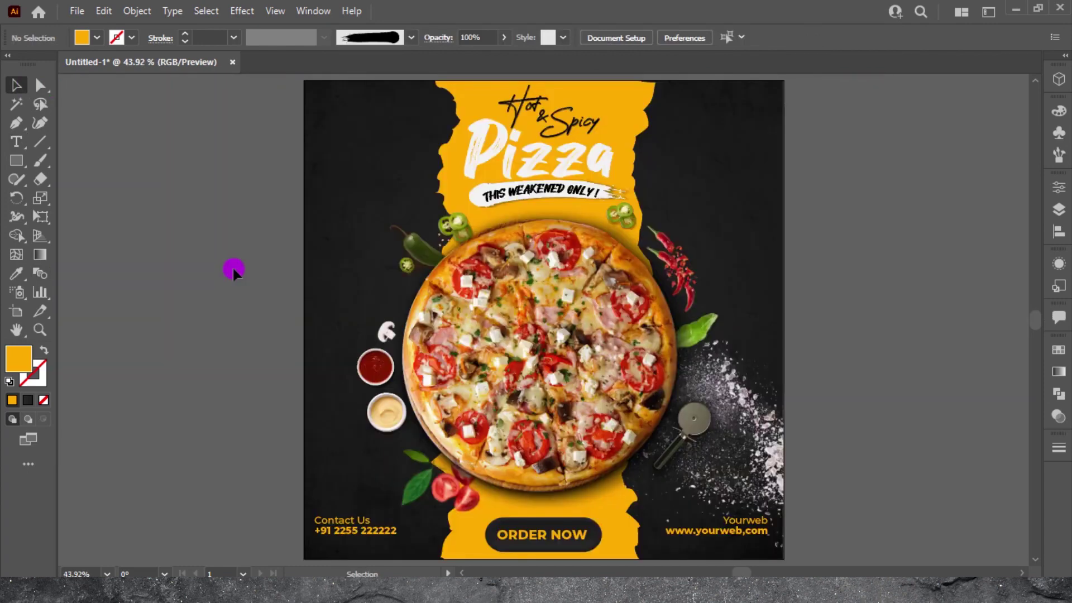
drag(337, 531, 407, 544)
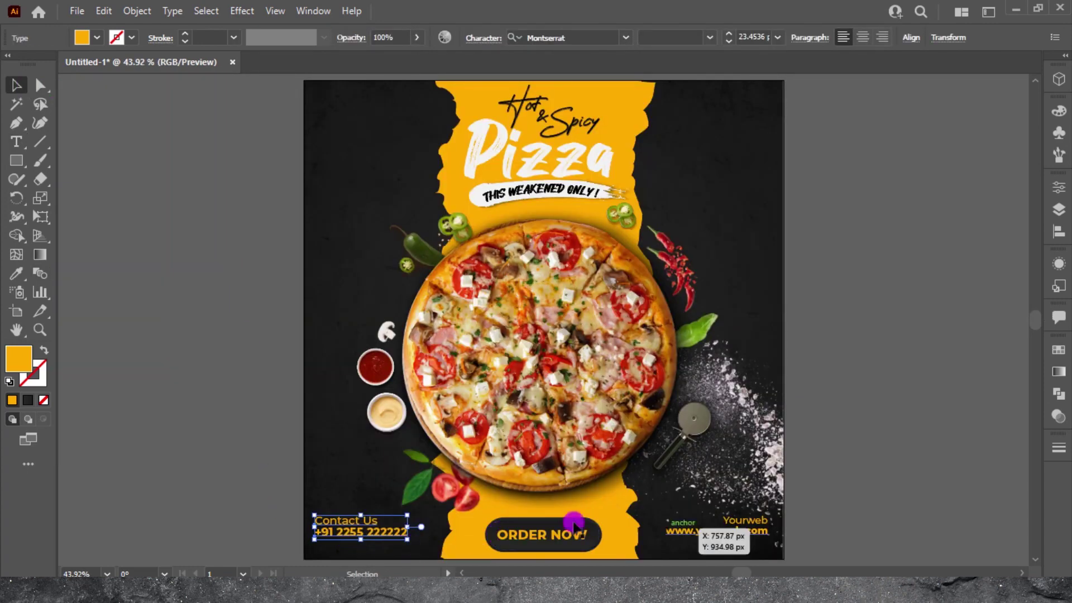
click(698, 531)
drag(665, 540, 651, 544)
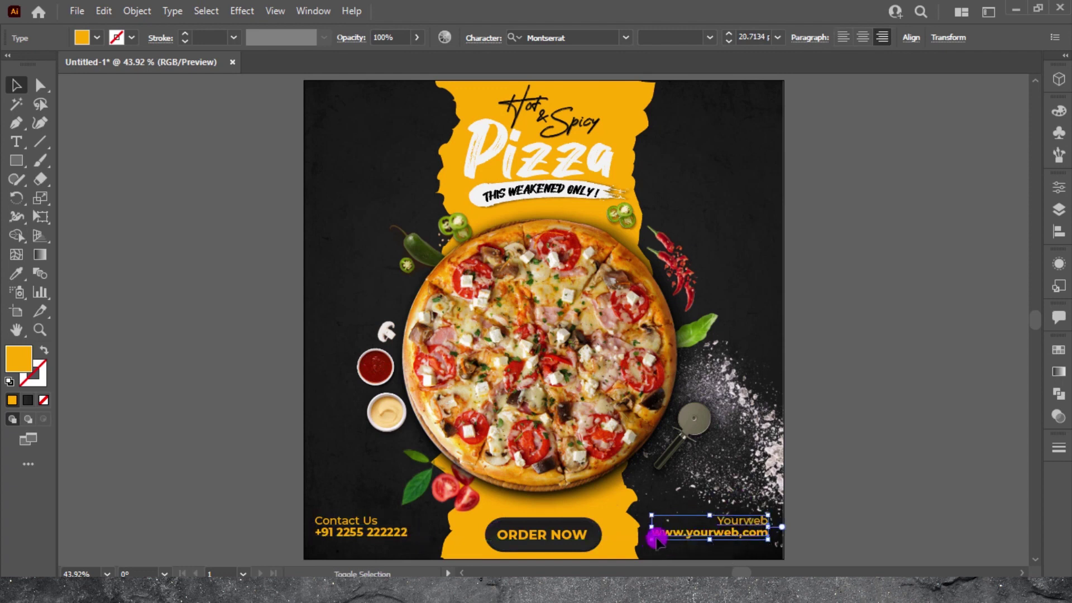
click(689, 550)
- Vertically center-align the bottom row with ORDER NOW and shift it slightly lower-right
click(328, 538)
shift+click(741, 544)
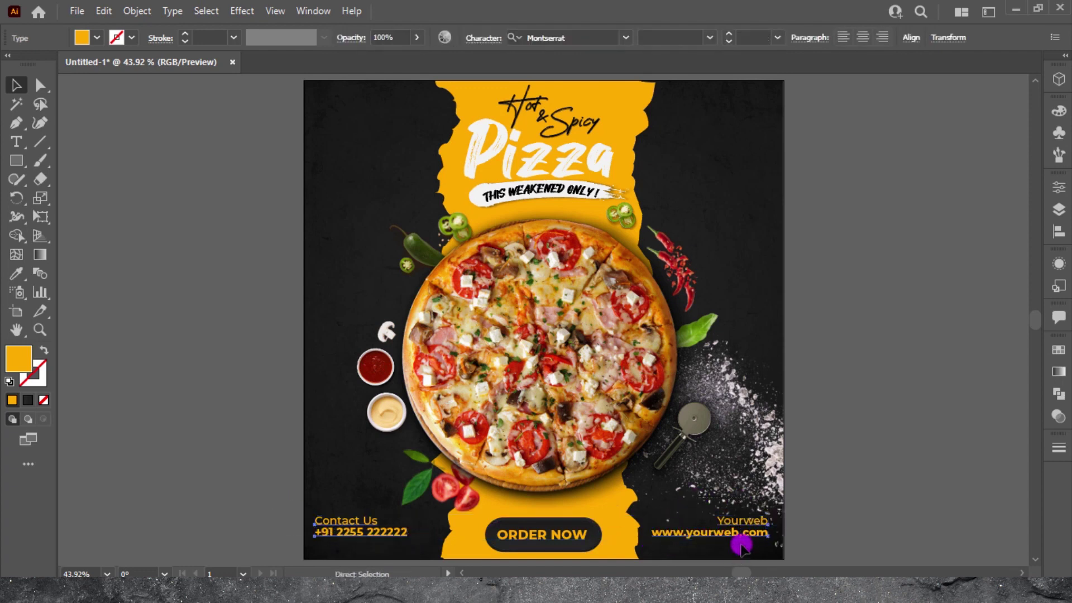
click(572, 535)
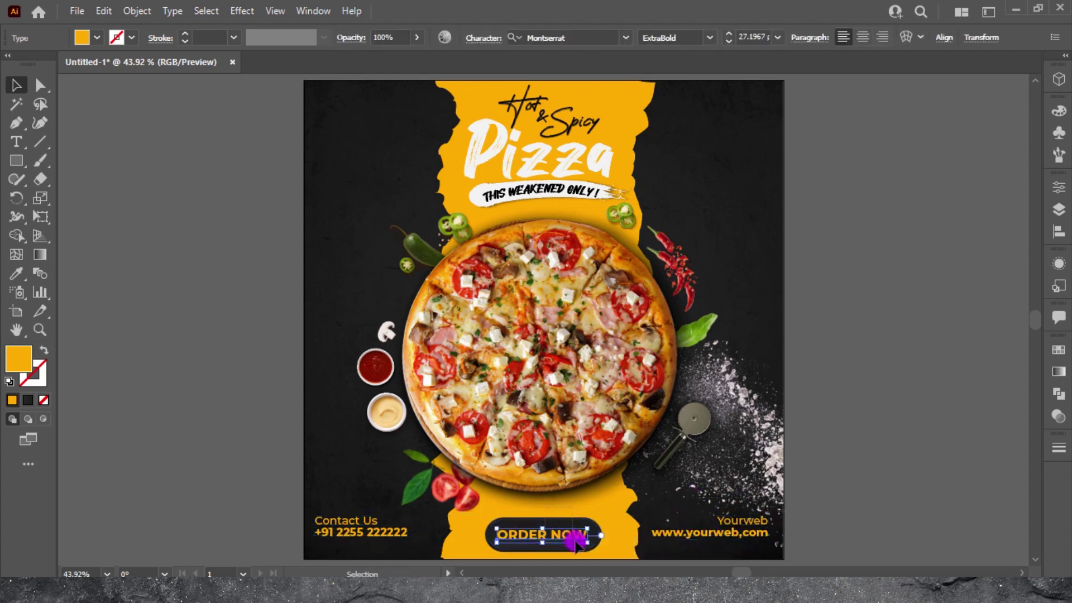
click(255, 521)
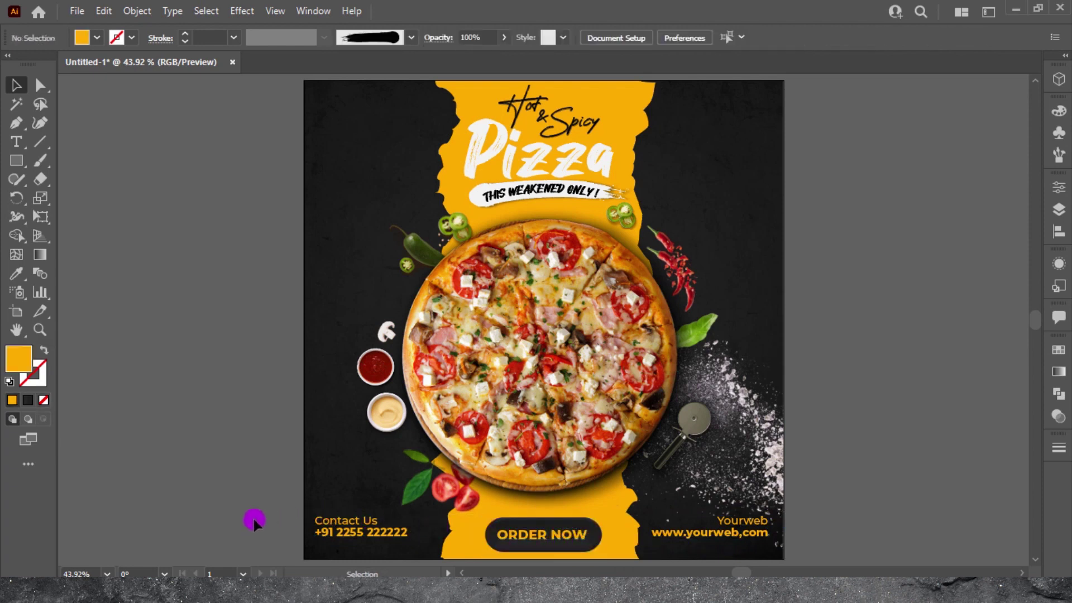
click(733, 543)
click(594, 38)
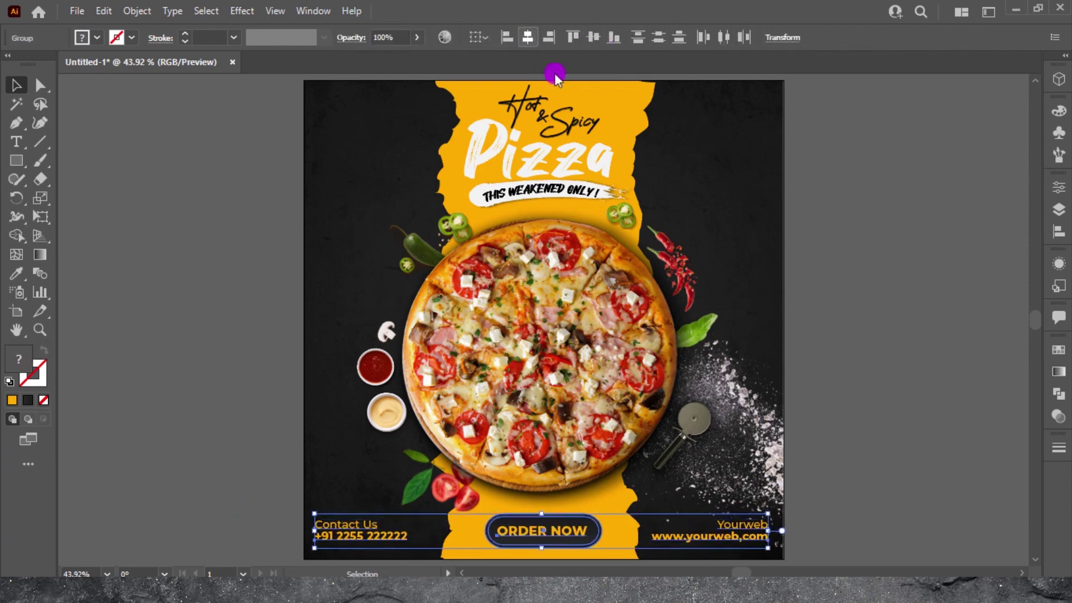
click(852, 417)
drag(724, 536, 781, 499)
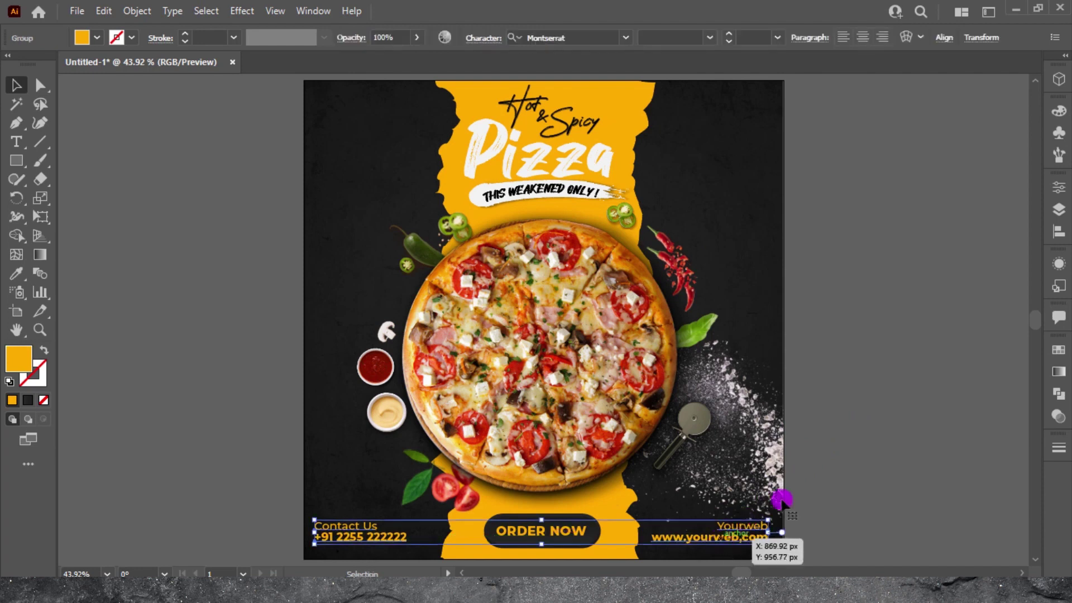
click(820, 471)
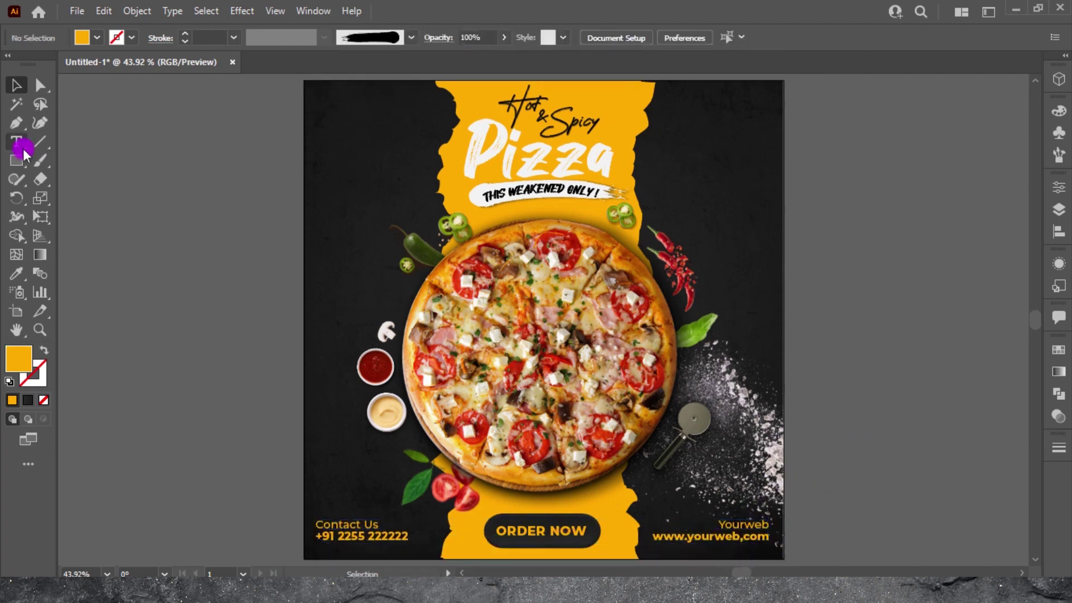
click(22, 146)
click(112, 168)
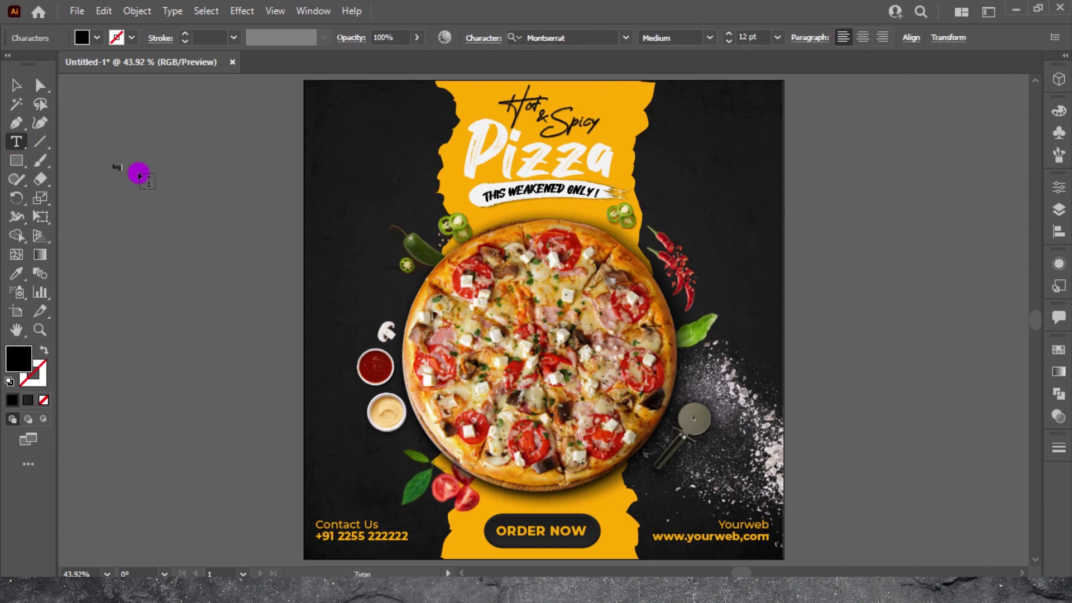
- Move the Logo text into the top-left, colour it the poster's yellow, and enlarge it
click(19, 81)
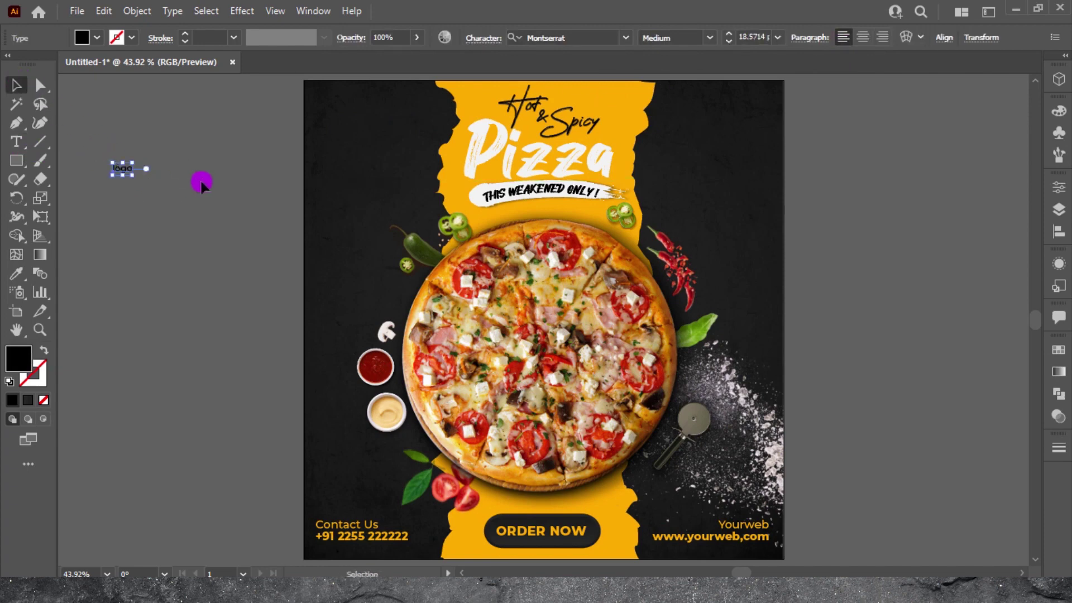
click(200, 179)
alt+scroll(154, 186, up, 2)
mouse_move(155, 186)
mouse_down()
mouse_move(217, 265)
mouse_move(512, 151)
mouse_up()
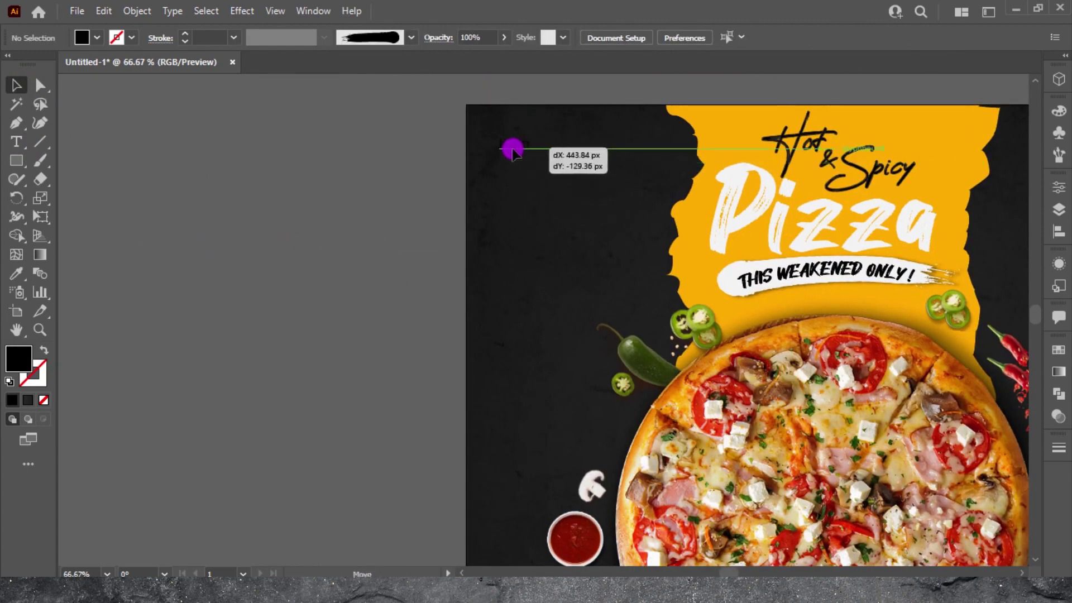
key(i)
click(912, 104)
text(logo)
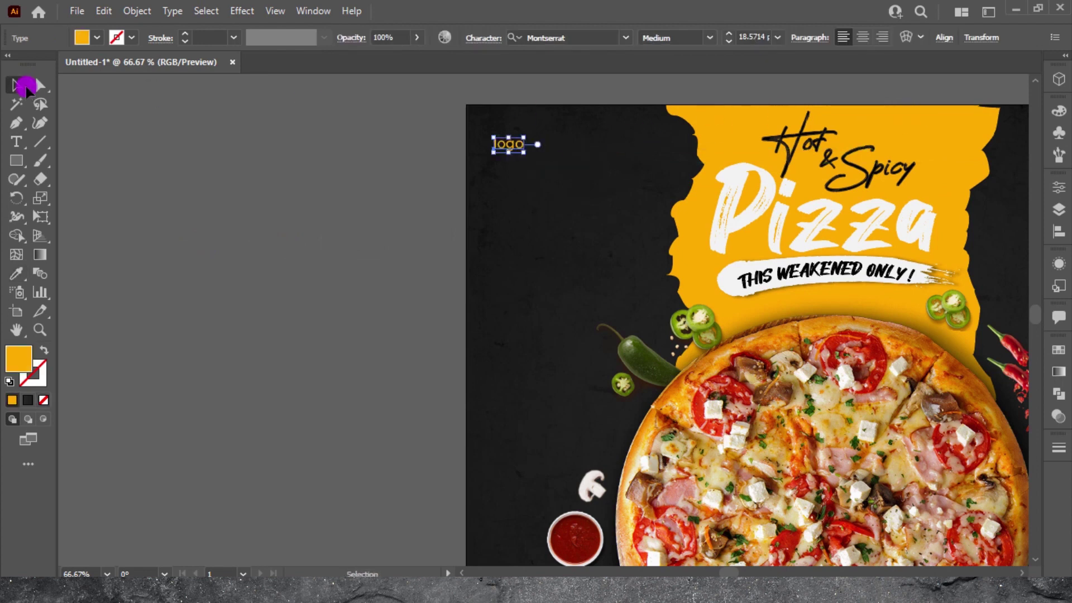
drag(526, 154, 539, 160)
- Set the Logo text to Montserrat ExtraBold and shift it slightly lower
double_click(507, 150)
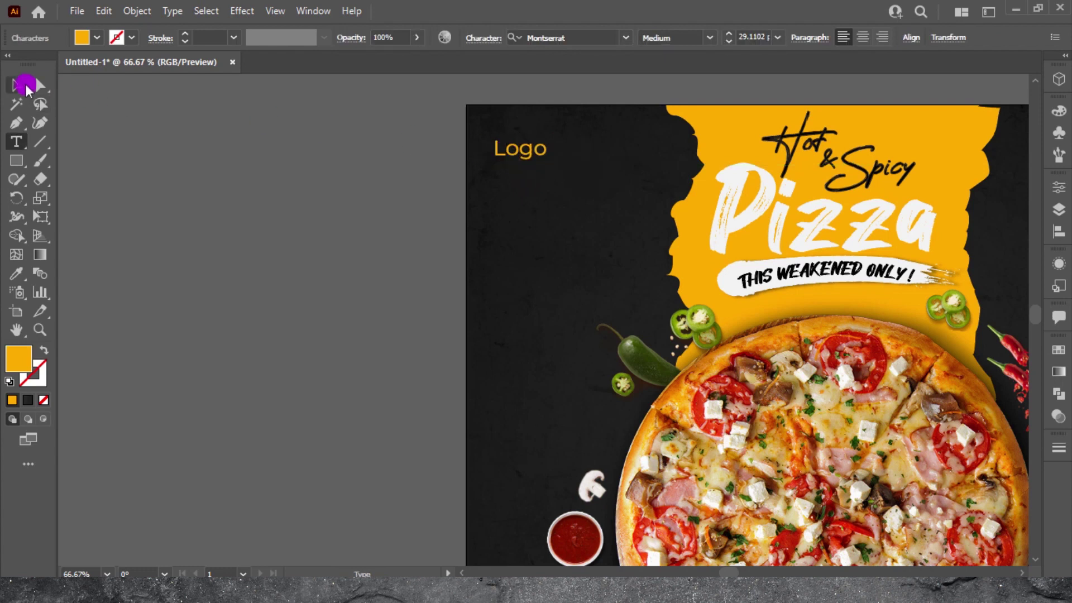
click(25, 84)
drag(536, 148, 536, 157)
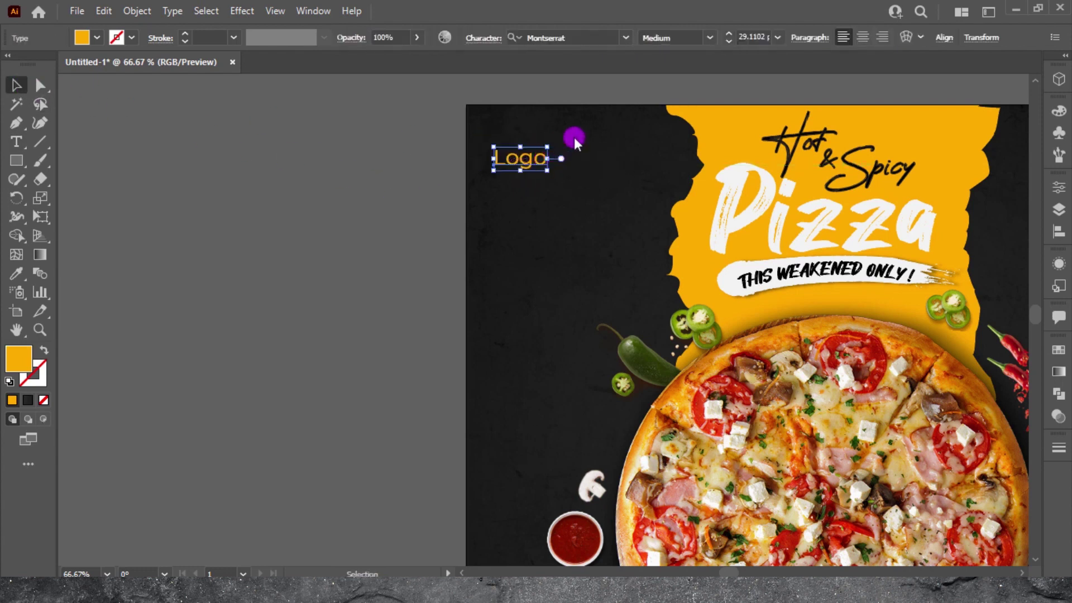
click(711, 39)
click(702, 295)
drag(527, 166, 526, 173)
click(485, 217)
- Nudge the Logo text slightly left while viewing the whole poster
scroll(486, 217, down, 3)
key(ctrl+0)
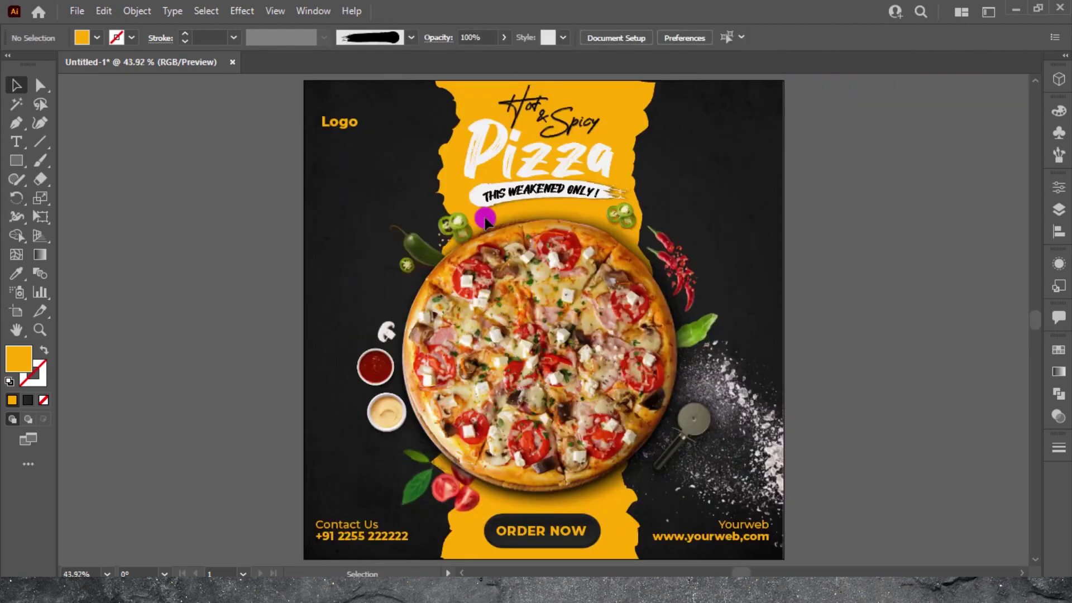
mouse_move(343, 121)
mouse_down()
mouse_move(335, 109)
mouse_move(336, 123)
mouse_up()
click(254, 140)
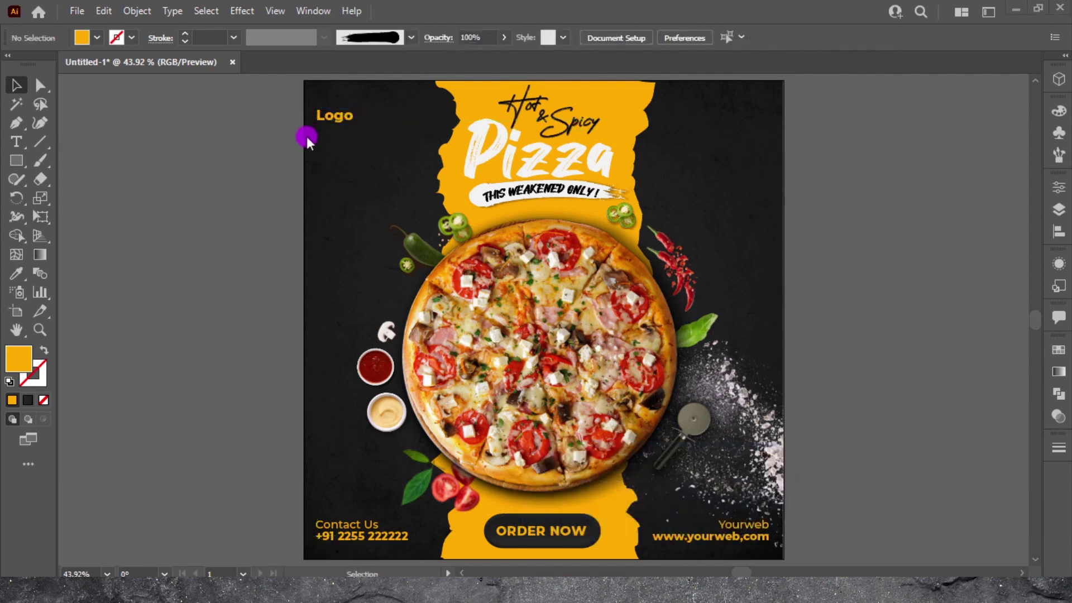
scroll(307, 137, up, 2)
scroll(294, 175, up, 4)
- Retype the label as uppercase 'LOGO' and move it up slightly
key(t)
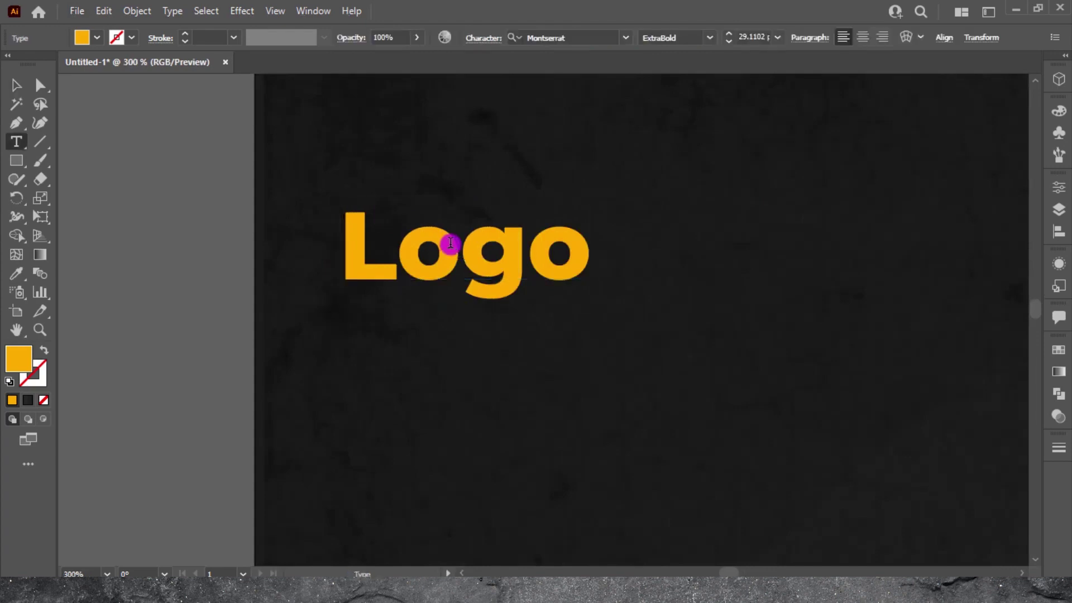
double_click(450, 244)
text(LOGO)
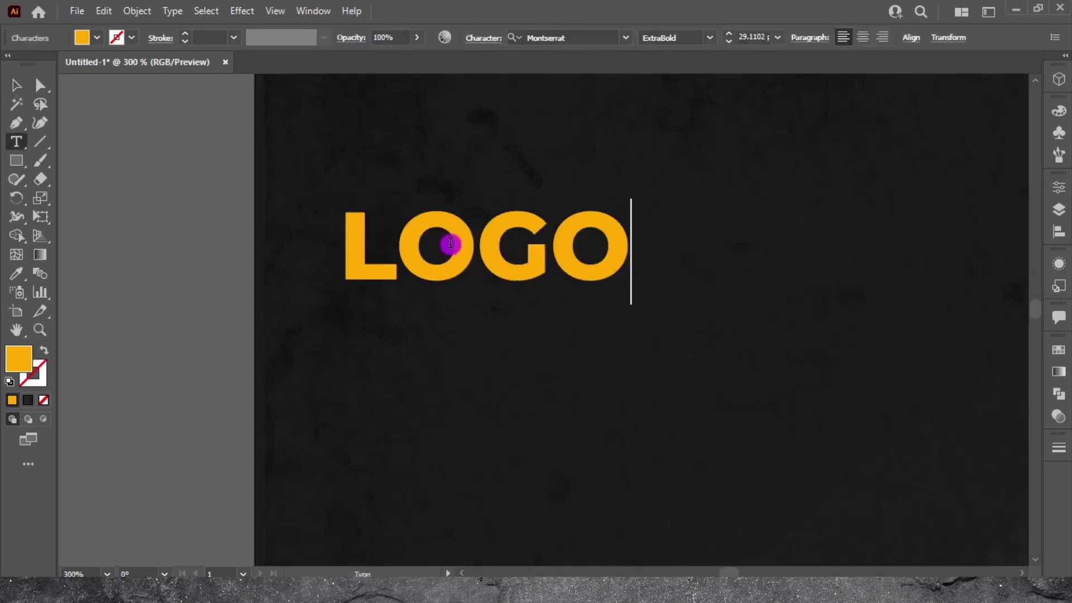
key(Escape)
scroll(464, 363, up, 5)
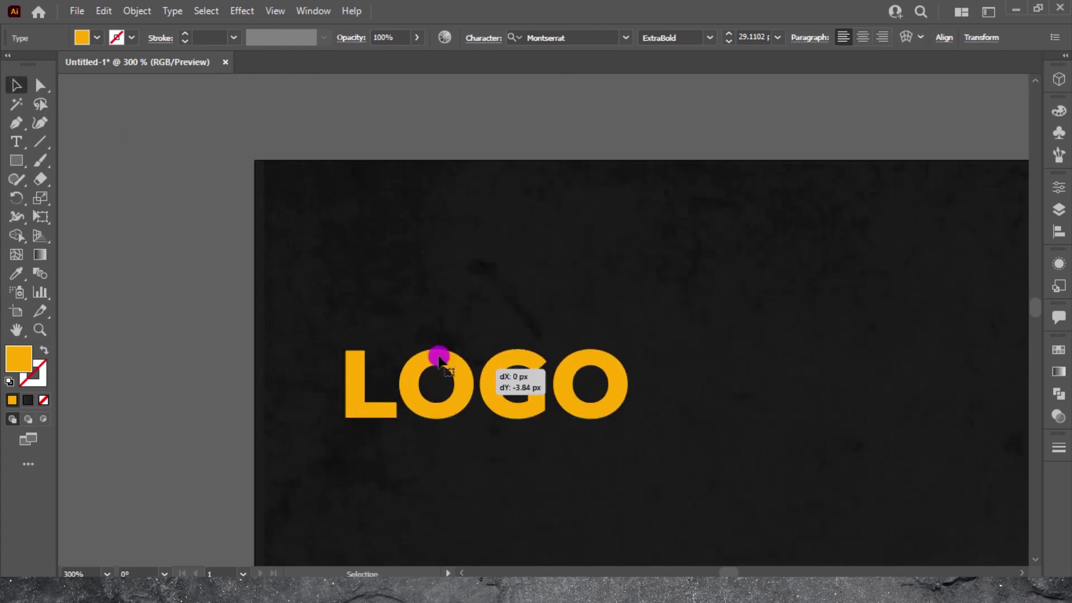
mouse_move(438, 357)
mouse_down()
mouse_move(445, 369)
mouse_move(461, 290)
mouse_up()
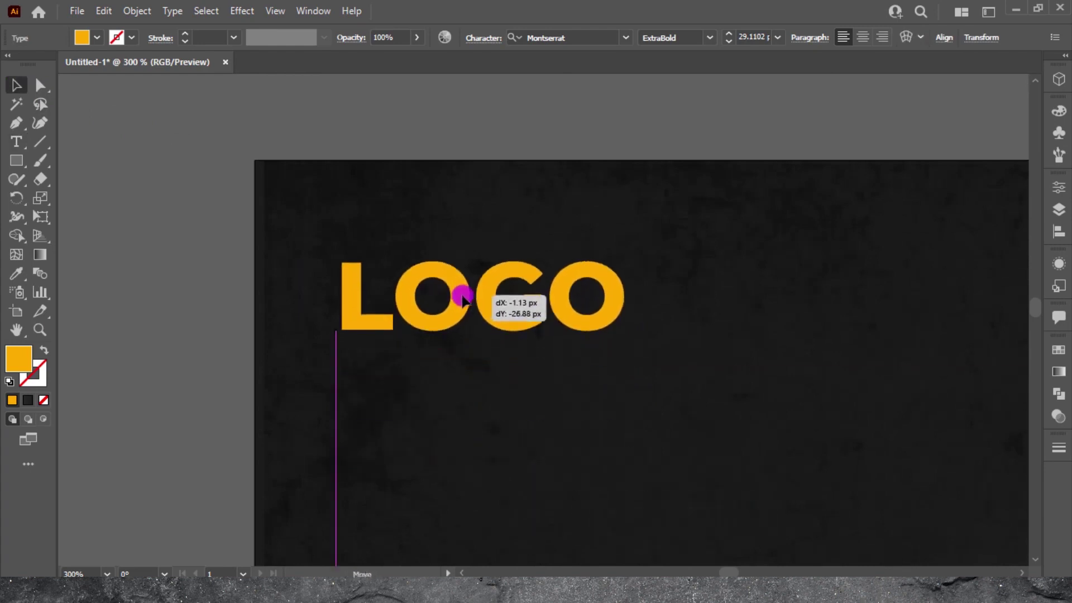
- Add a copy of LOGO just below, changed to 'HERE' and enlarged to match
drag(467, 326, 470, 408)
key(t)
double_click(471, 408)
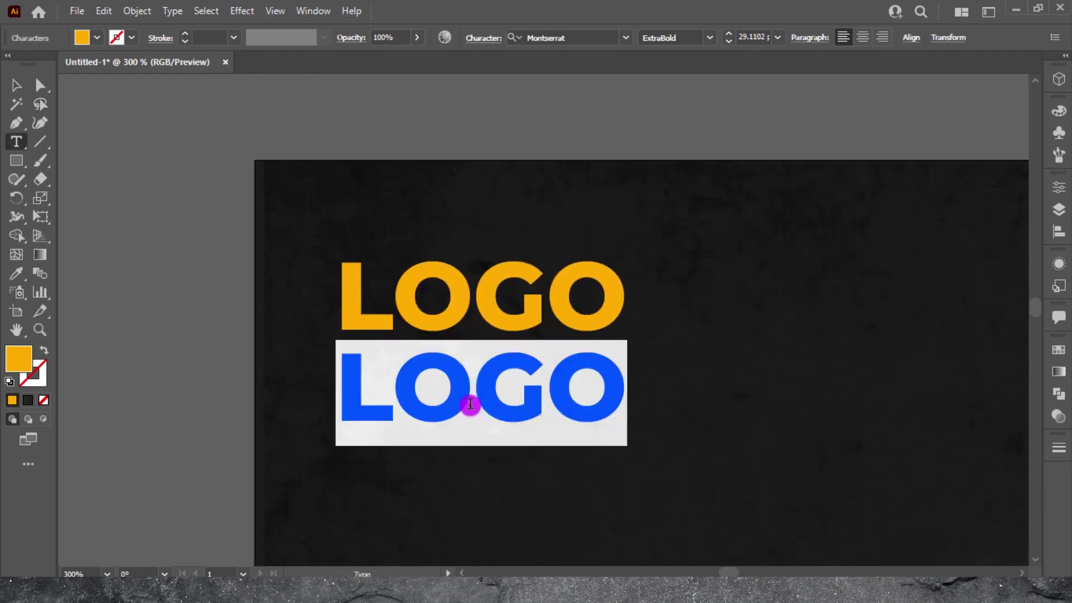
text(HERE)
click(16, 87)
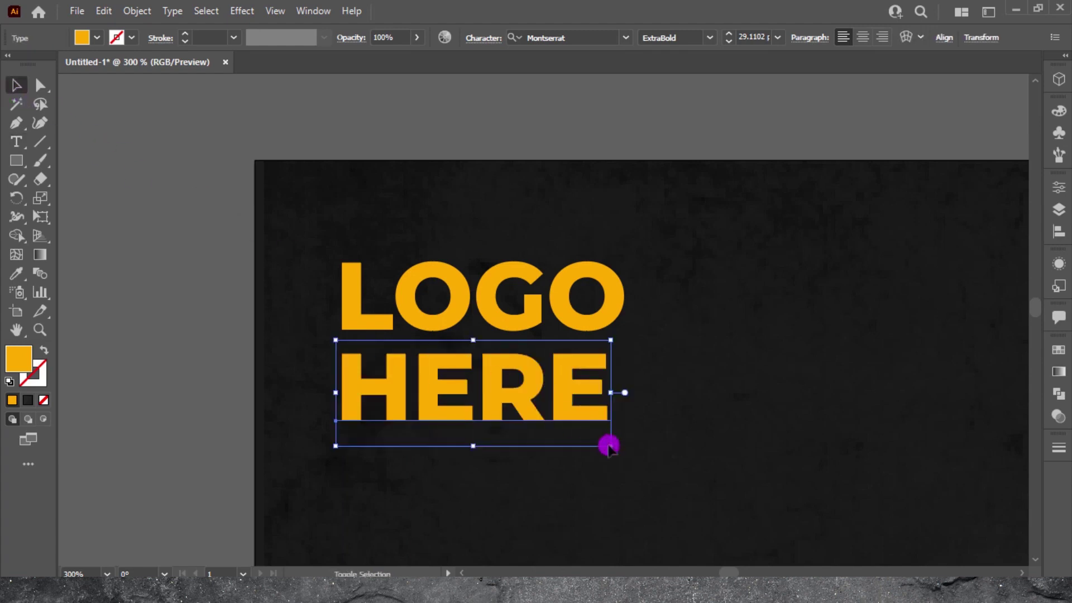
drag(609, 446, 623, 450)
click(762, 402)
- Shrink the two-line LOGO HERE to fit the top-left corner and lower it slightly
key(ctrl+0)
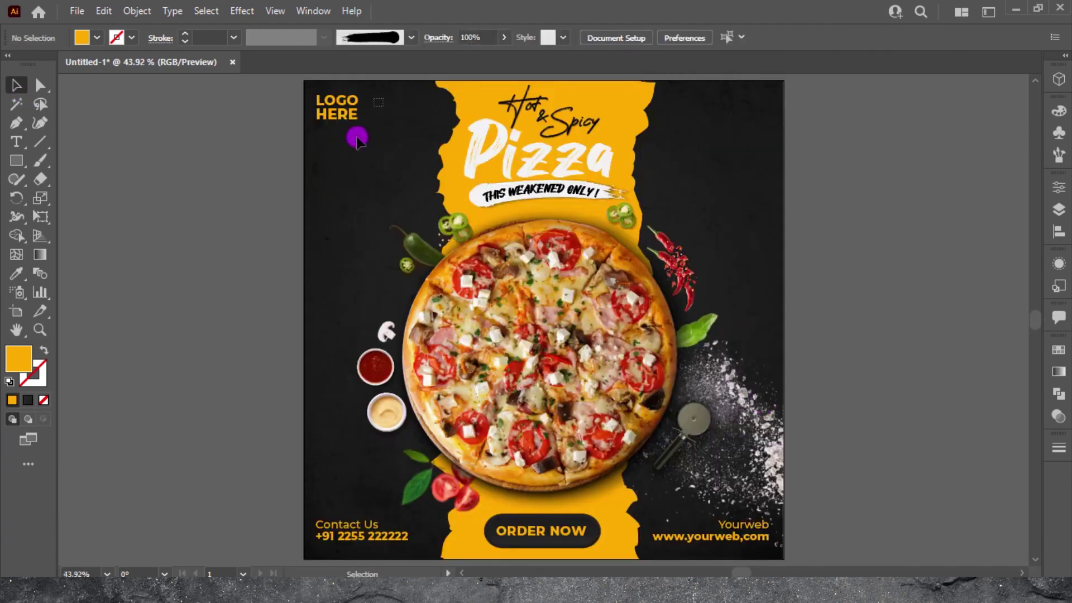
click(338, 111)
drag(359, 120, 346, 117)
click(352, 150)
click(413, 330)
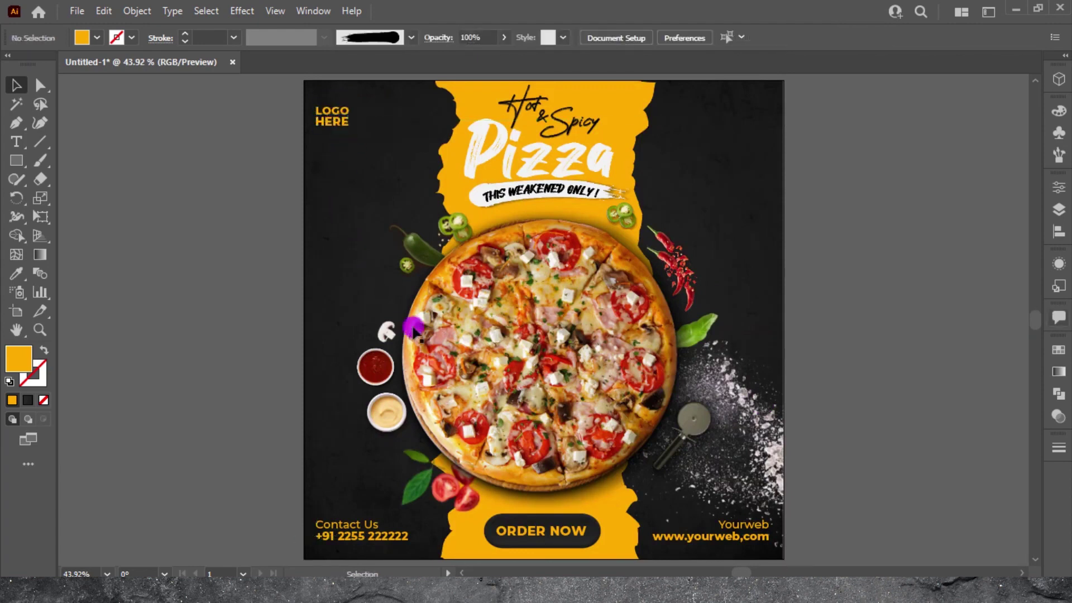